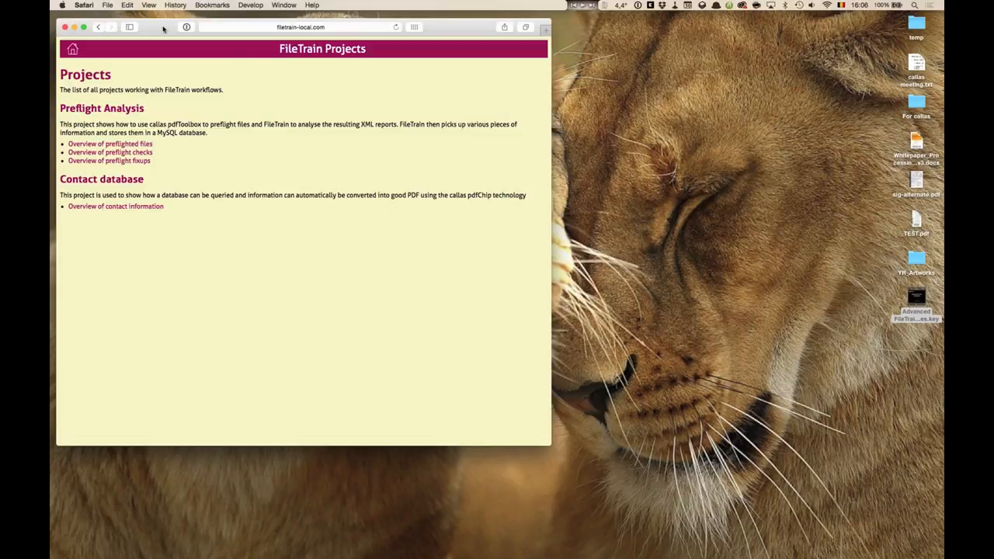
{"action": "key", "text": "super+Tab"}
{"action": "key", "text": "super+Tab"}
{"action": "key", "text": "super+Tab"}
{"action": "key", "text": "super+Tab"}
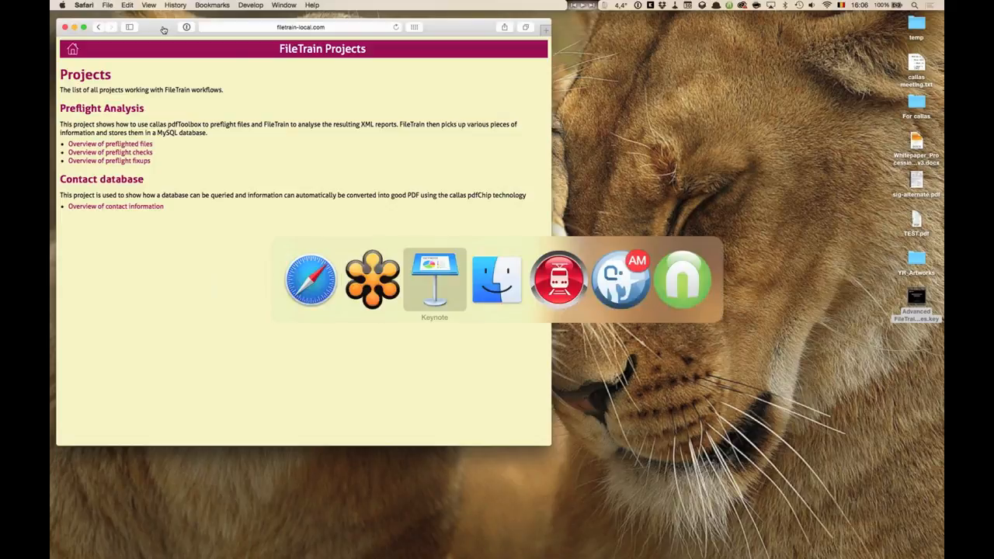
{"action": "key", "text": "super+Tab"}
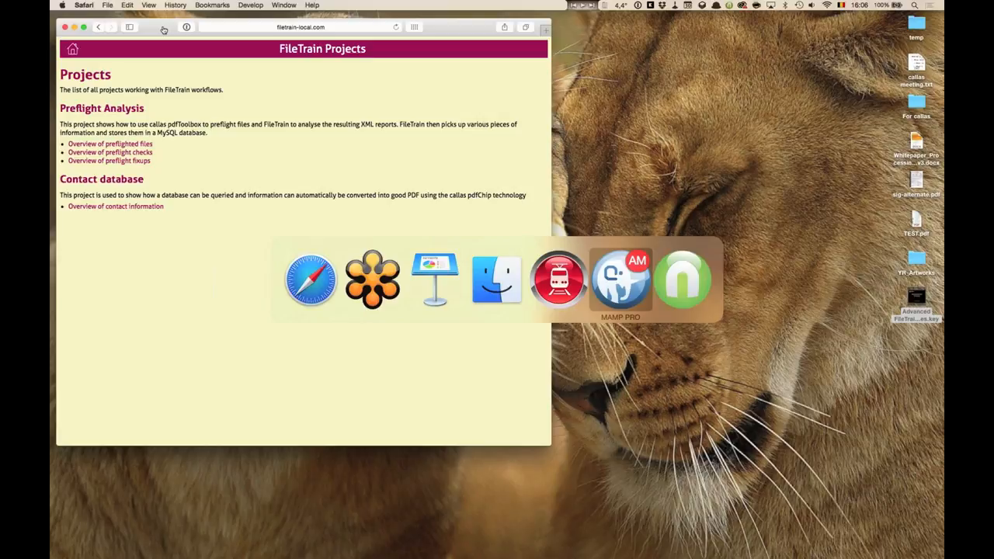
{"action": "key", "text": "super+shift+Tab"}
{"action": "key", "text": "super+shift+Tab"}
{"action": "key", "text": "super+shift+Tab"}
{"action": "key", "text": "super+shift+Tab"}
{"action": "key", "text": "super+shift+Tab"}
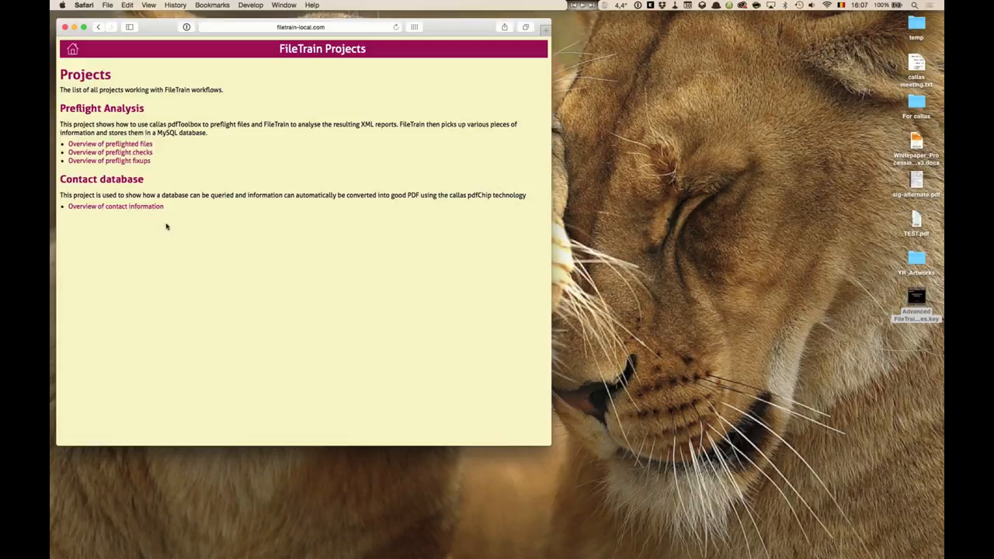
Open the overview of preflighted files, view the details of 205976-132x64.pdf, and return to the projects home page.
{"action": "left_click", "coordinate": [138, 146]}
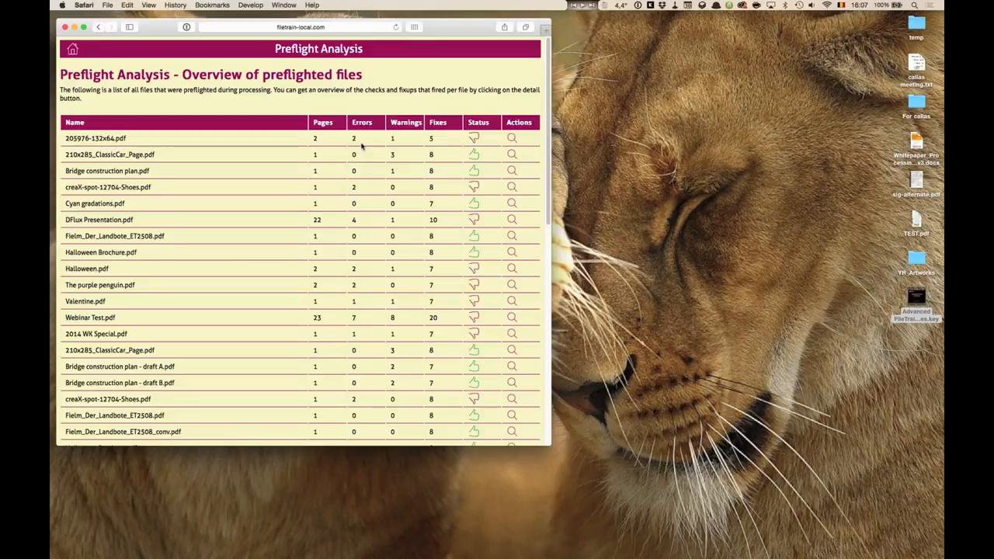
{"action": "left_click", "coordinate": [511, 139]}
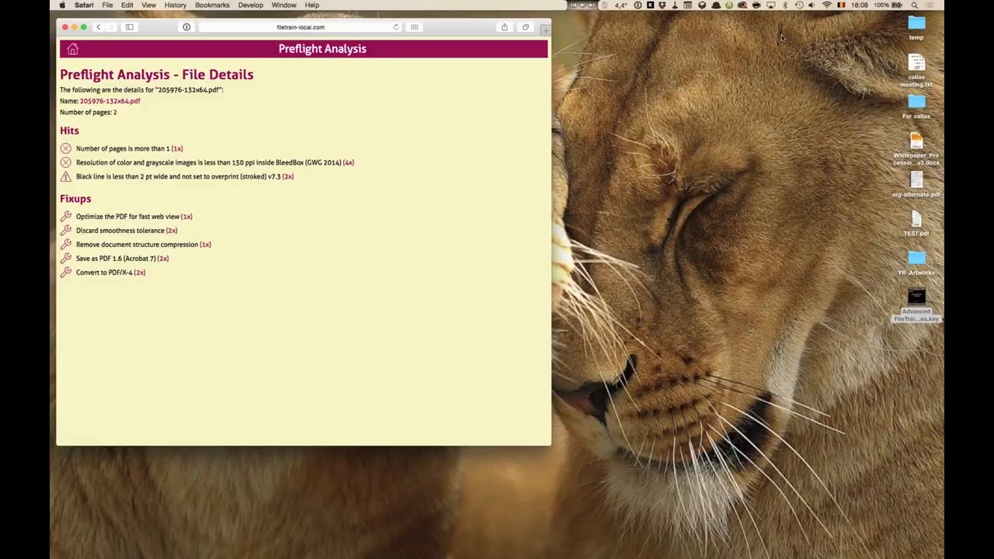
{"action": "left_click", "coordinate": [96, 28]}
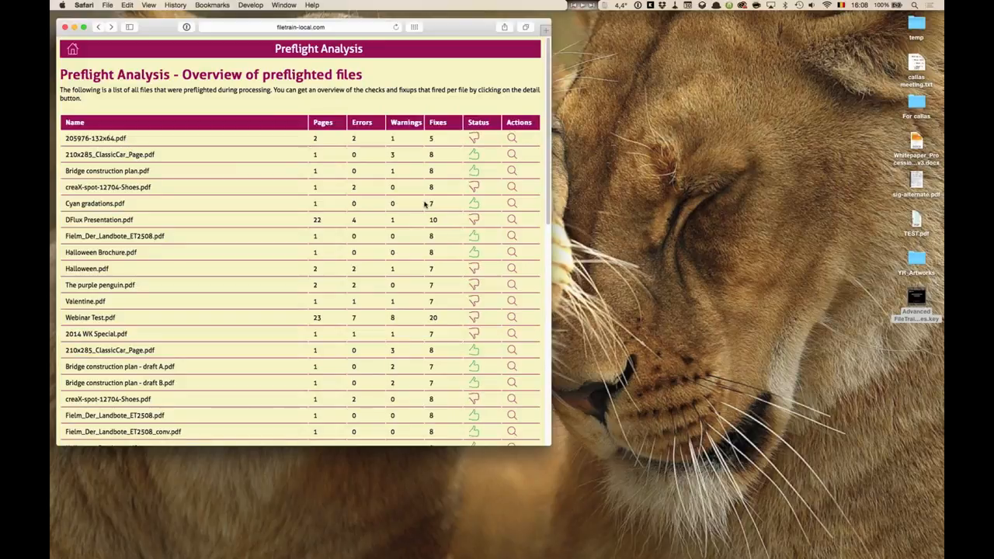
{"action": "left_click", "coordinate": [75, 53]}
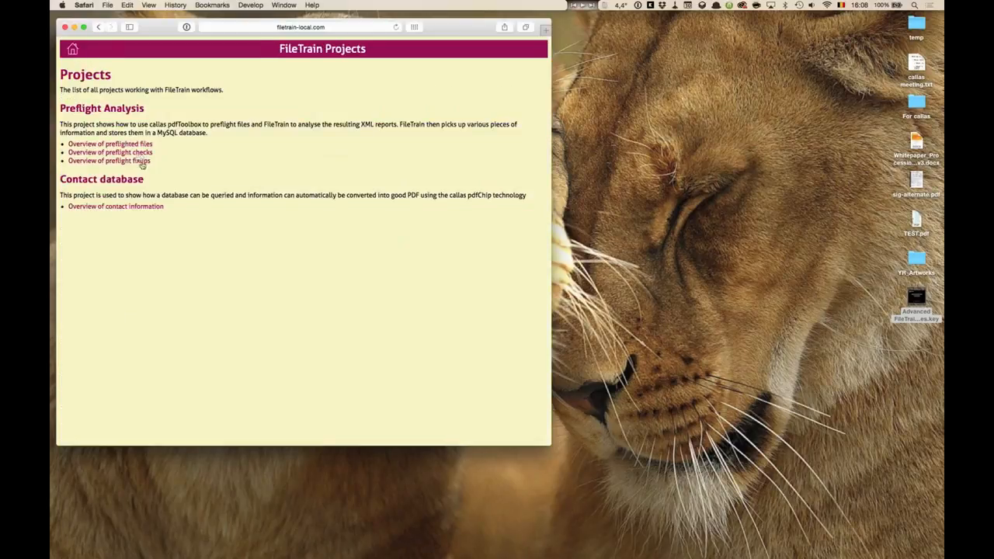
Open the preflight fixups overview and view which files the 'Discard all actions (including JavaScript actions)' fixup corrected.
{"action": "left_click", "coordinate": [141, 162]}
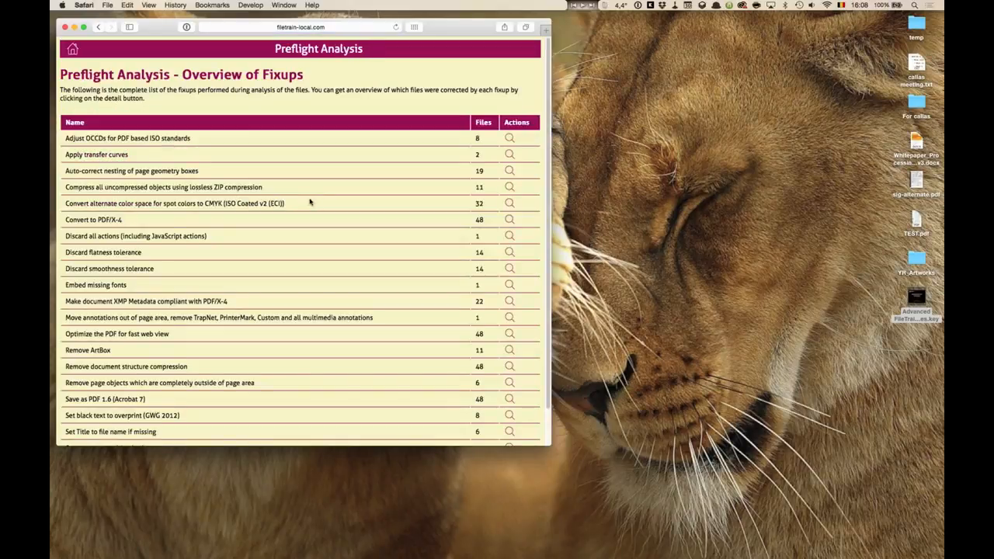
{"action": "scroll", "coordinate": [310, 202], "scroll_direction": "down", "scroll_amount": 2}
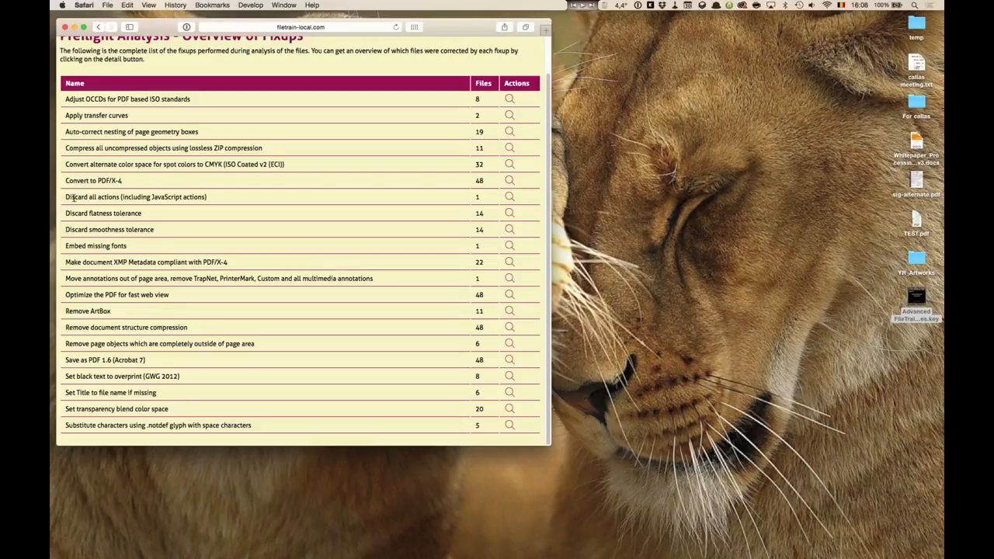
{"action": "left_click_drag", "start_coordinate": [67, 197], "coordinate": [208, 196]}
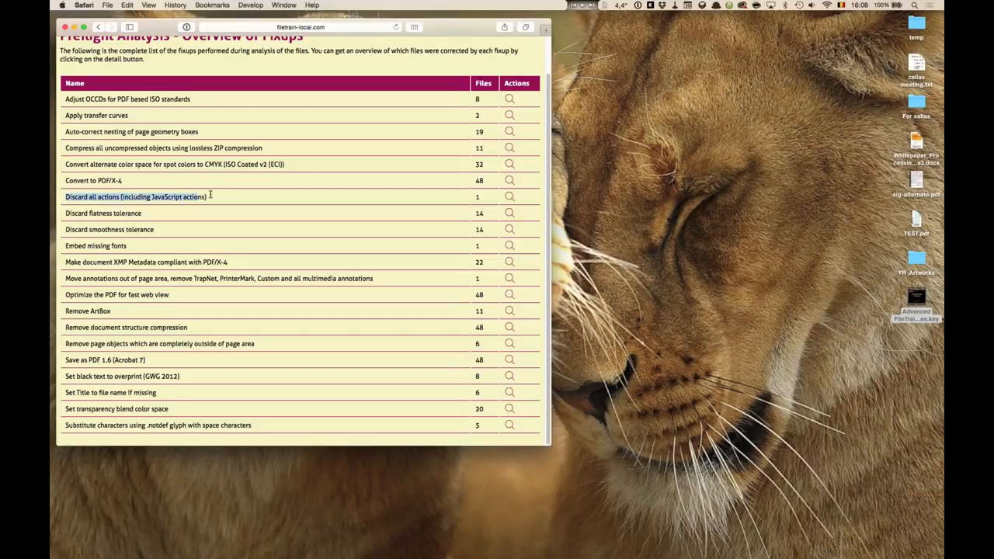
{"action": "left_click", "coordinate": [509, 197]}
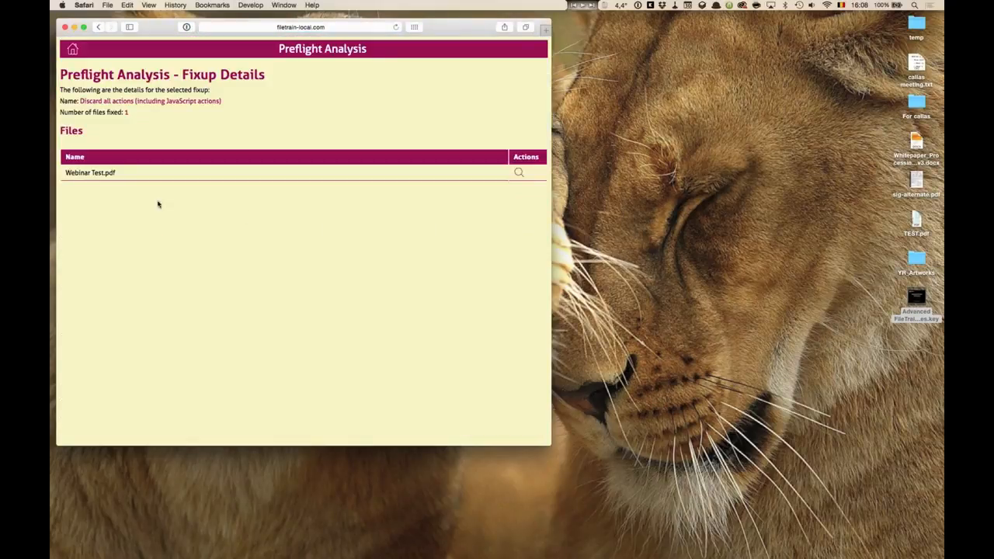
{"action": "left_click_drag", "start_coordinate": [67, 173], "coordinate": [120, 174]}
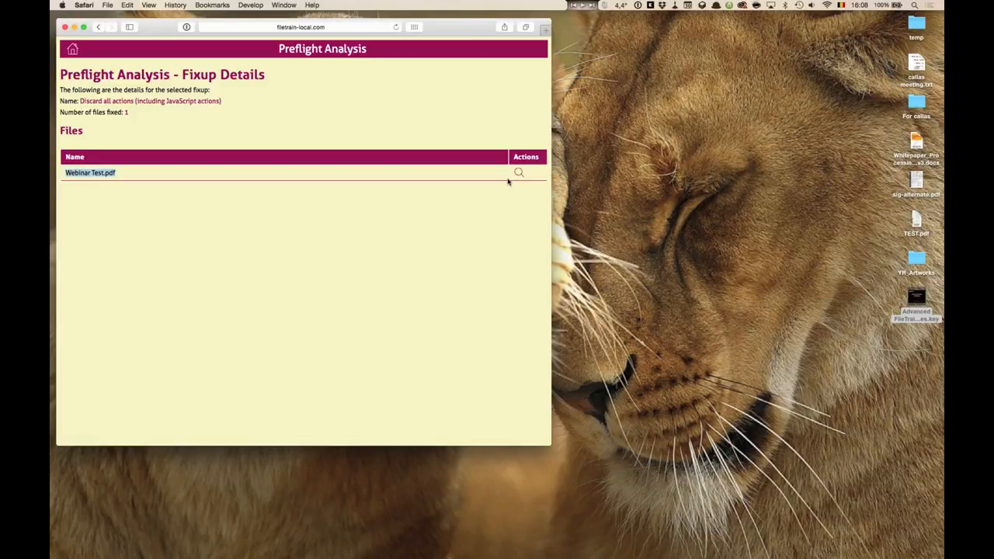
{"action": "left_click", "coordinate": [72, 52]}
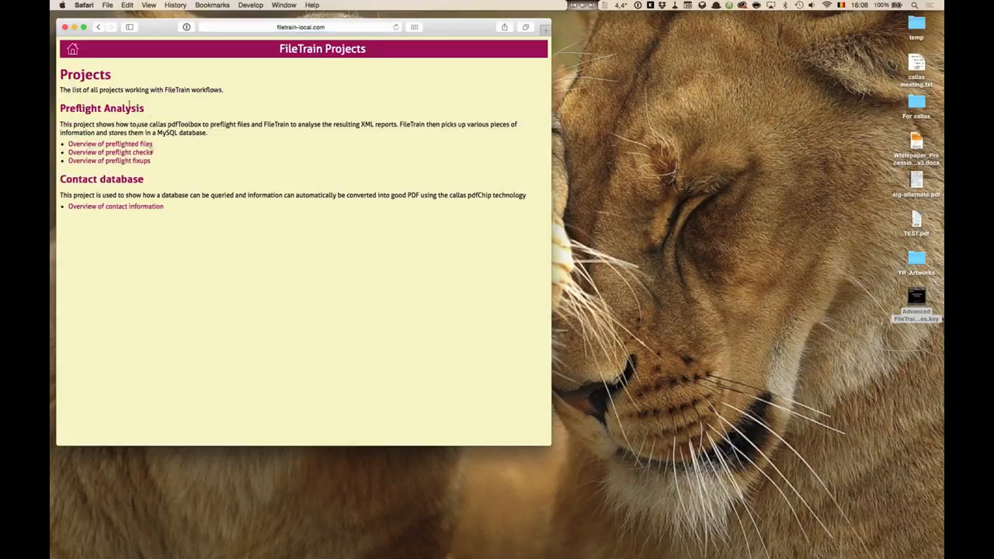
Open the preflighted files overview again and bring the FileTrain window alongside the browser.
{"action": "left_click", "coordinate": [136, 145]}
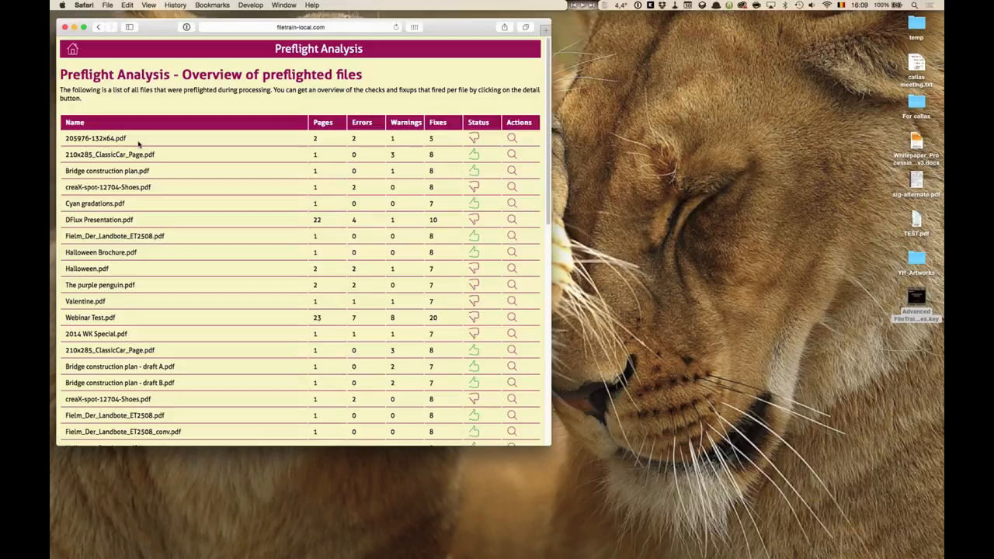
{"action": "key", "text": "super+Tab"}
{"action": "key", "text": "super+Tab"}
{"action": "key", "text": "super+Tab"}
{"action": "key", "text": "super+Tab"}
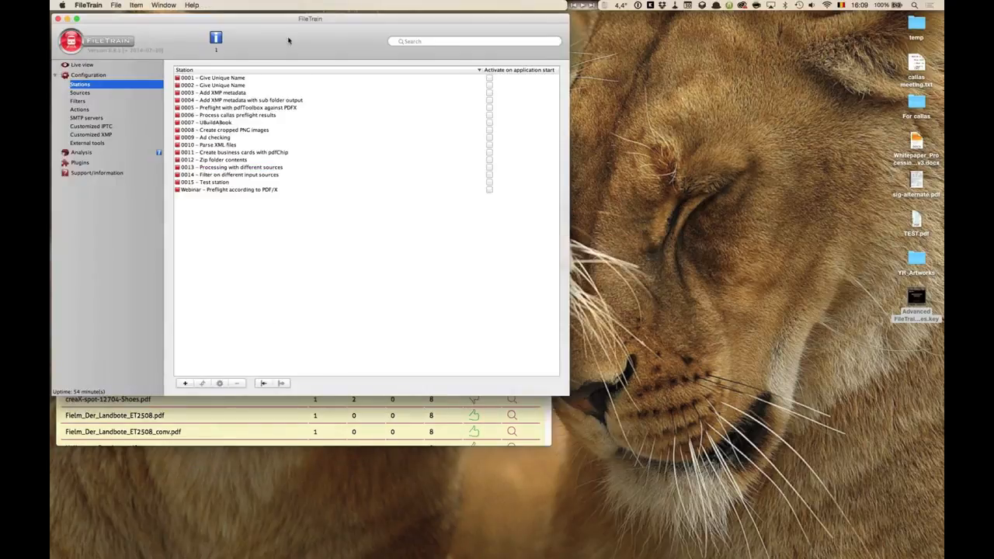
{"action": "left_click_drag", "start_coordinate": [289, 40], "coordinate": [602, 39]}
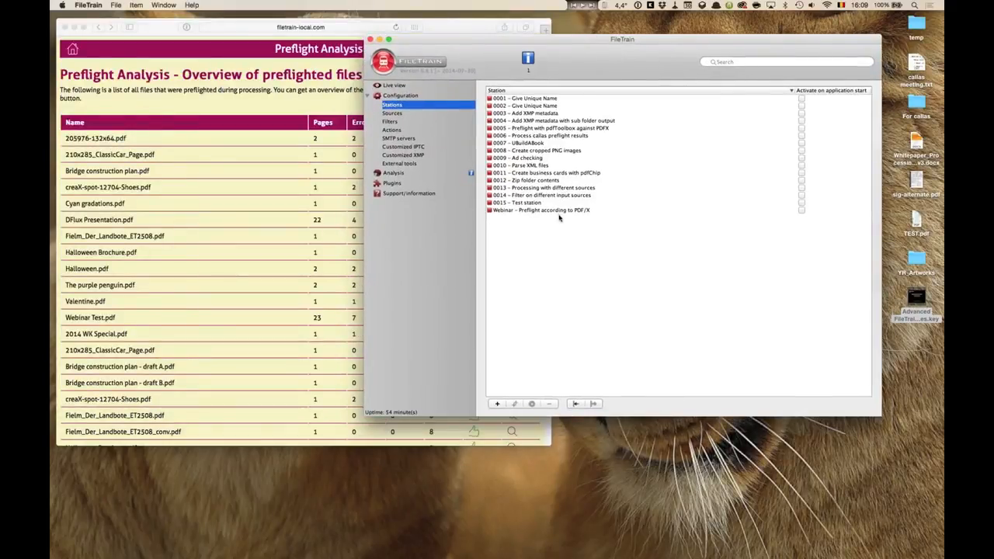
Open station '0006 – Process callas preflight results', enlarge its dialog to review its filters and actions, then close it.
{"action": "left_click", "coordinate": [547, 136]}
{"action": "double_click", "coordinate": [547, 137]}
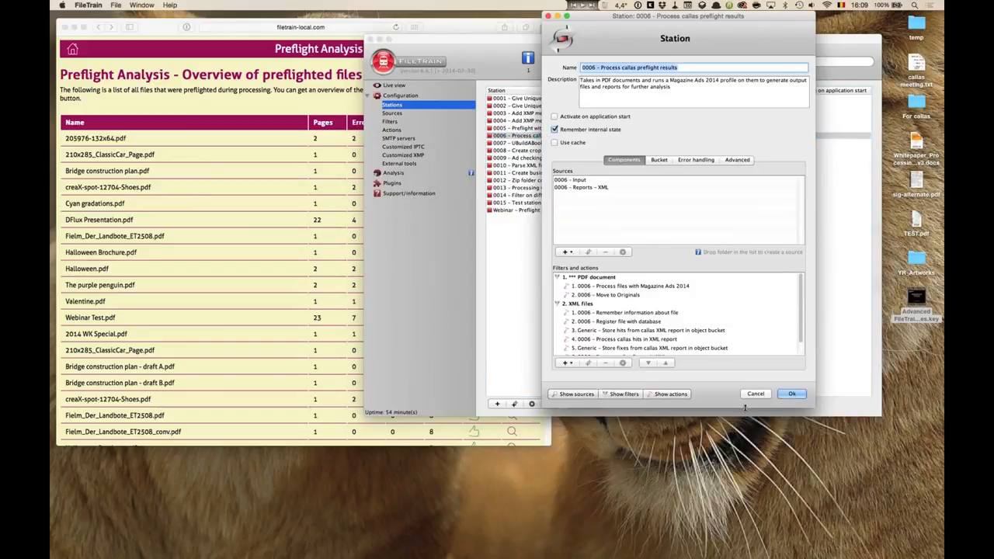
{"action": "left_click_drag", "start_coordinate": [746, 417], "coordinate": [741, 458]}
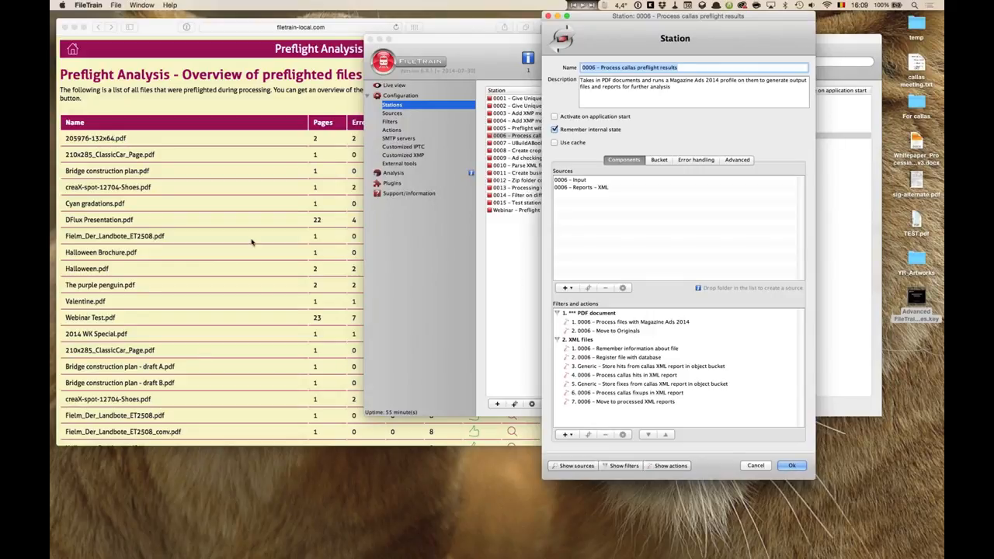
{"action": "left_click", "coordinate": [314, 126]}
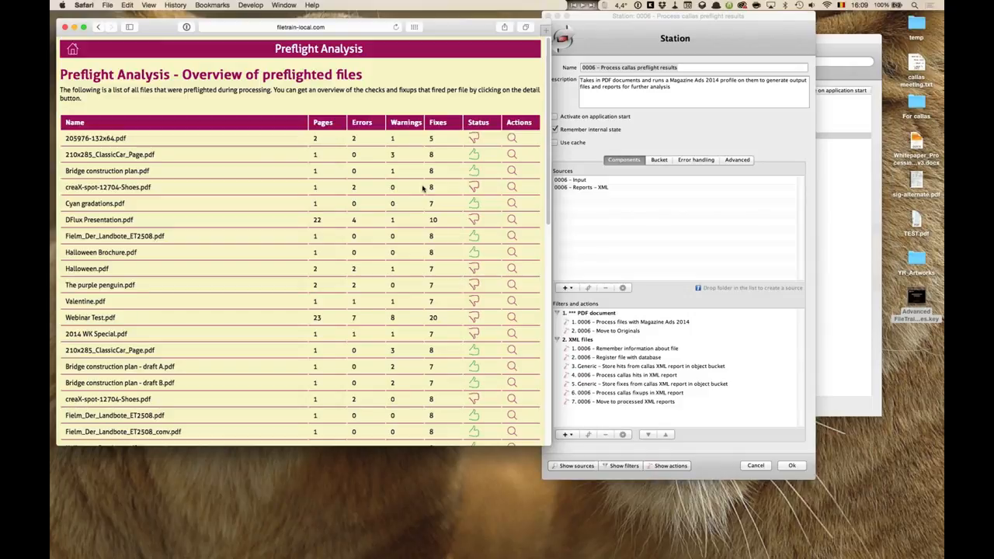
{"action": "left_click", "coordinate": [717, 15]}
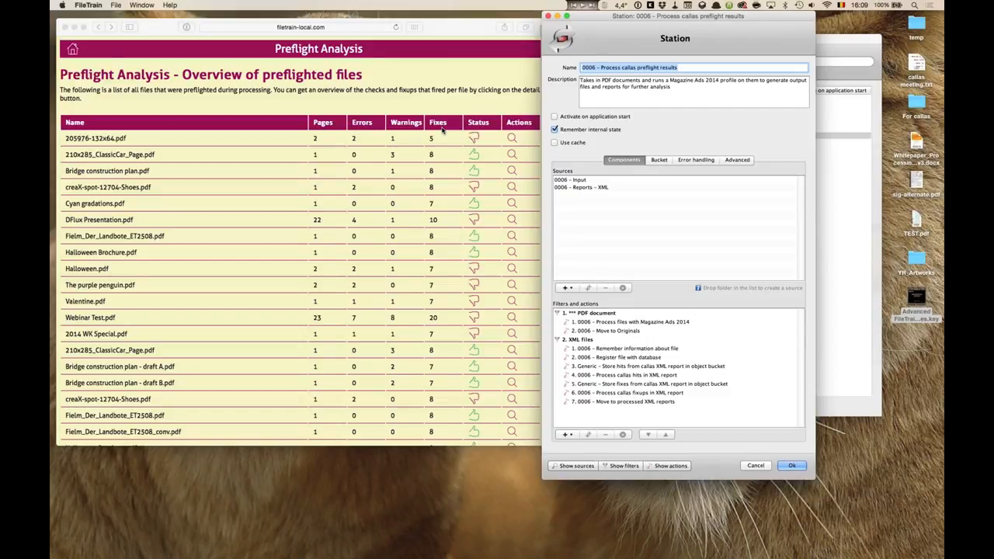
{"action": "left_click", "coordinate": [397, 184]}
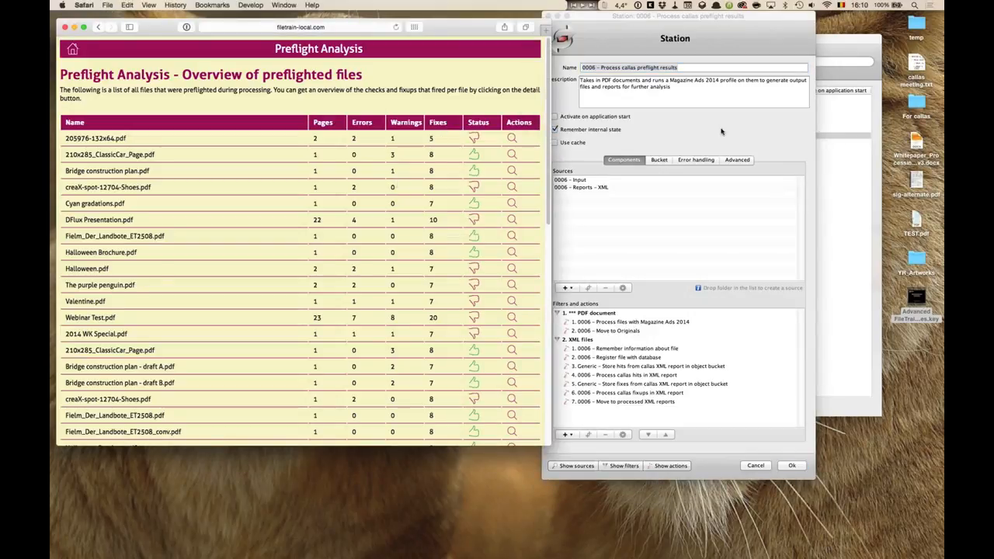
{"action": "left_click", "coordinate": [627, 20]}
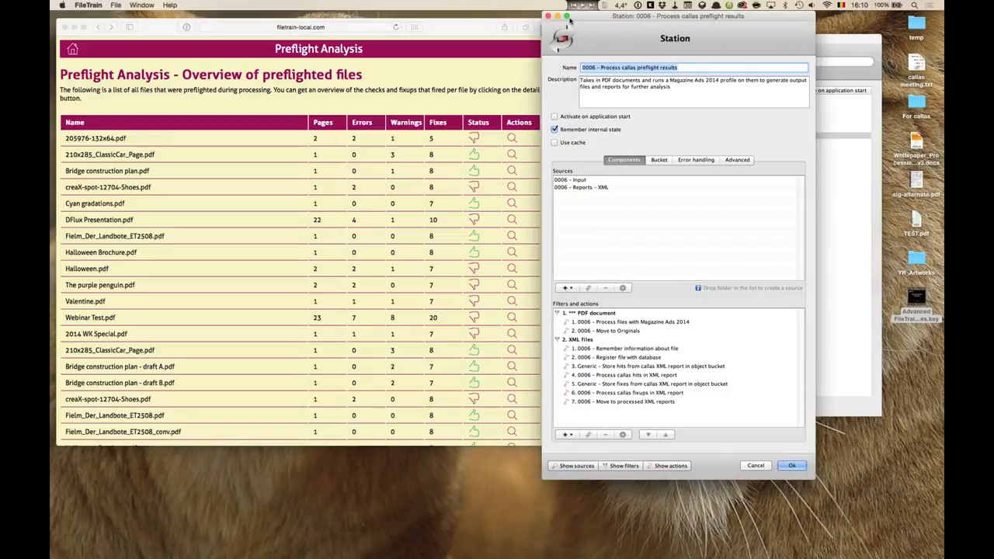
{"action": "left_click", "coordinate": [548, 16]}
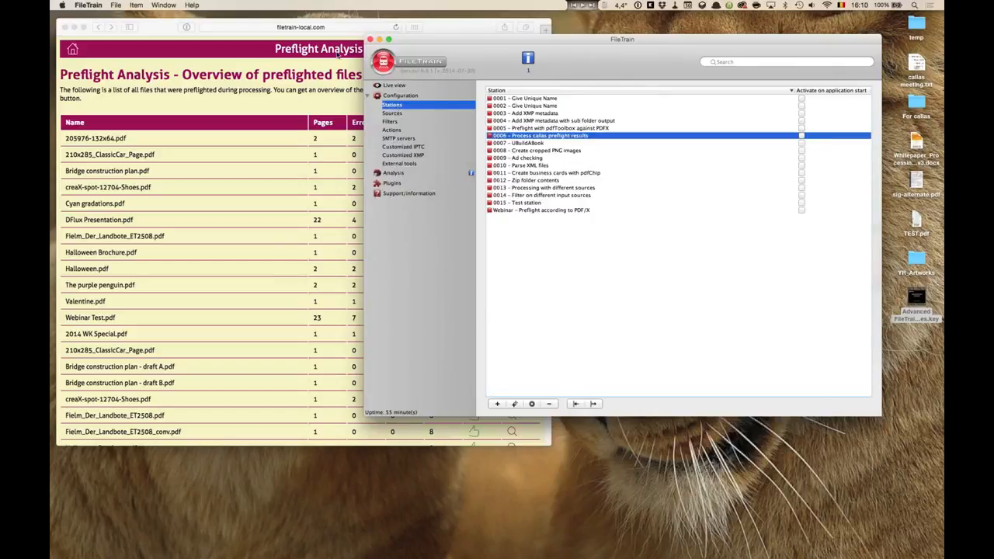
Return to the projects home page and open the overview of contact information.
{"action": "left_click", "coordinate": [74, 50]}
{"action": "left_click", "coordinate": [74, 51]}
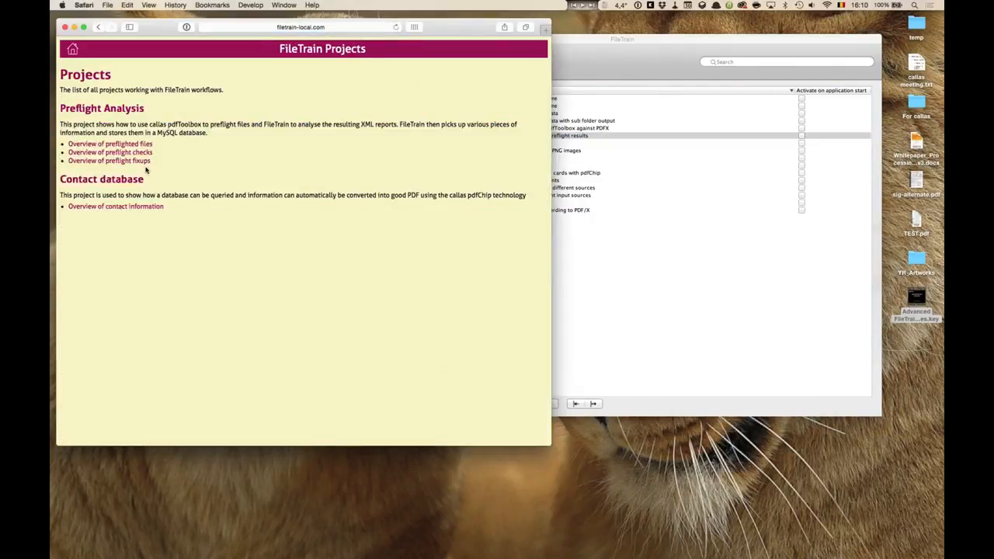
{"action": "left_click", "coordinate": [121, 205]}
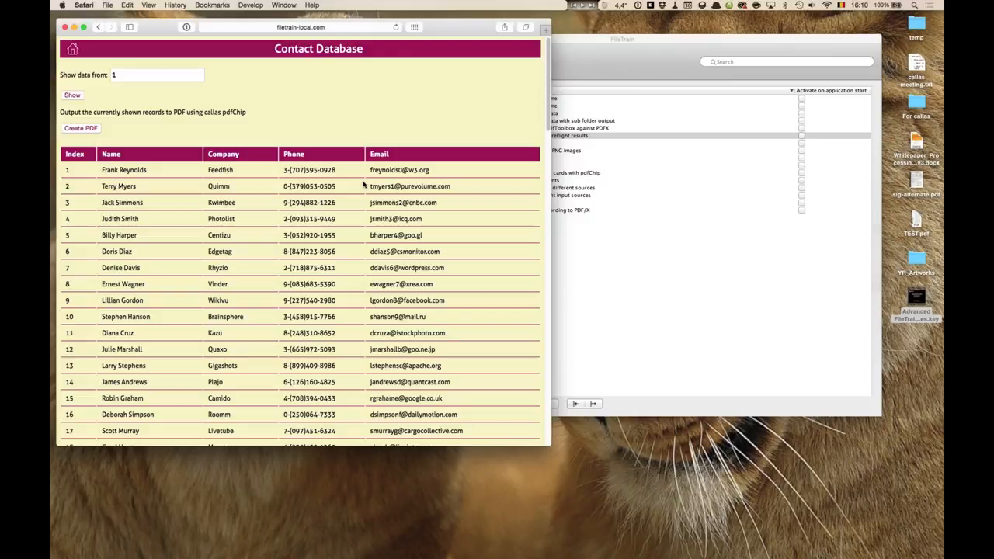
Inspect station '0011 – Create business cards with pdfChip' in FileTrain, then dismiss its dialog.
{"action": "left_click", "coordinate": [629, 40]}
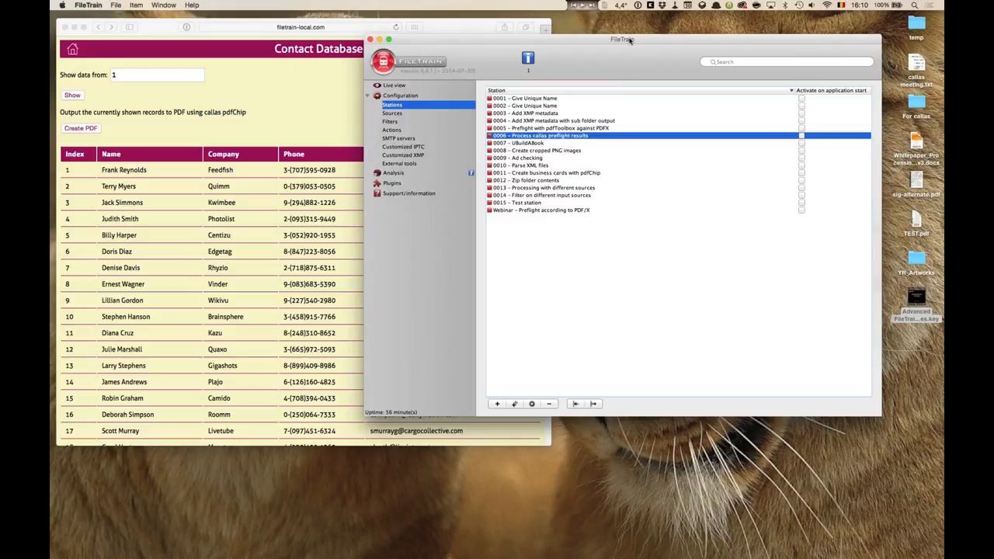
{"action": "left_click", "coordinate": [549, 173]}
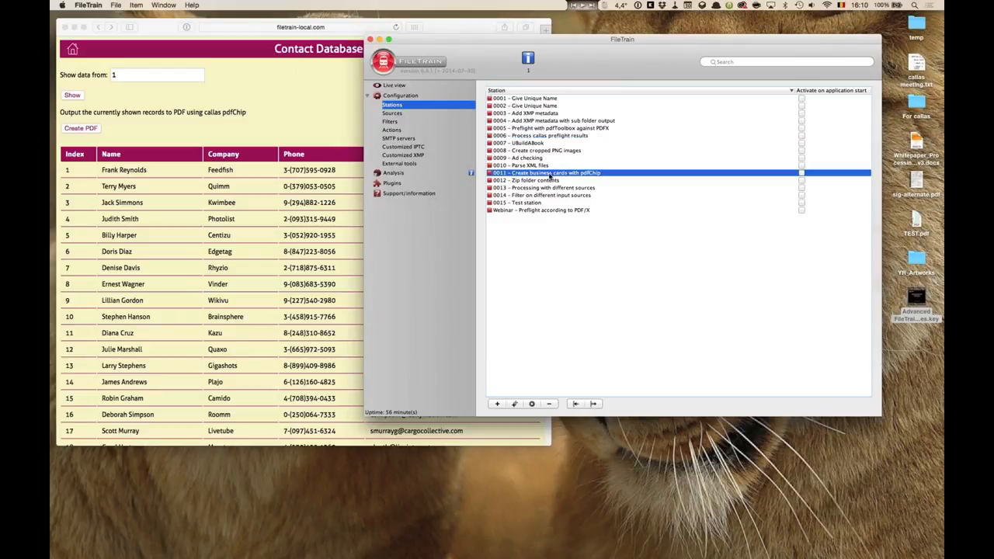
{"action": "double_click", "coordinate": [548, 176]}
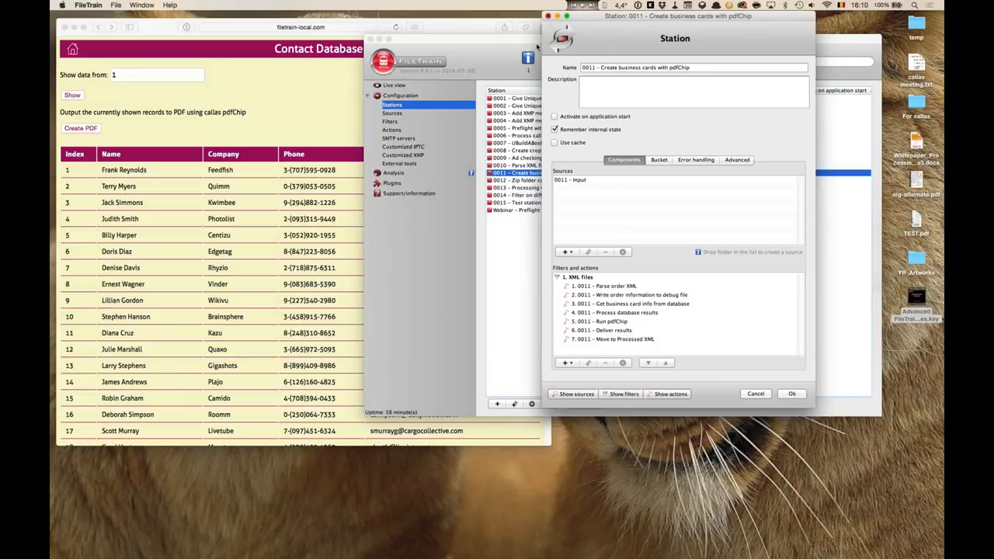
{"action": "key", "text": "Escape"}
{"action": "left_click", "coordinate": [272, 130]}
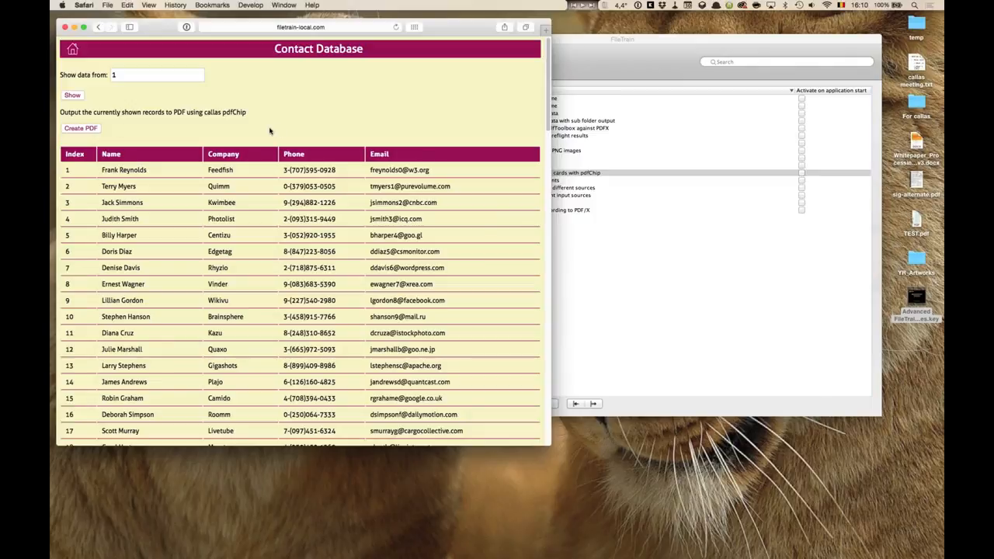
Show contact records starting from index 50100.
{"action": "left_click", "coordinate": [96, 75]}
{"action": "type", "text": "50100"}
{"action": "left_click", "coordinate": [73, 96]}
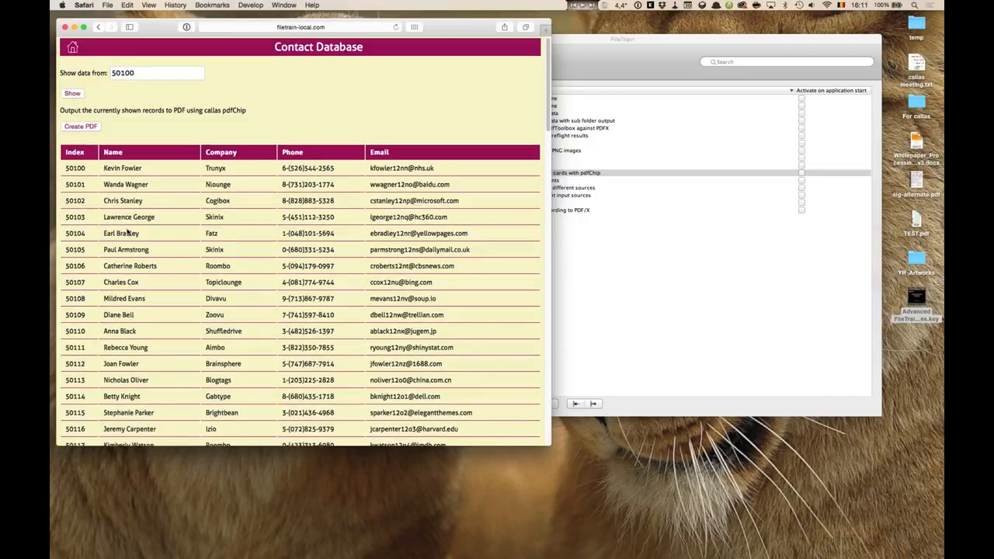
Create a PDF of the currently shown contact records with pdfChip.
{"action": "scroll", "coordinate": [128, 231], "scroll_direction": "down", "scroll_amount": 10}
{"action": "scroll", "coordinate": [127, 229], "scroll_direction": "down", "scroll_amount": 10}
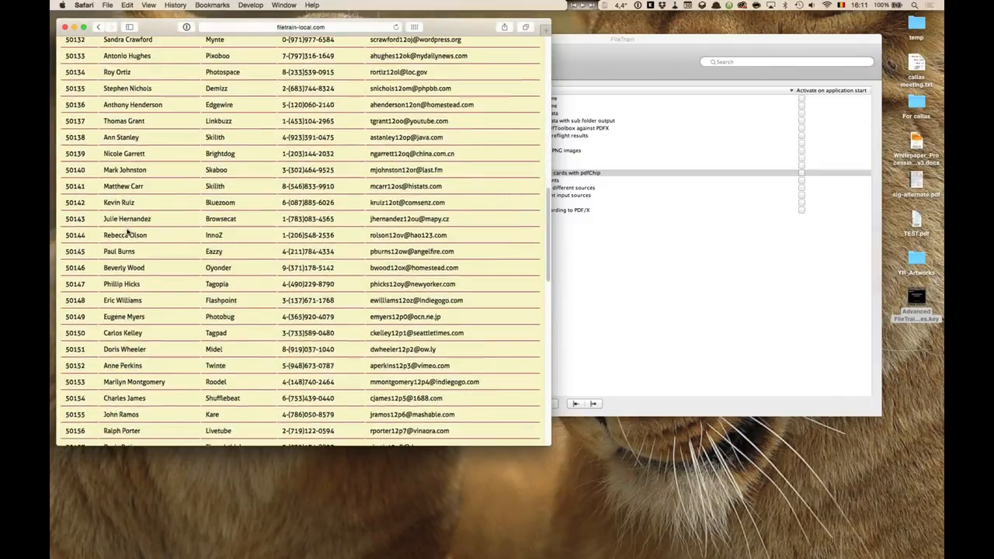
{"action": "scroll", "coordinate": [127, 229], "scroll_direction": "up", "scroll_amount": 9}
{"action": "scroll", "coordinate": [127, 230], "scroll_direction": "up", "scroll_amount": 12}
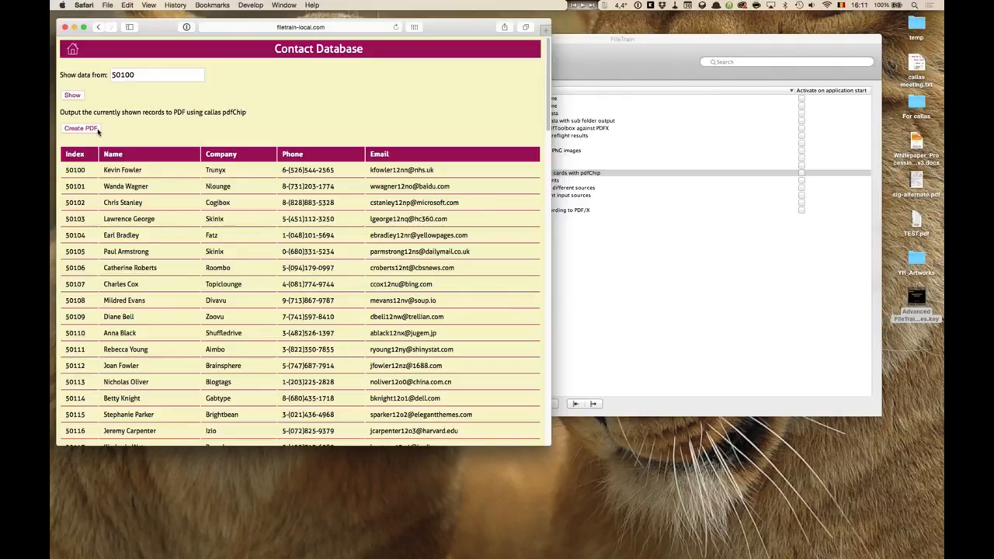
{"action": "left_click", "coordinate": [96, 129]}
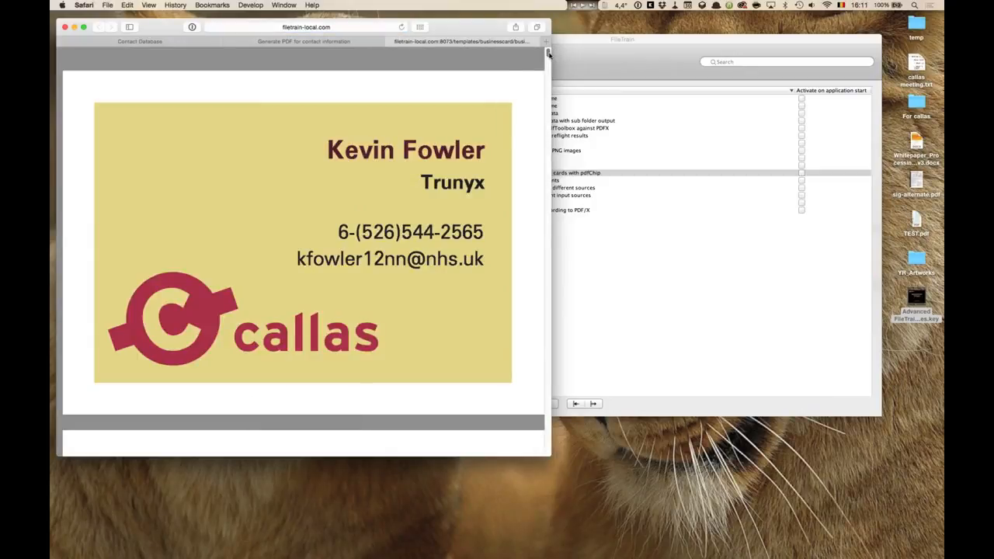
Open the downloaded businesscards.pdf in callas pdfToolbox.
{"action": "mouse_move", "coordinate": [303, 411]}
{"action": "left_click", "coordinate": [82, 514]}
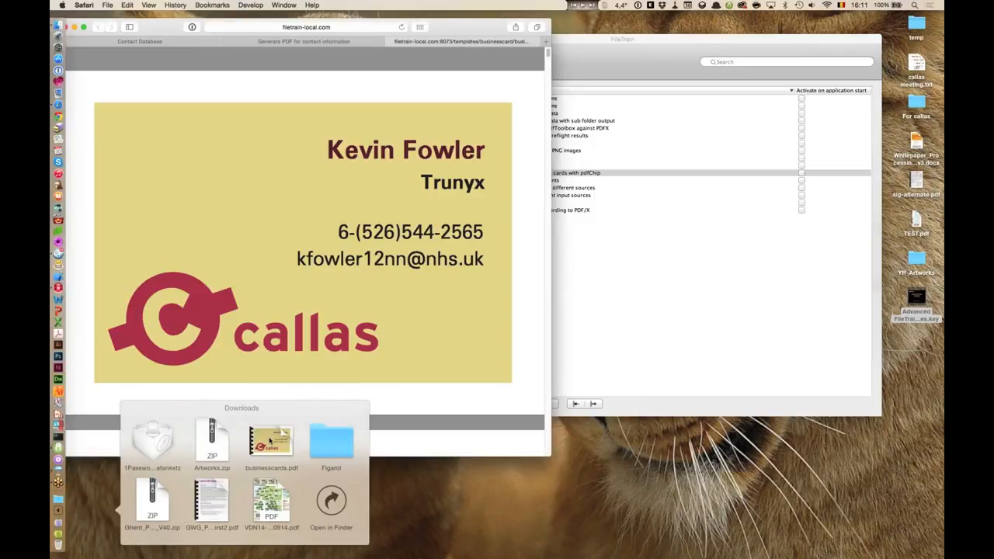
{"action": "left_click_drag", "start_coordinate": [269, 441], "coordinate": [81, 404]}
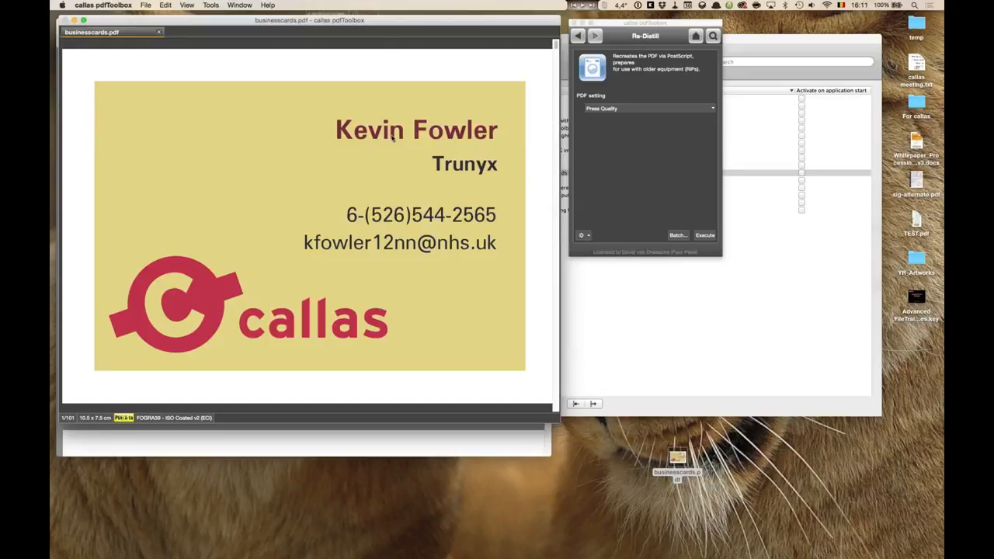
Visualize the individual separations of businesscards.pdf, showing only the callas Red plate, then close the separation view.
{"action": "left_click", "coordinate": [187, 5]}
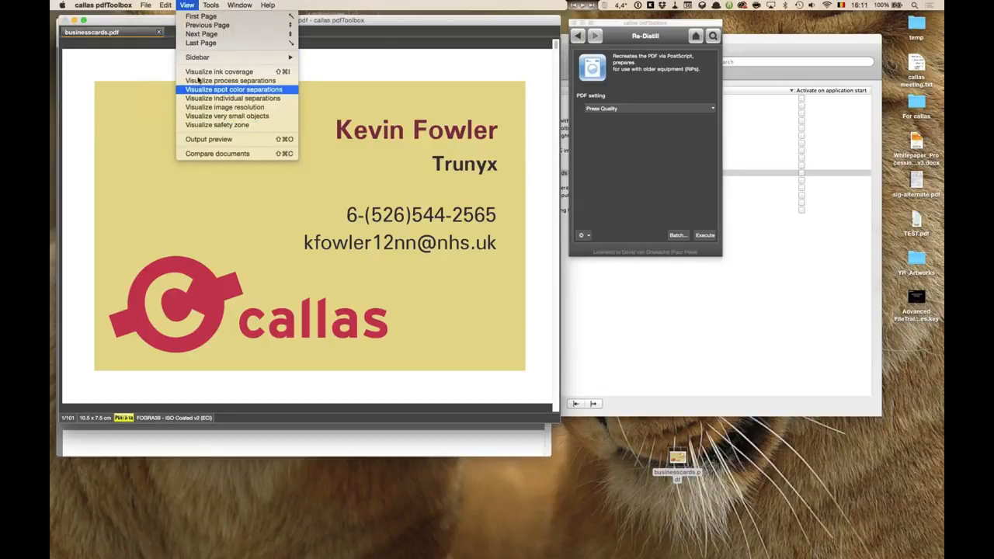
{"action": "left_click", "coordinate": [210, 98]}
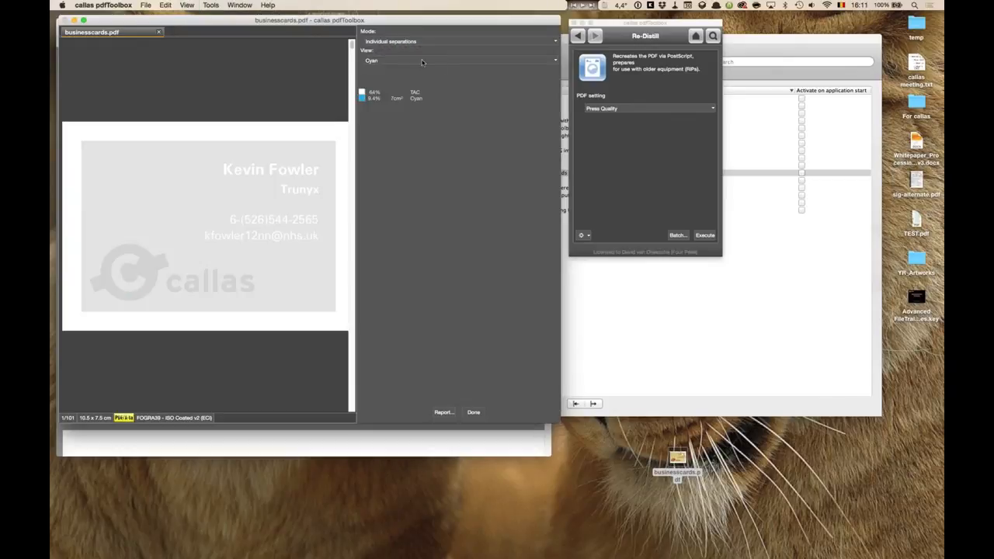
{"action": "left_click", "coordinate": [391, 61]}
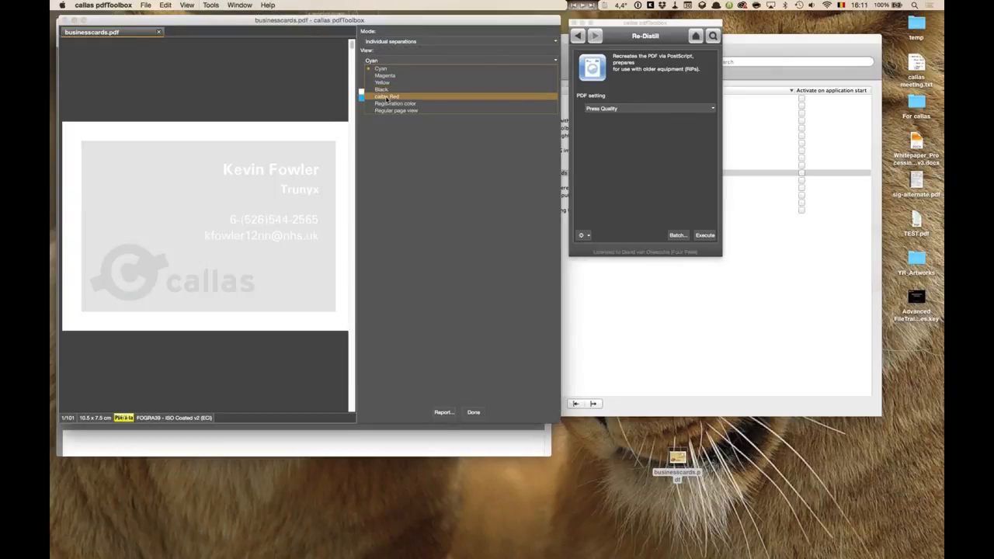
{"action": "left_click", "coordinate": [384, 97]}
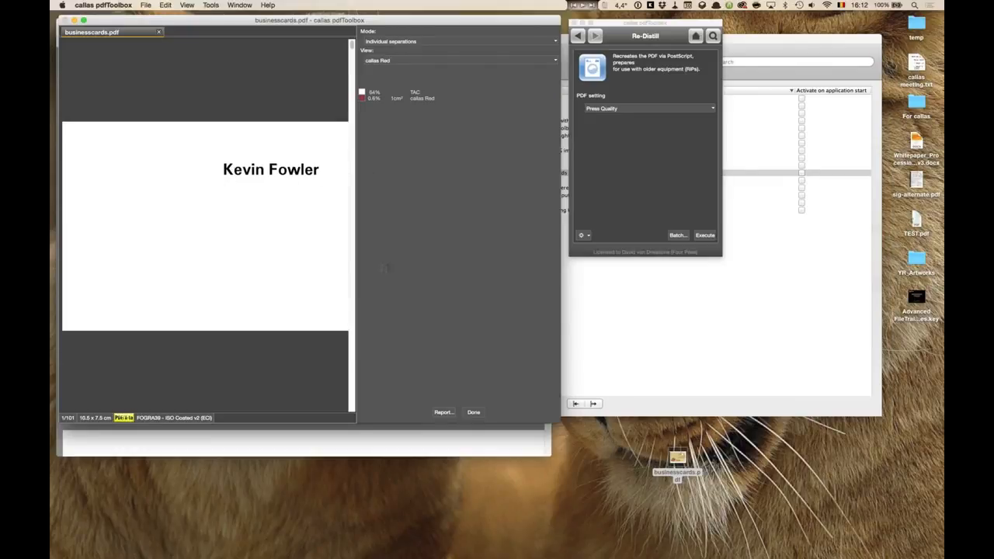
{"action": "left_click", "coordinate": [473, 412]}
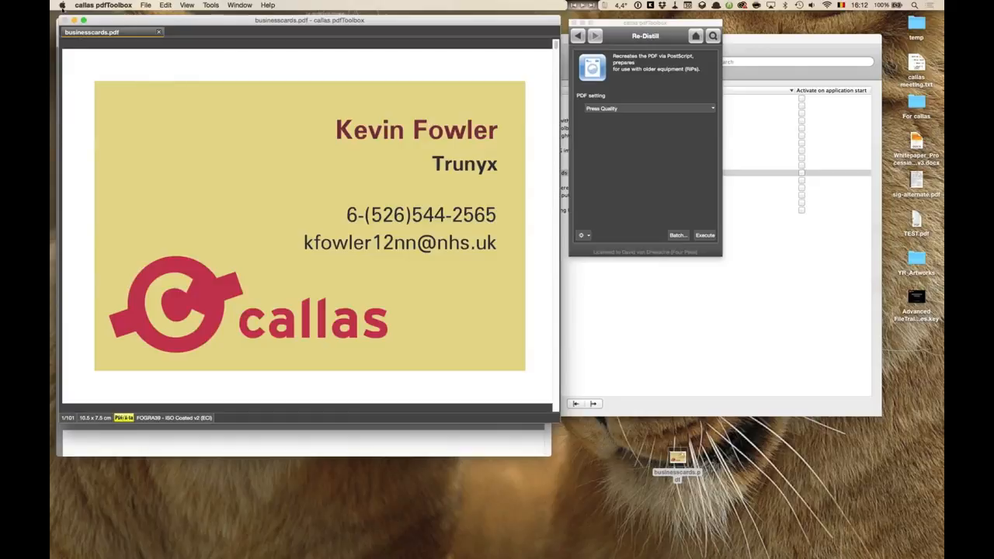
Hide pdfToolbox and scroll through the business card template page in the browser.
{"action": "left_click", "coordinate": [94, 6]}
{"action": "left_click", "coordinate": [109, 78]}
{"action": "left_click", "coordinate": [360, 39]}
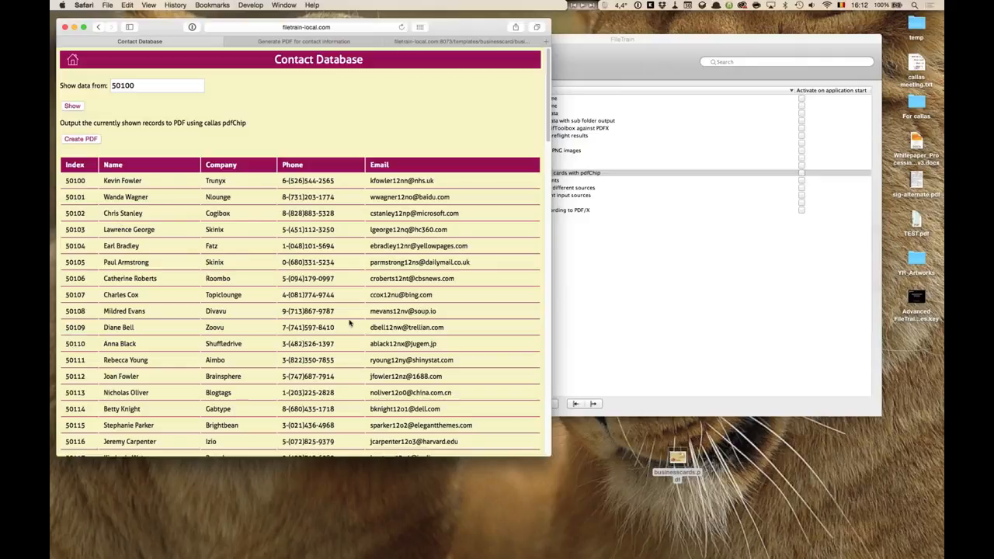
{"action": "left_click", "coordinate": [454, 41]}
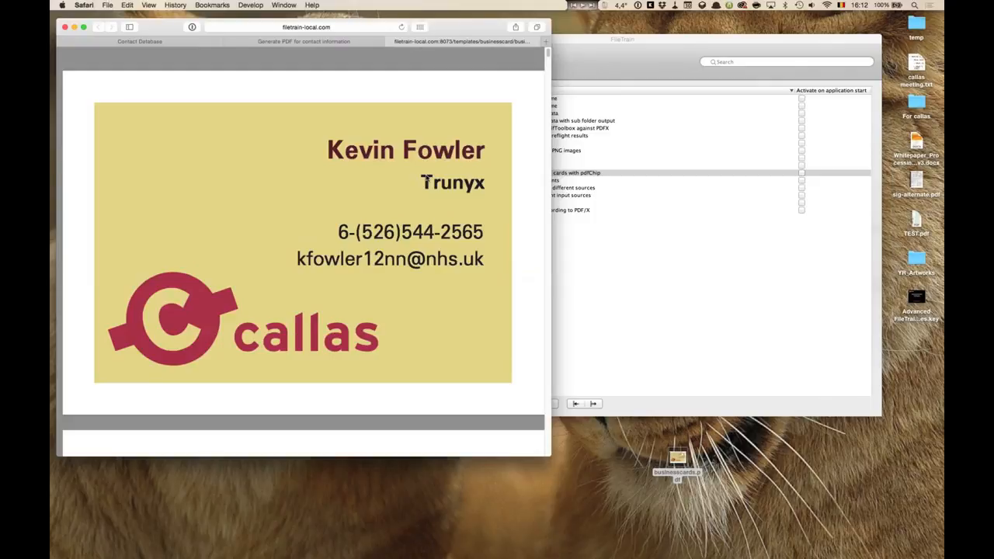
{"action": "scroll", "coordinate": [426, 179], "scroll_direction": "down", "scroll_amount": 15}
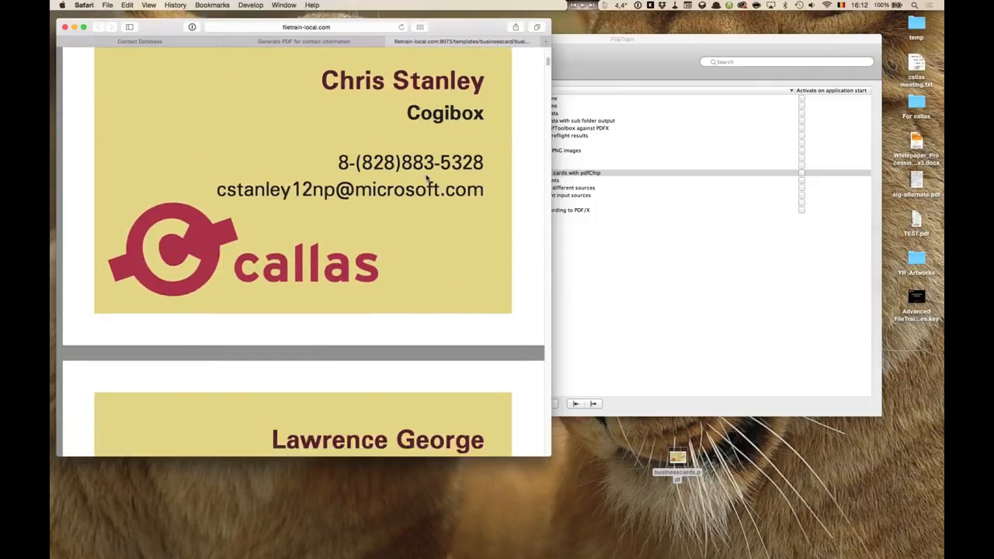
{"action": "scroll", "coordinate": [425, 179], "scroll_direction": "down", "scroll_amount": 5}
{"action": "scroll", "coordinate": [425, 179], "scroll_direction": "down", "scroll_amount": 8}
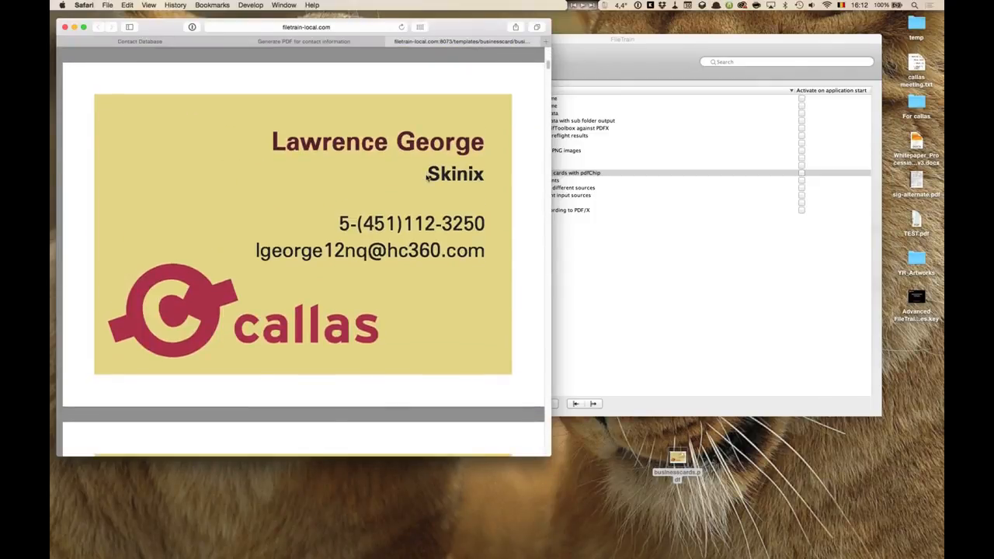
{"action": "scroll", "coordinate": [426, 179], "scroll_direction": "down", "scroll_amount": 10}
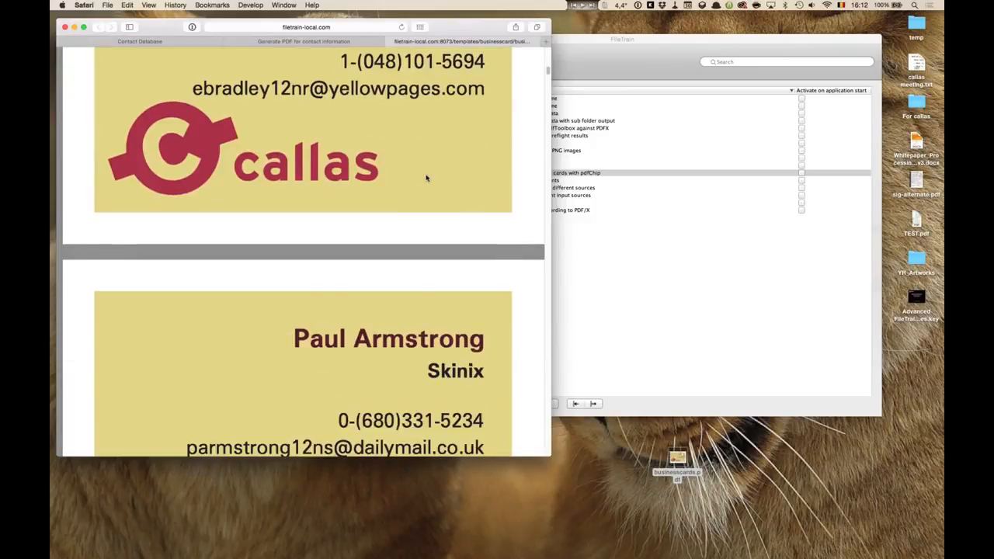
{"action": "scroll", "coordinate": [425, 178], "scroll_direction": "down", "scroll_amount": 5}
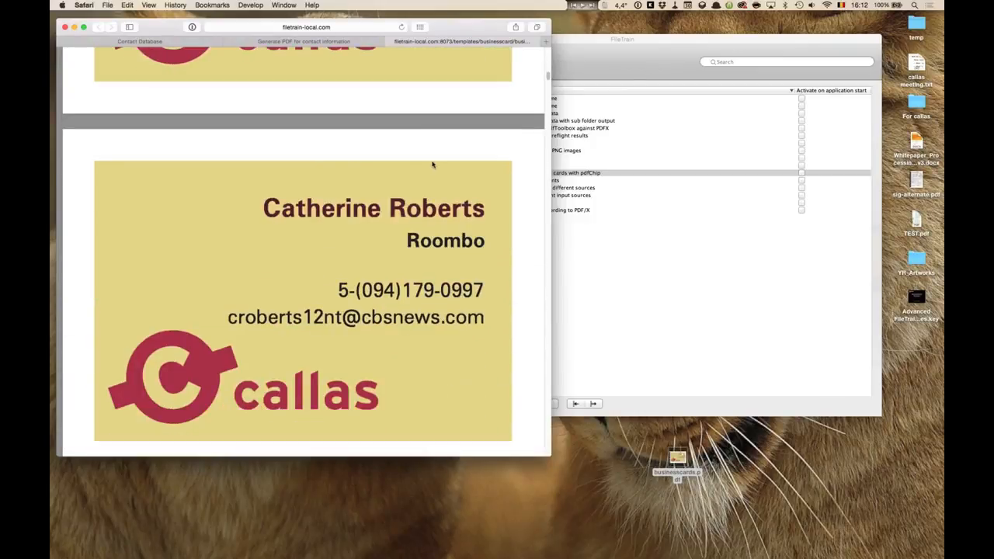
Check the PDF-generation tab, return to the Contact Database tab, and hide the browser.
{"action": "left_click", "coordinate": [388, 41]}
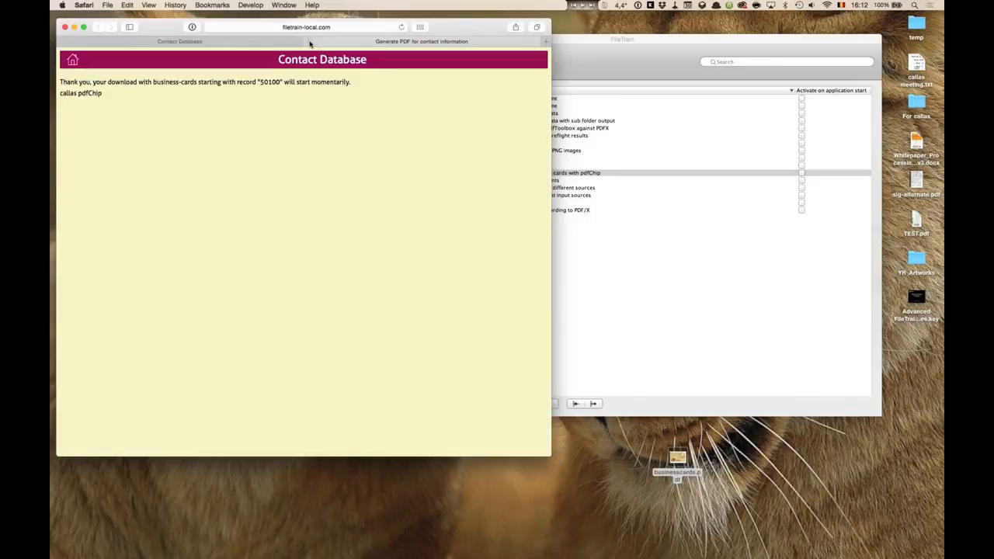
{"action": "left_click", "coordinate": [309, 42]}
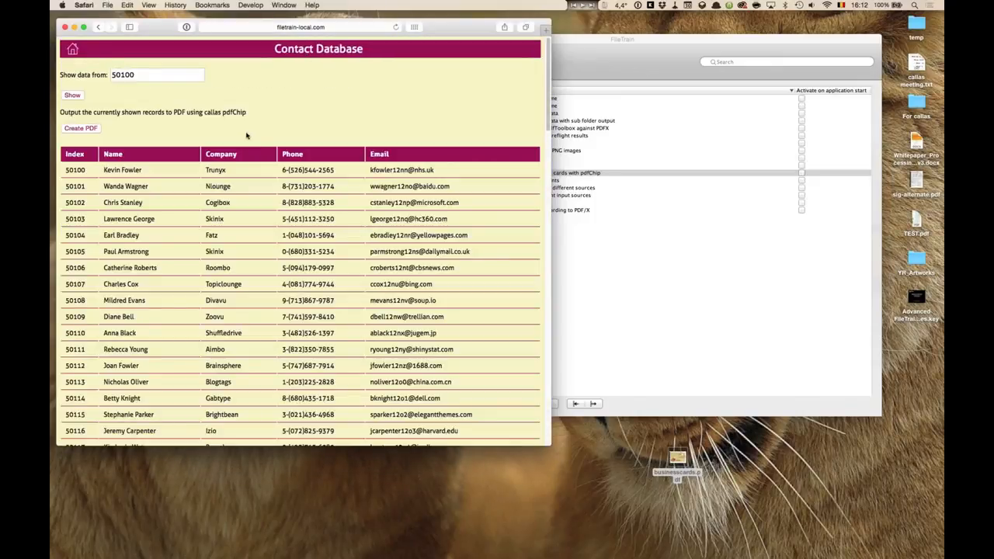
{"action": "left_click", "coordinate": [83, 5]}
{"action": "left_click", "coordinate": [99, 91]}
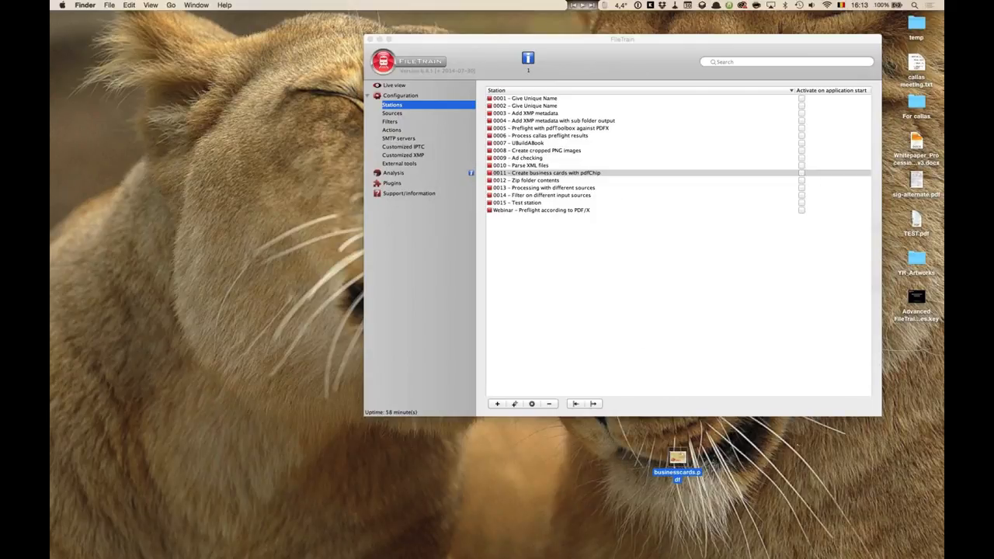
Move businesscards.pdf among the desktop icons and switch to the presentation's Parsing XML files slide.
{"action": "left_click_drag", "start_coordinate": [677, 460], "coordinate": [916, 345]}
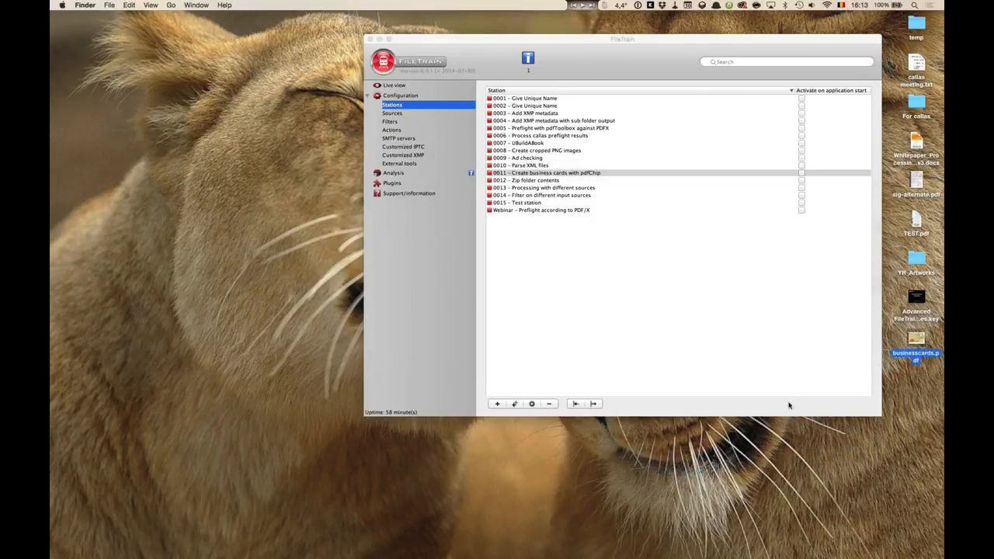
{"action": "key", "text": "super+Tab"}
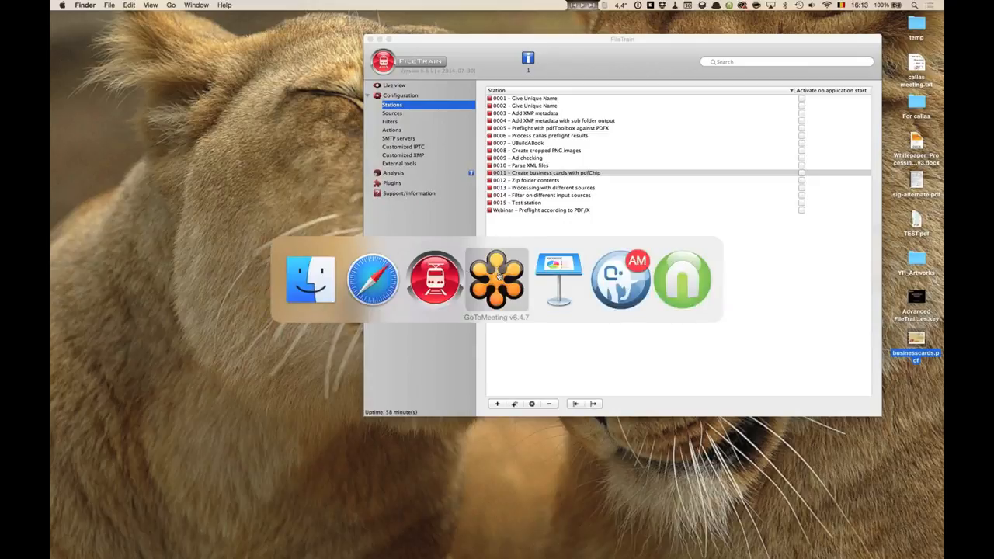
{"action": "left_click", "coordinate": [559, 277]}
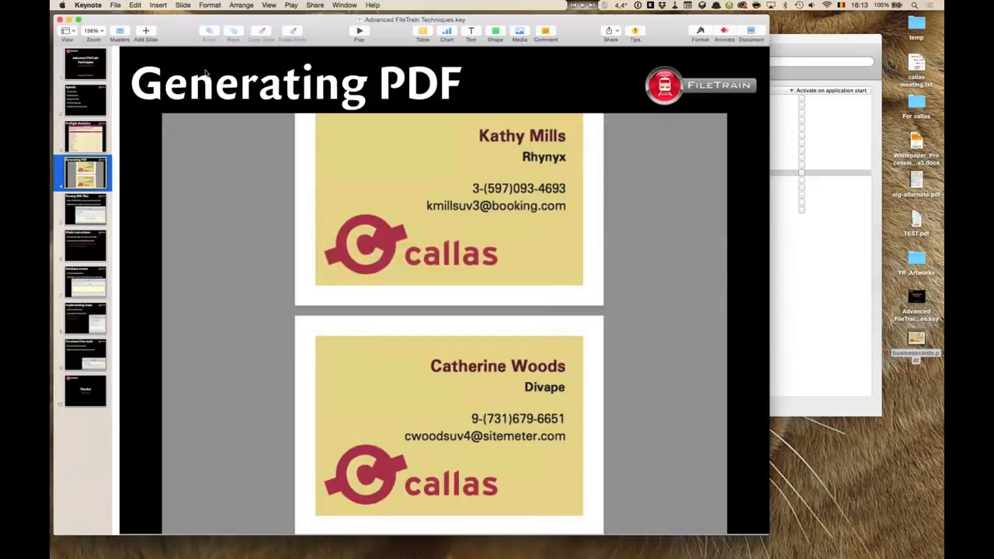
{"action": "left_click", "coordinate": [91, 206]}
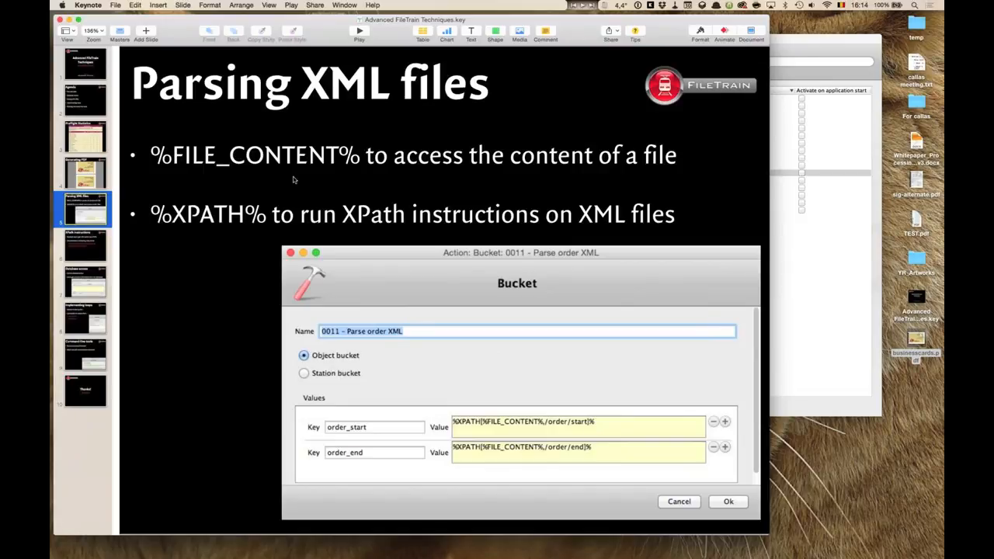
Hide the presentation and open the source folder of station '0011 – Create business cards with pdfChip'.
{"action": "key", "text": "super+h"}
{"action": "left_click_drag", "start_coordinate": [455, 40], "coordinate": [152, 22]}
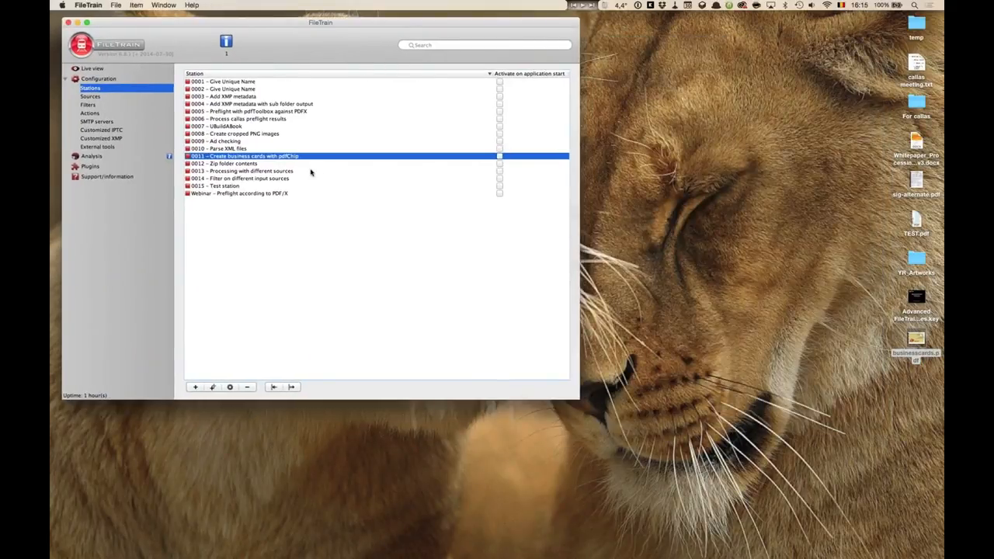
{"action": "right_click", "coordinate": [281, 157]}
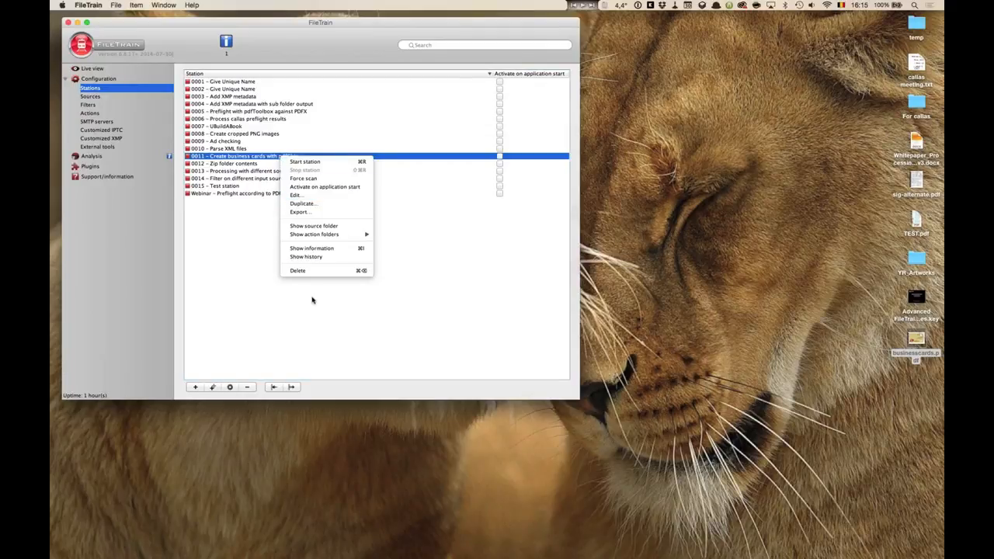
{"action": "left_click", "coordinate": [325, 225]}
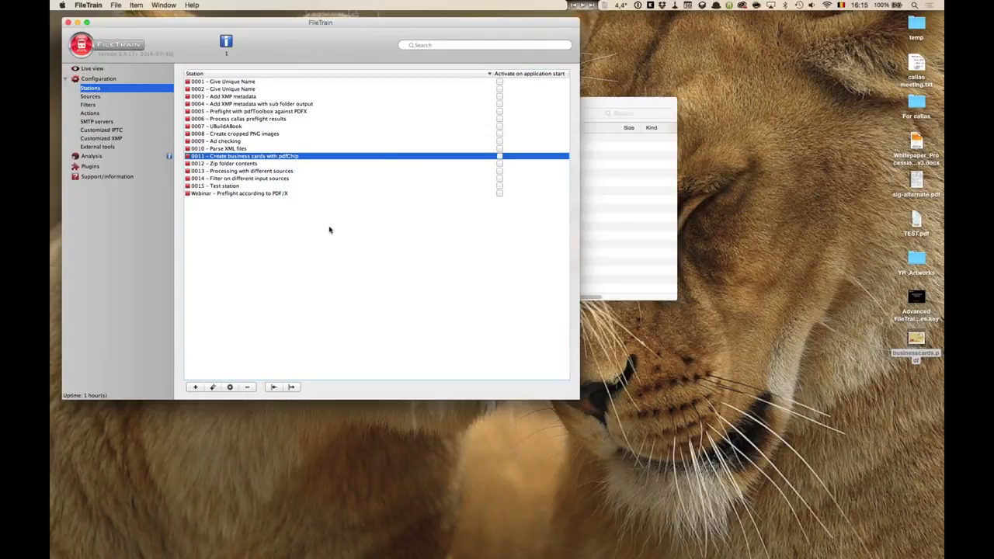
Open the settings of station 0011 beside its source folder window.
{"action": "left_click_drag", "start_coordinate": [559, 103], "coordinate": [811, 24]}
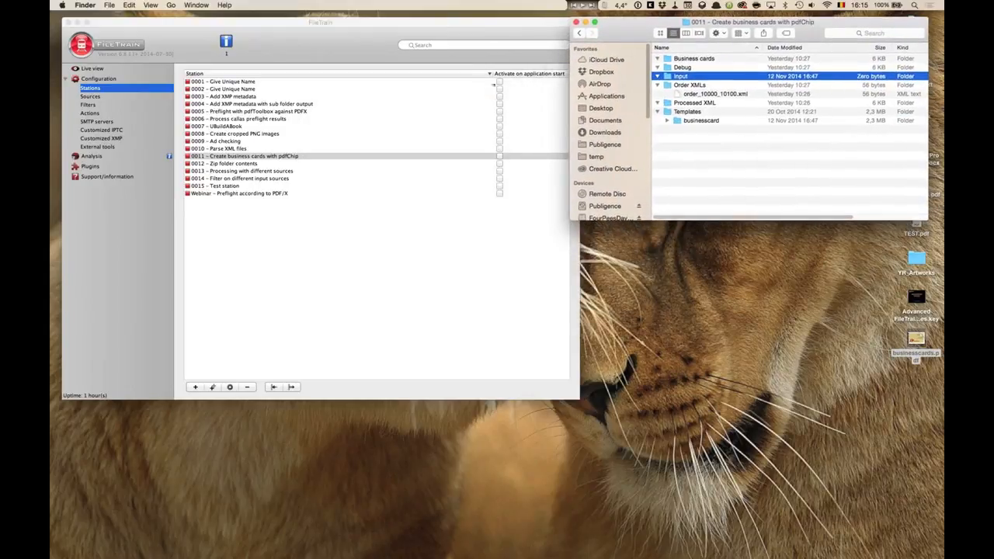
{"action": "left_click", "coordinate": [479, 25]}
{"action": "mouse_move", "coordinate": [579, 402]}
{"action": "left_mouse_down"}
{"action": "mouse_move", "coordinate": [519, 387]}
{"action": "mouse_move", "coordinate": [565, 392]}
{"action": "left_mouse_up"}
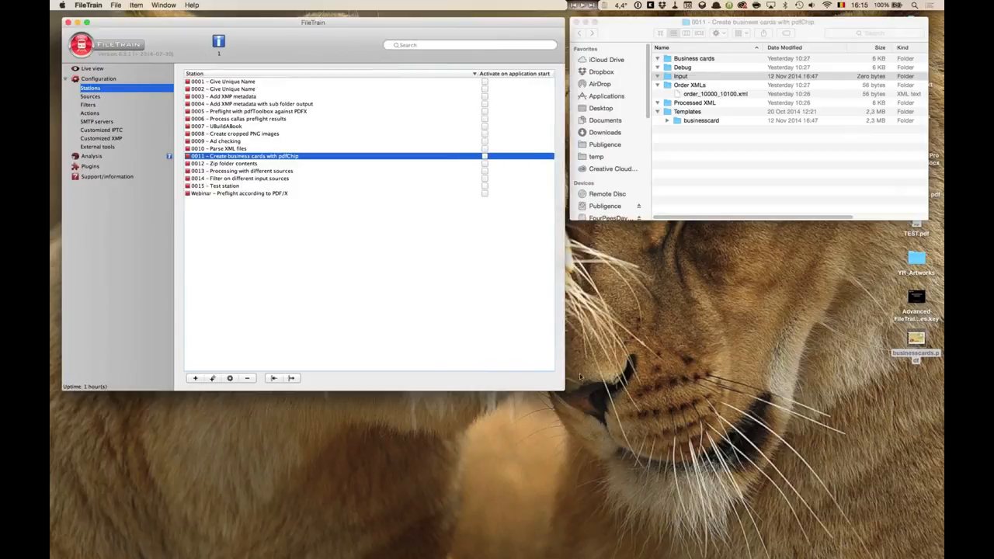
{"action": "left_click", "coordinate": [826, 27]}
{"action": "left_click_drag", "start_coordinate": [825, 25], "coordinate": [822, 25]}
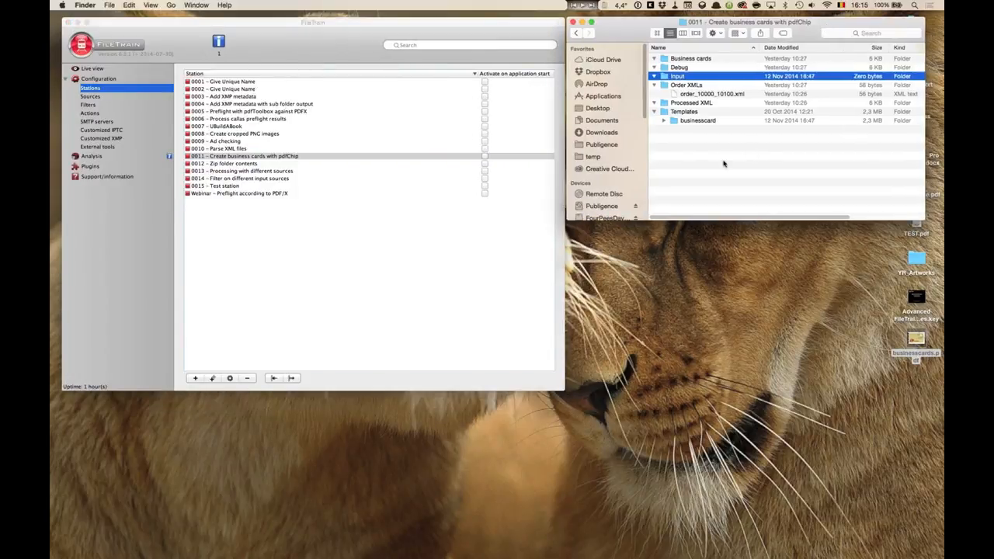
{"action": "double_click", "coordinate": [260, 158]}
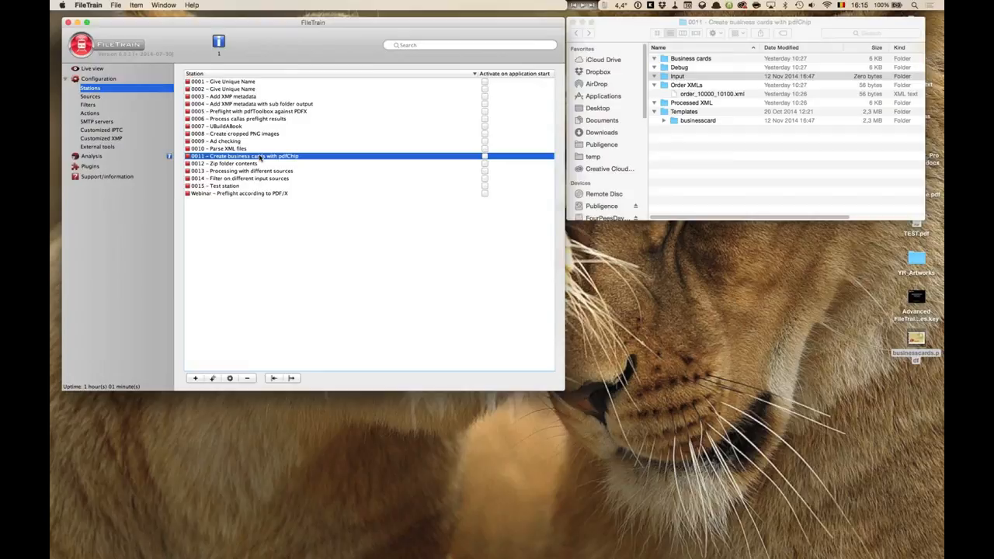
{"action": "left_click_drag", "start_coordinate": [409, 10], "coordinate": [482, 21]}
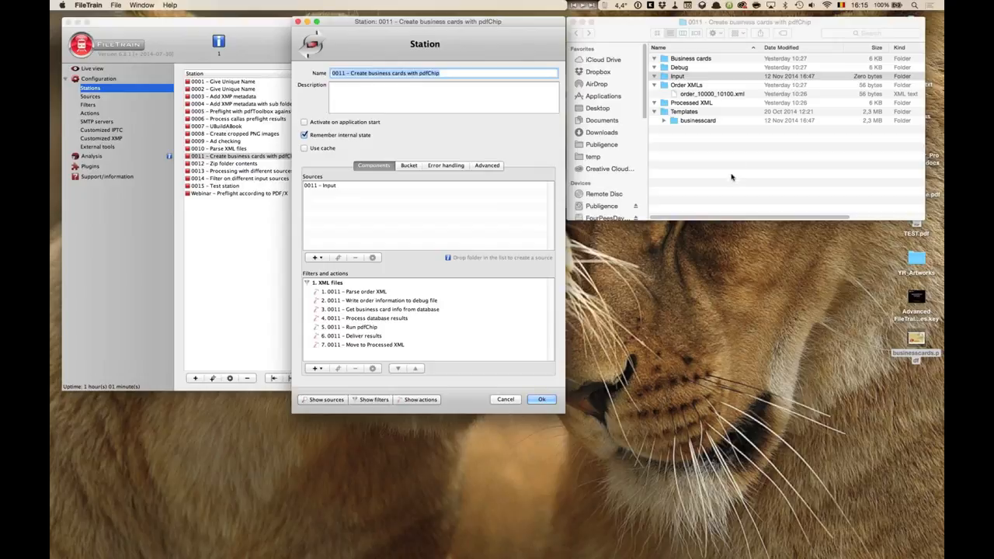
Preview order_10000_10100.xml from the Order XMLs folder and copy it into the station's Input folder.
{"action": "left_click", "coordinate": [683, 76]}
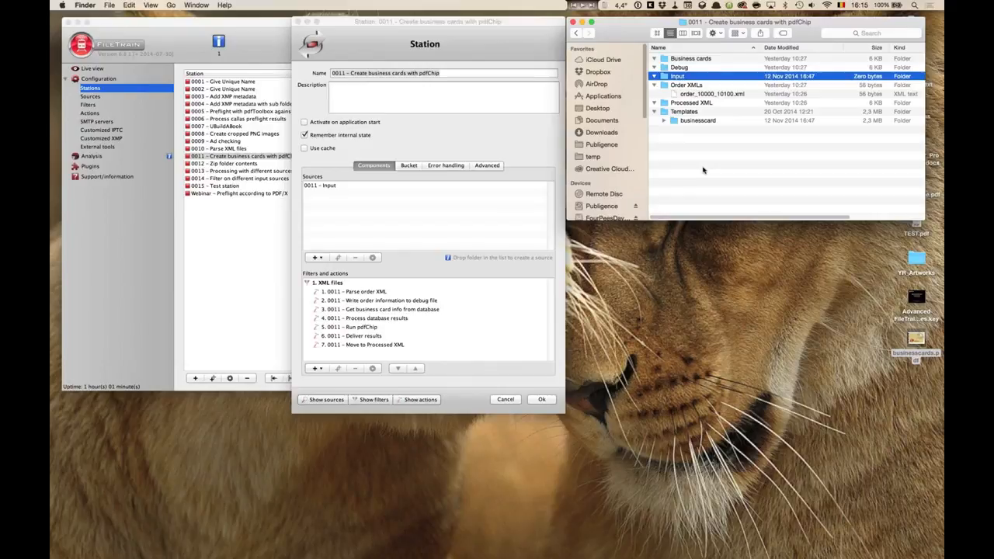
{"action": "left_click", "coordinate": [701, 94]}
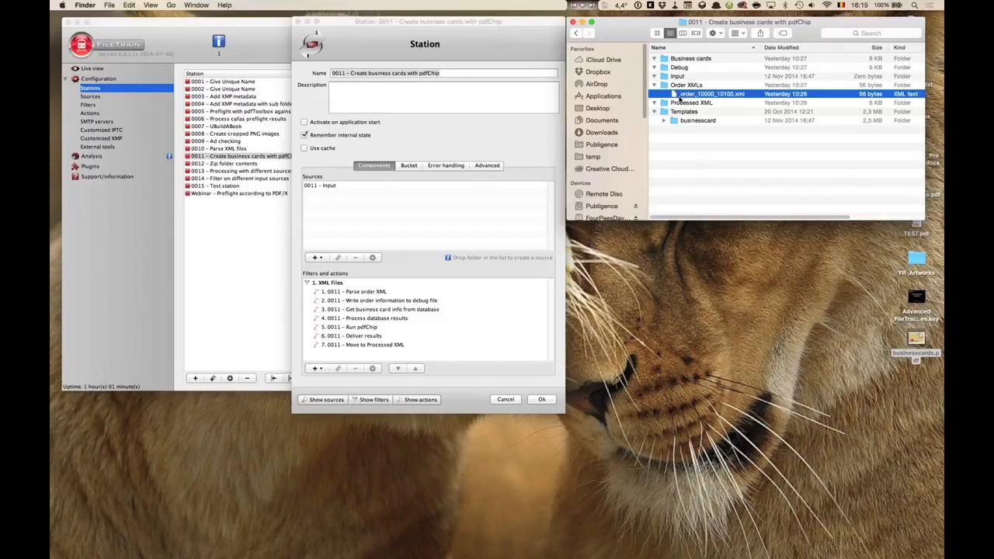
{"action": "key", "text": "space"}
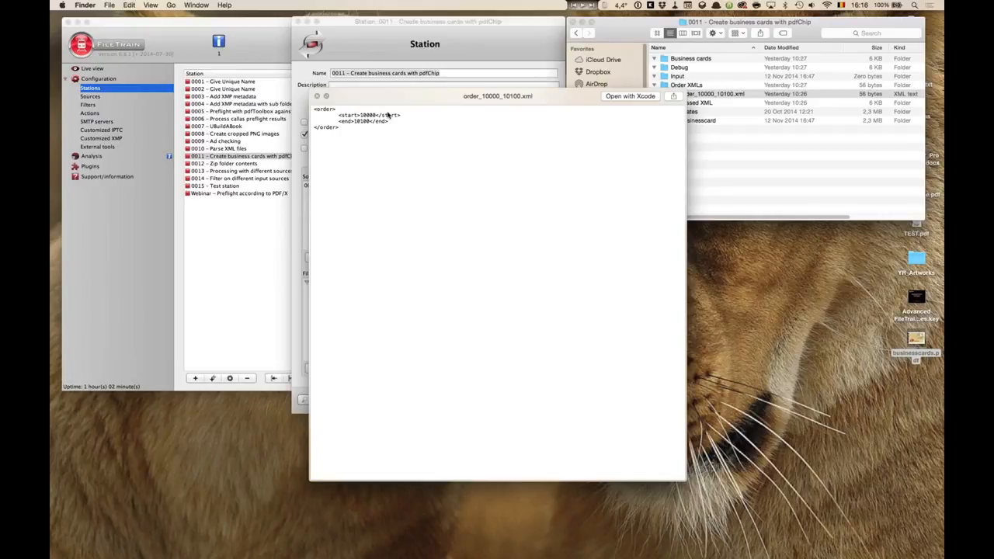
{"action": "key", "text": "space"}
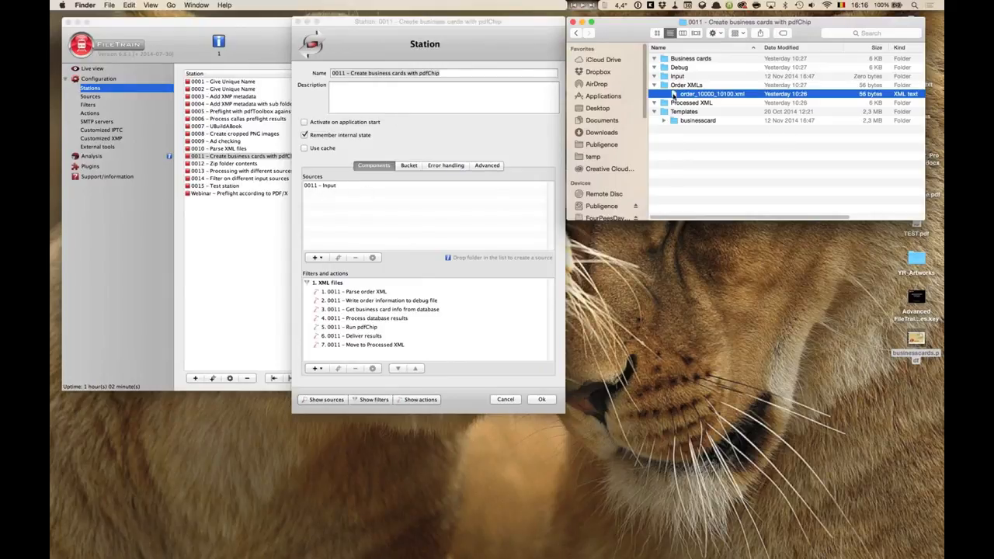
{"action": "left_click_drag", "start_coordinate": [688, 97], "coordinate": [683, 77]}
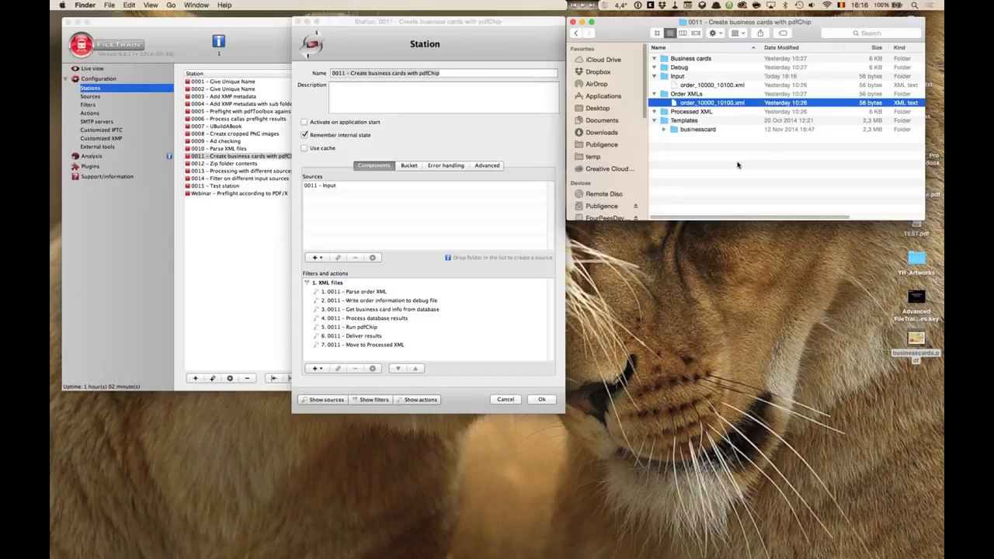
Open the '0011 – Parse order XML' action of station 0011 to examine its bucket keys and XPath values.
{"action": "left_click", "coordinate": [328, 189]}
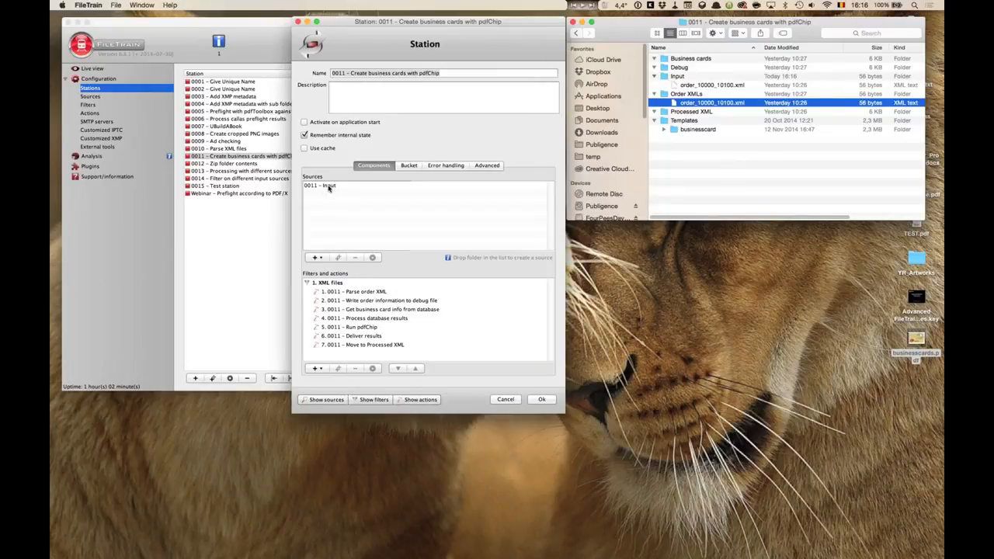
{"action": "left_click", "coordinate": [361, 294]}
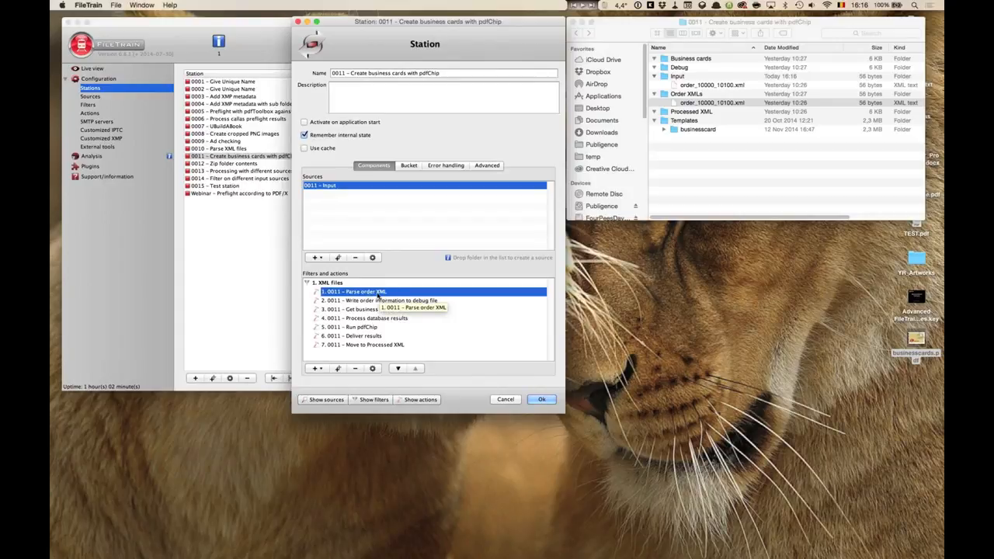
{"action": "double_click", "coordinate": [355, 293]}
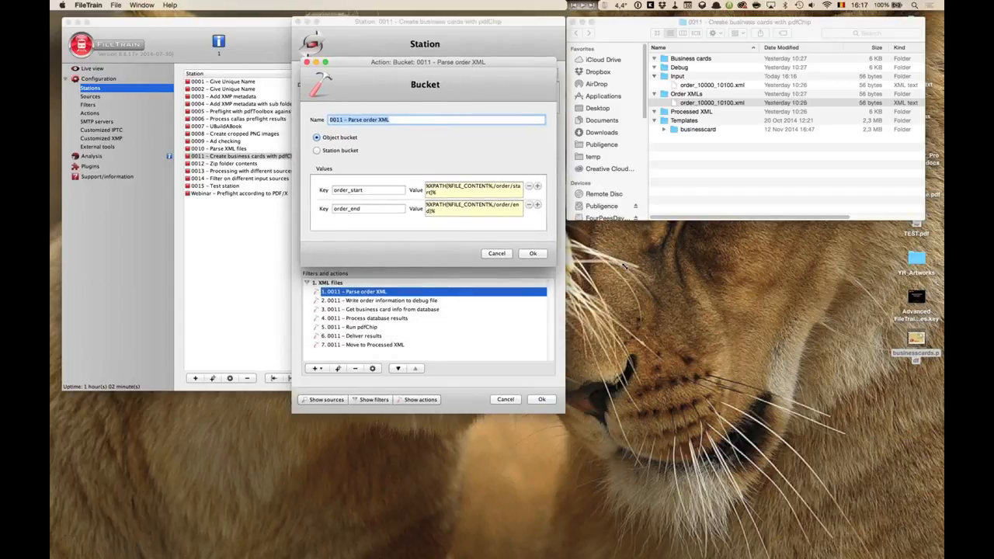
{"action": "left_click_drag", "start_coordinate": [559, 66], "coordinate": [520, 116]}
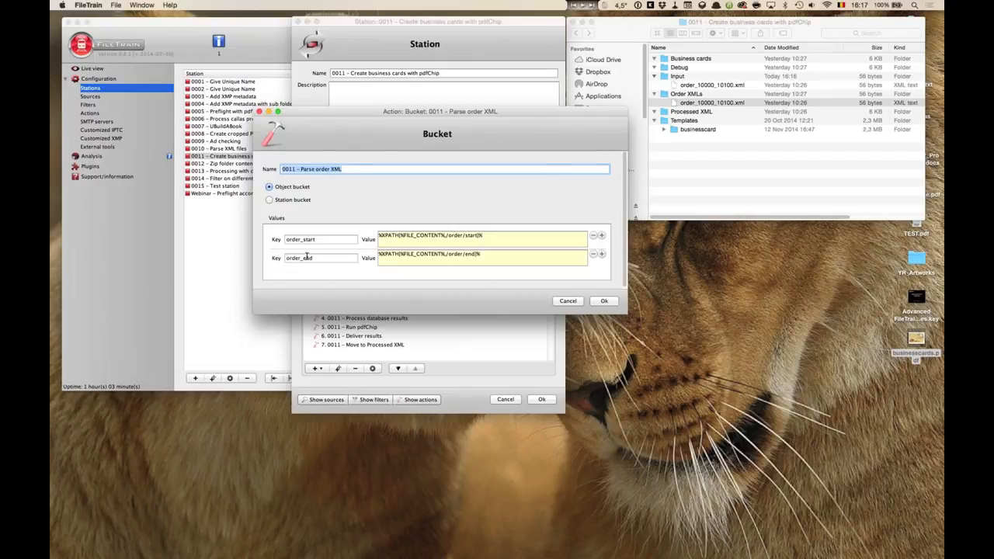
Examine the XPath expression in the order_start value of the '0011 – Parse order XML' bucket.
{"action": "left_click", "coordinate": [322, 239]}
{"action": "mouse_move", "coordinate": [273, 238]}
{"action": "left_mouse_down"}
{"action": "mouse_move", "coordinate": [284, 258]}
{"action": "mouse_move", "coordinate": [274, 258]}
{"action": "left_mouse_up"}
{"action": "left_click_drag", "start_coordinate": [492, 236], "coordinate": [360, 232]}
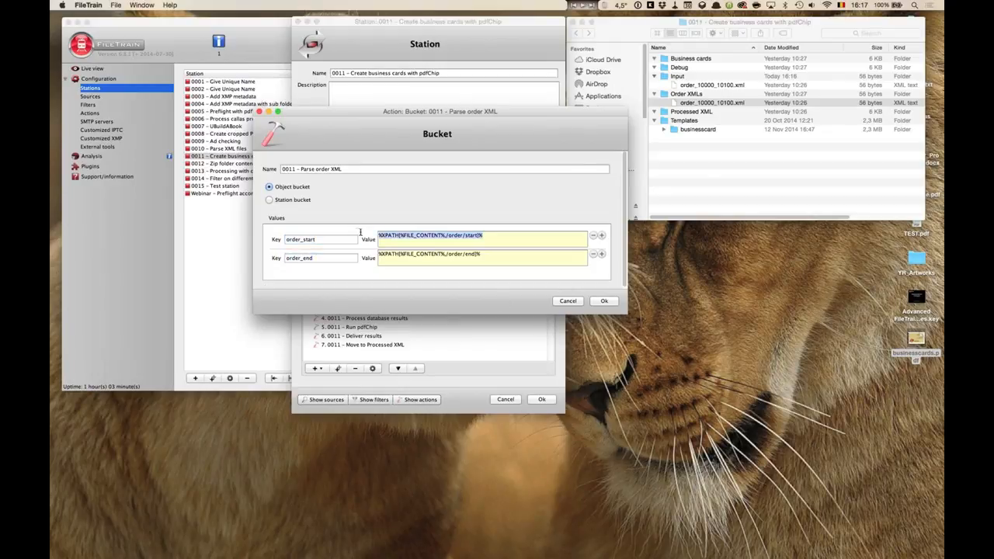
{"action": "left_click", "coordinate": [499, 232]}
{"action": "left_click_drag", "start_coordinate": [401, 235], "coordinate": [446, 236]}
Preview order_10000_10100.xml and compare its elements with the %FILE_CONTENT% and /order/start parts of the bucket value.
{"action": "left_click", "coordinate": [711, 104]}
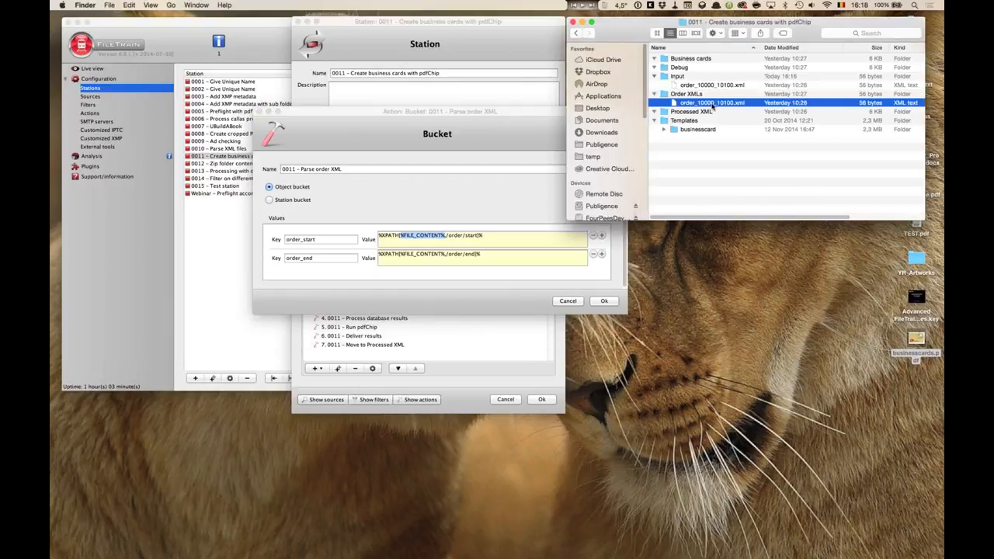
{"action": "key", "text": "space"}
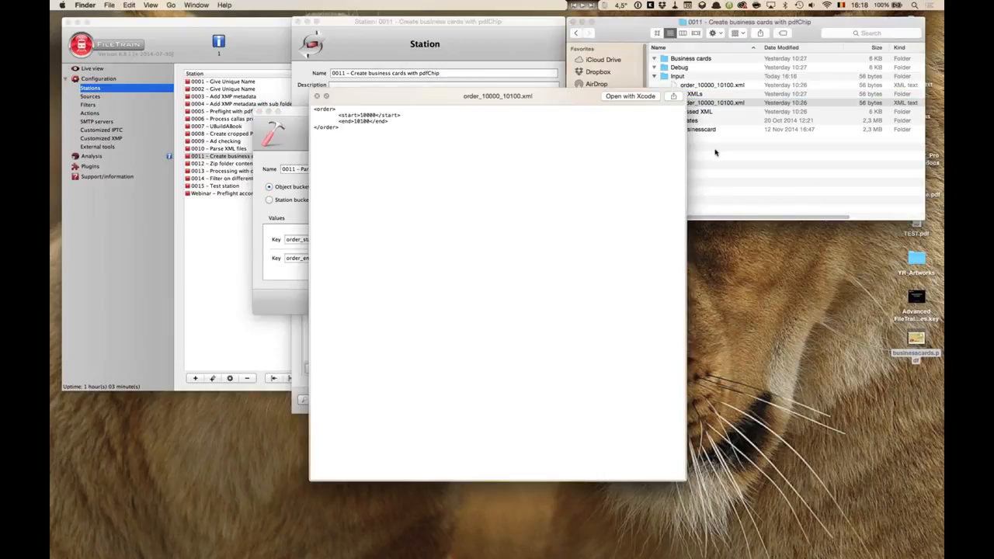
{"action": "key", "text": "space"}
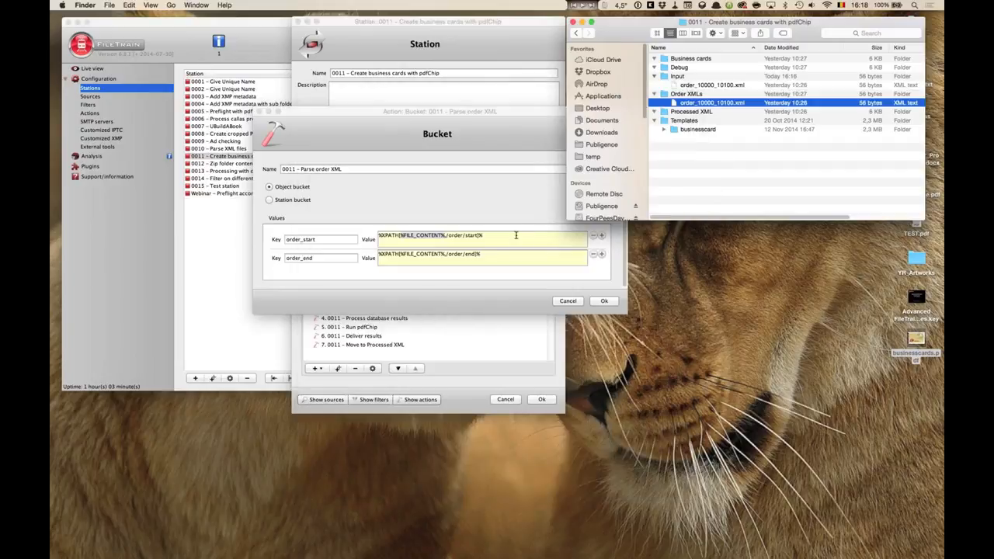
{"action": "left_click", "coordinate": [378, 236]}
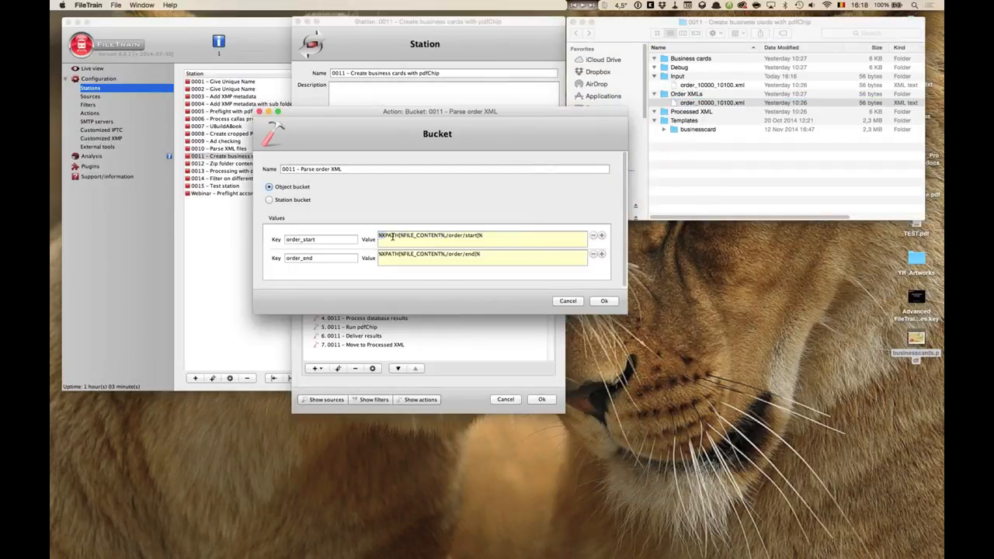
{"action": "left_click_drag", "start_coordinate": [399, 236], "coordinate": [378, 237]}
{"action": "left_click", "coordinate": [402, 236]}
{"action": "left_click_drag", "start_coordinate": [402, 236], "coordinate": [443, 236]}
{"action": "left_click", "coordinate": [447, 236]}
{"action": "left_click_drag", "start_coordinate": [447, 236], "coordinate": [479, 237]}
Switch to the presentation and open the 'XPath instructions' slide.
{"action": "key", "text": "super+Tab"}
{"action": "key", "text": "super+Tab"}
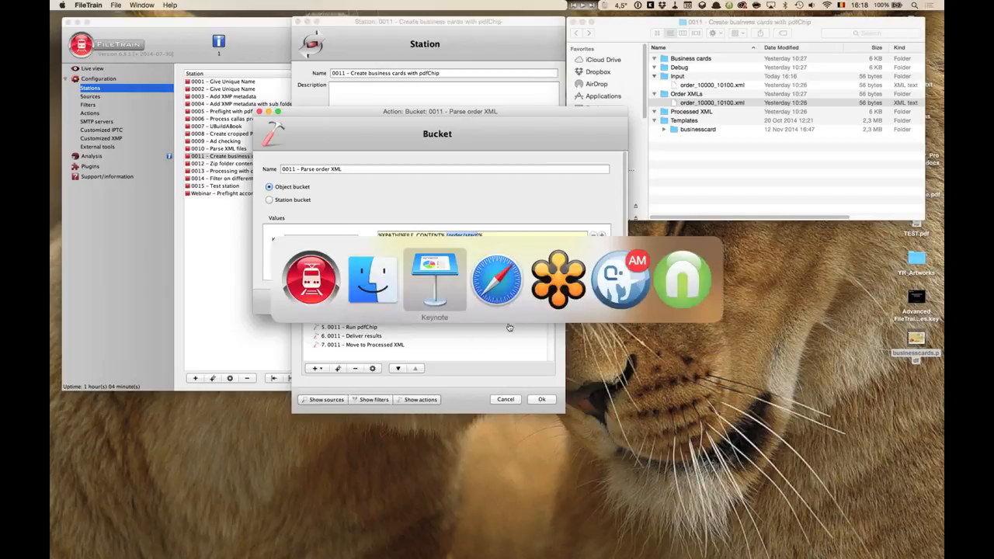
{"action": "key", "text": "super+Tab"}
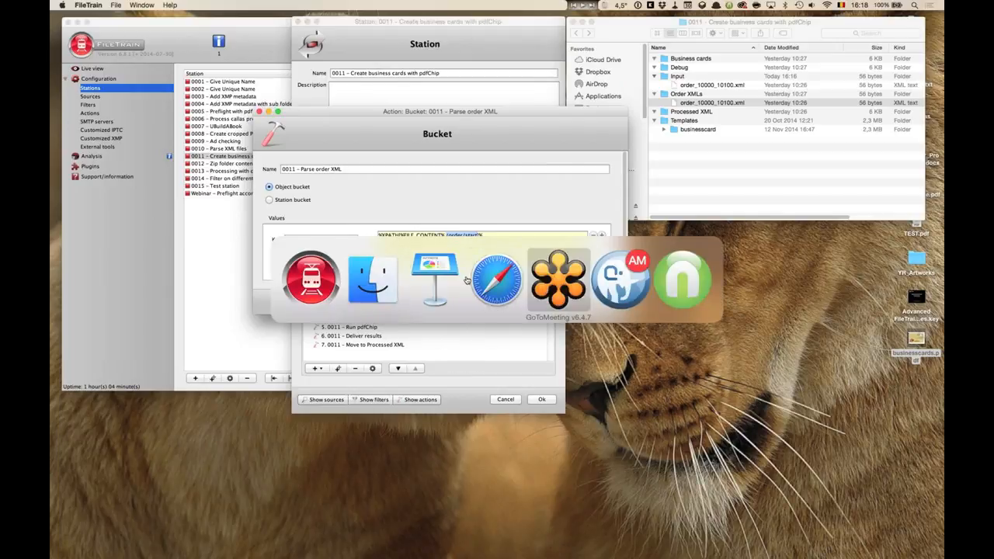
{"action": "left_click", "coordinate": [450, 277]}
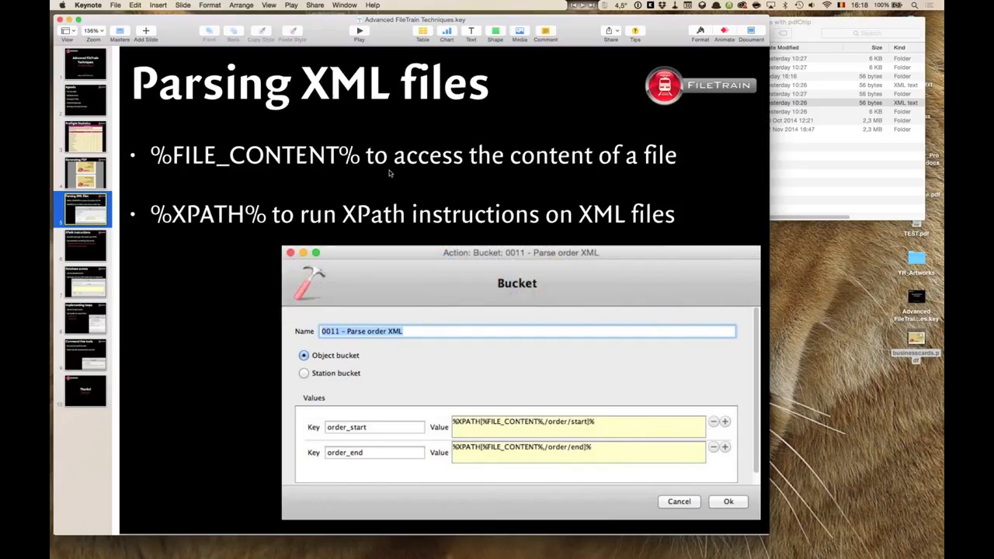
{"action": "left_click", "coordinate": [98, 245]}
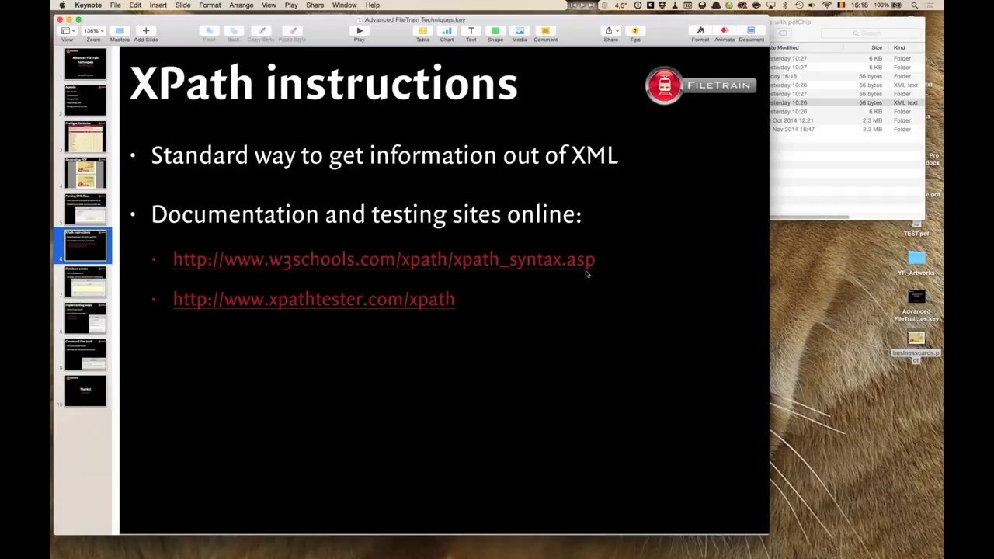
Copy the xpathtester.com/xpath link from the slide and open it in a new browser tab.
{"action": "left_click", "coordinate": [481, 306]}
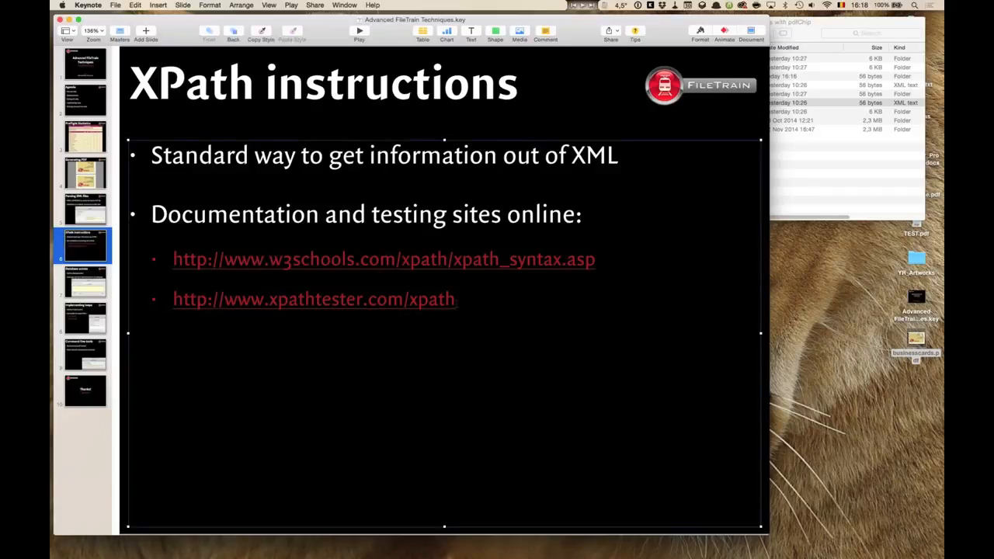
{"action": "triple_click", "coordinate": [462, 304]}
{"action": "key", "text": "super+c"}
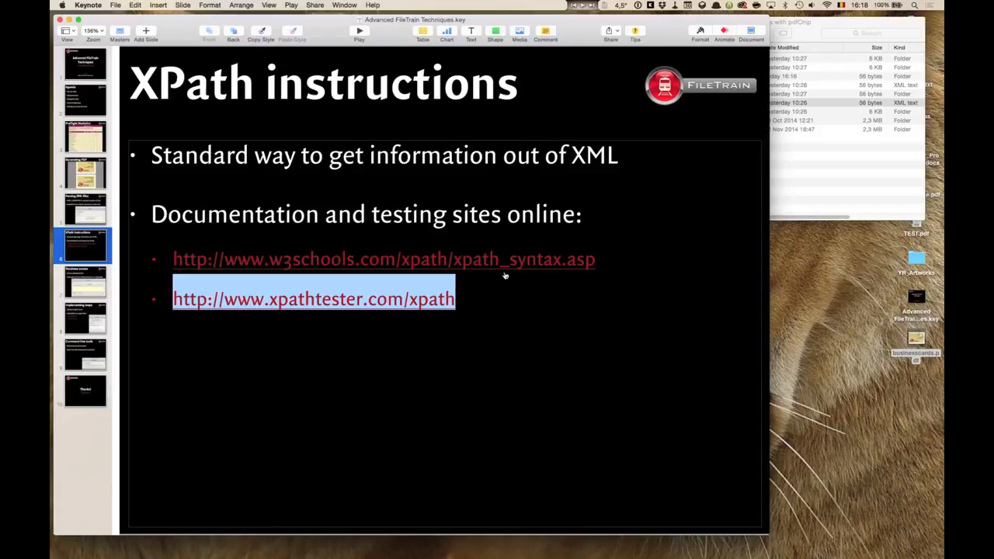
{"action": "left_click", "coordinate": [504, 283]}
{"action": "key", "text": "super+Tab"}
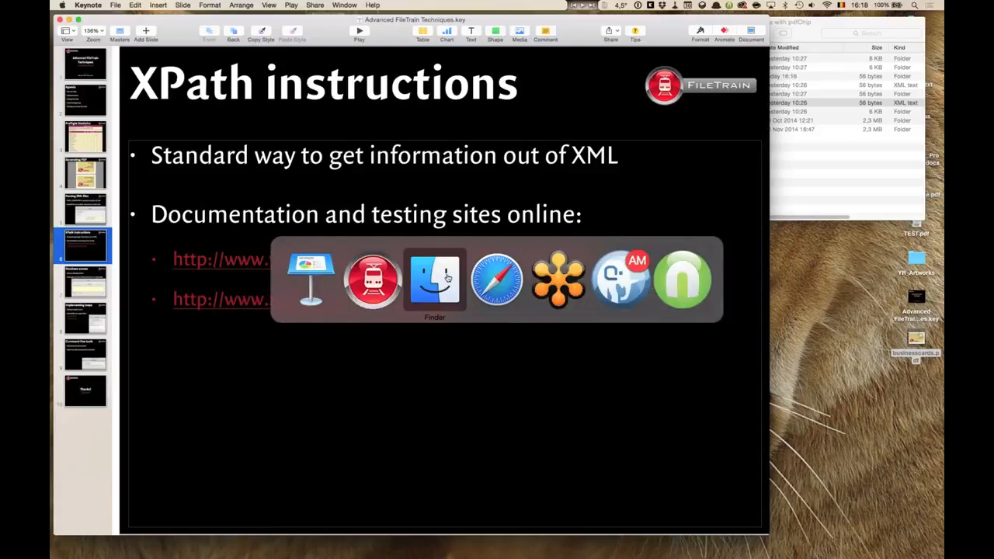
{"action": "left_click", "coordinate": [496, 280]}
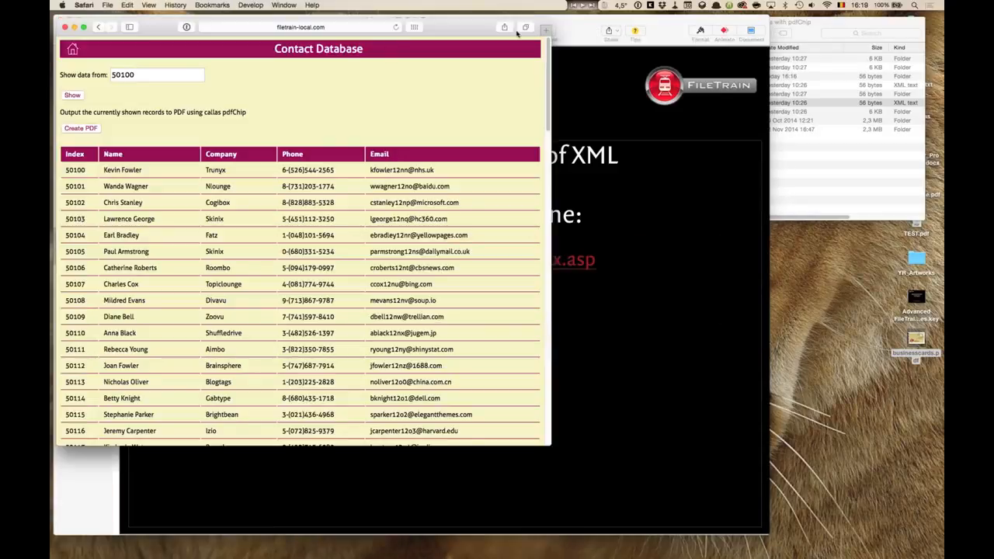
{"action": "key", "text": "super+t"}
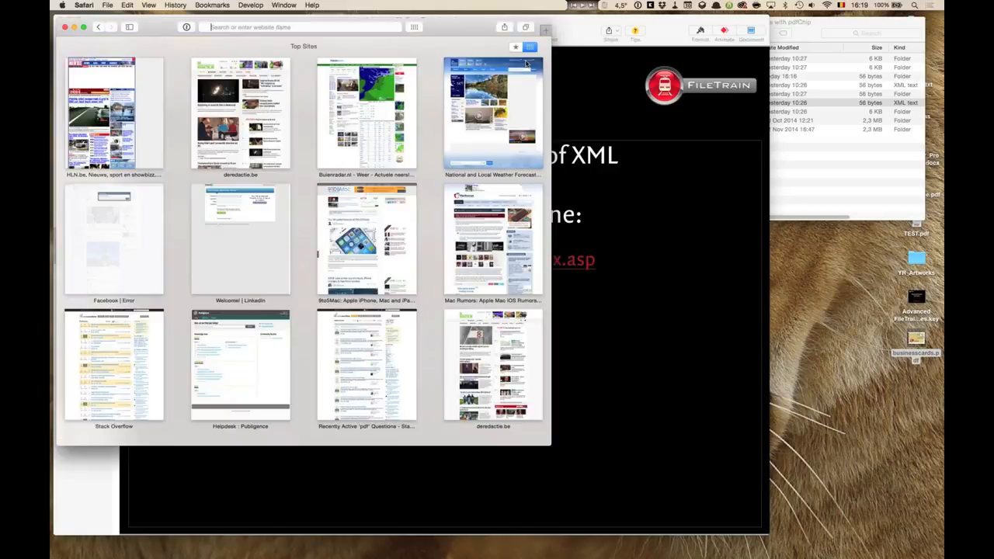
{"action": "key", "text": "super+v"}
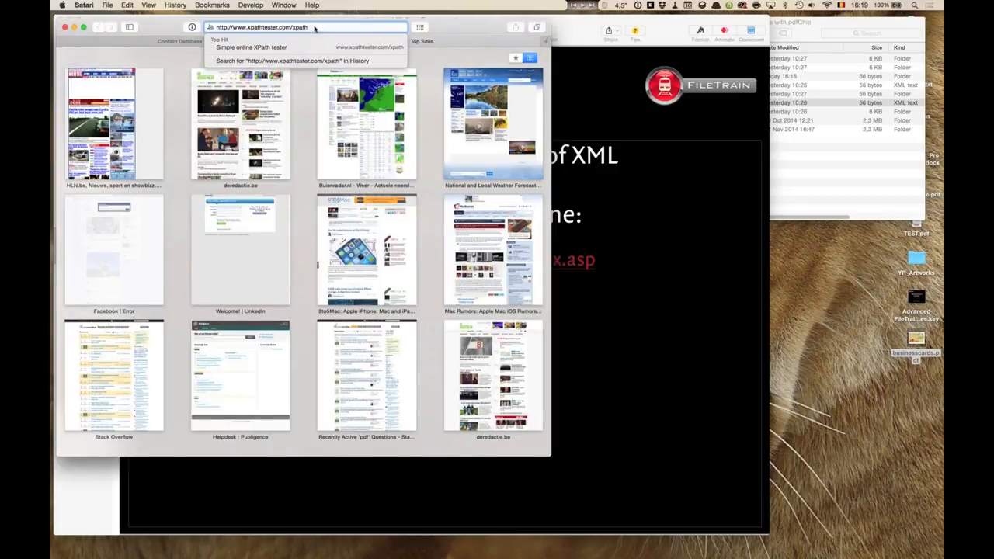
{"action": "key", "text": "Return"}
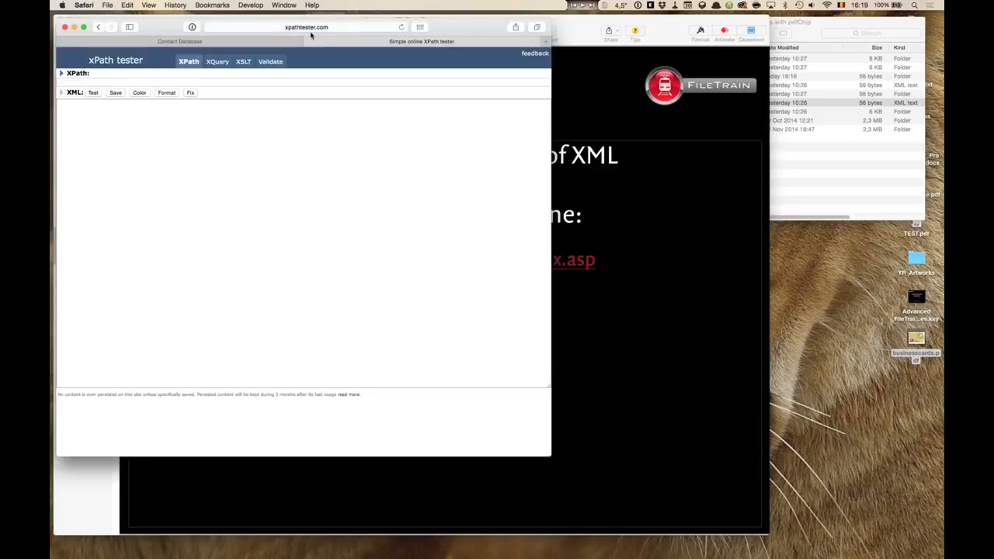
{"action": "left_click_drag", "start_coordinate": [460, 27], "coordinate": [724, 141]}
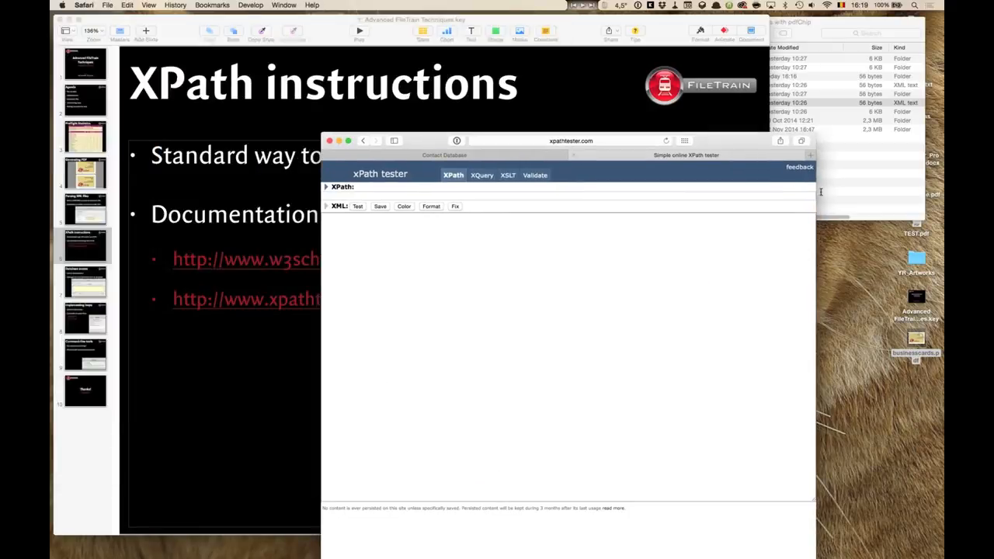
Open the Input folder's order_10000_10100.xml in Xcode and paste its content into the tester's XML field.
{"action": "left_click", "coordinate": [833, 149]}
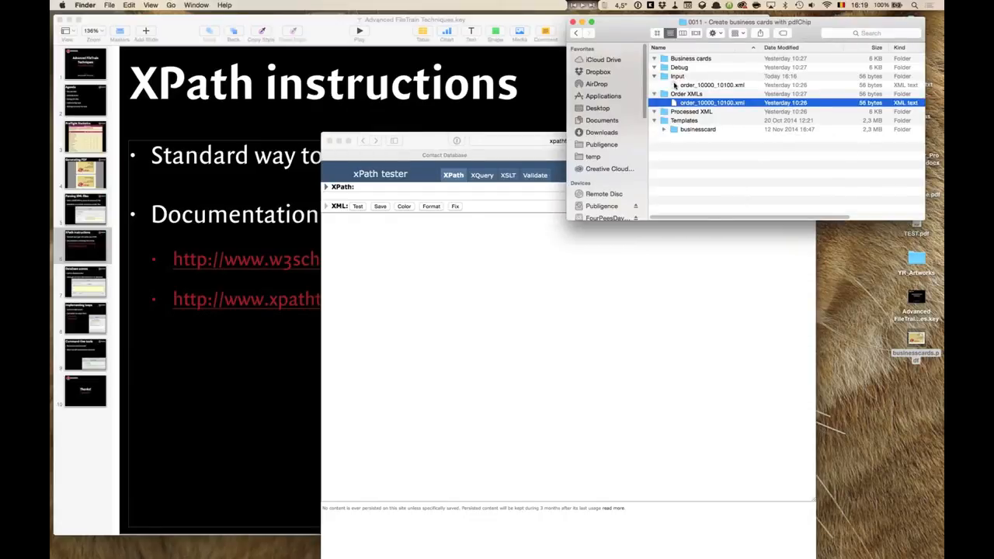
{"action": "left_click", "coordinate": [673, 85]}
{"action": "double_click", "coordinate": [673, 85]}
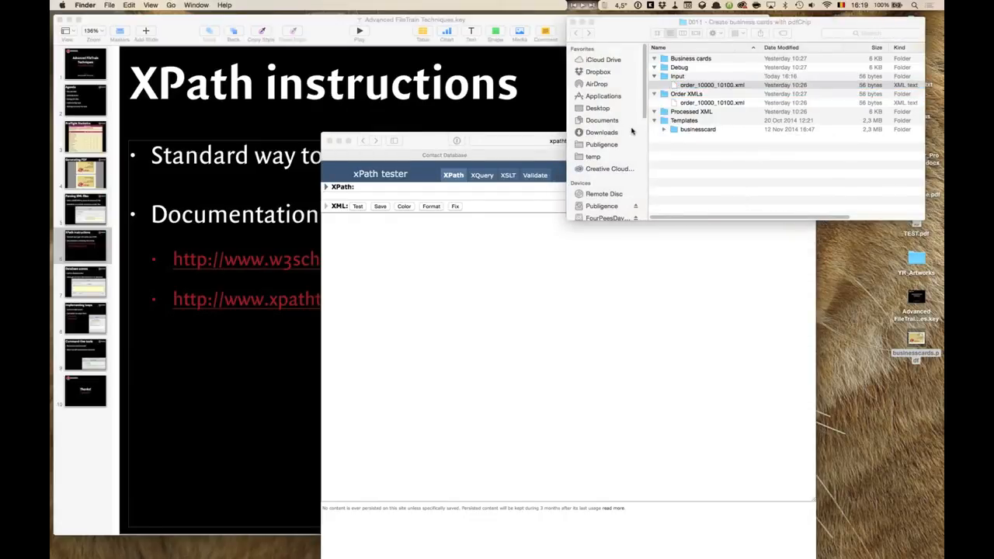
{"action": "key", "text": "super+a"}
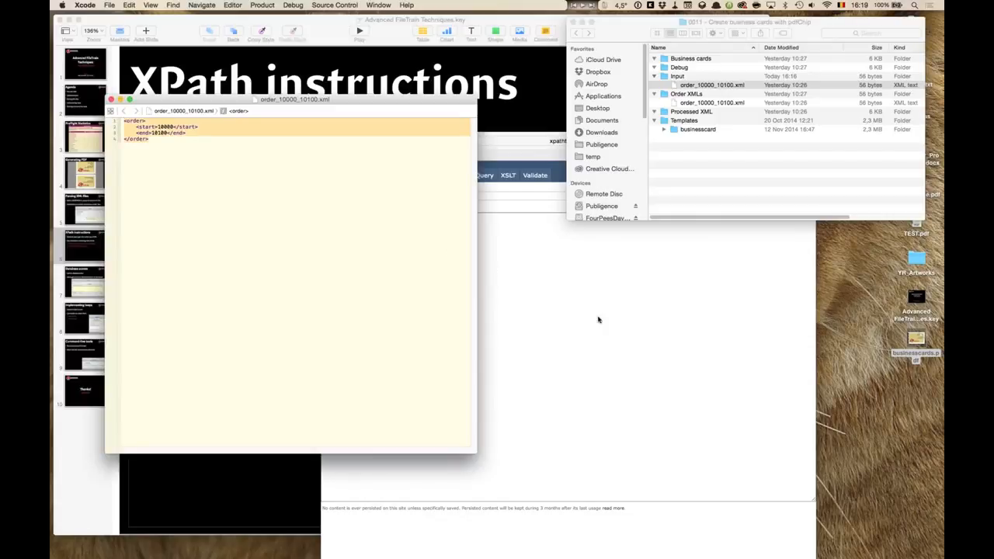
{"action": "key", "text": "super+Tab"}
{"action": "left_click", "coordinate": [497, 276]}
{"action": "key", "text": "super+v"}
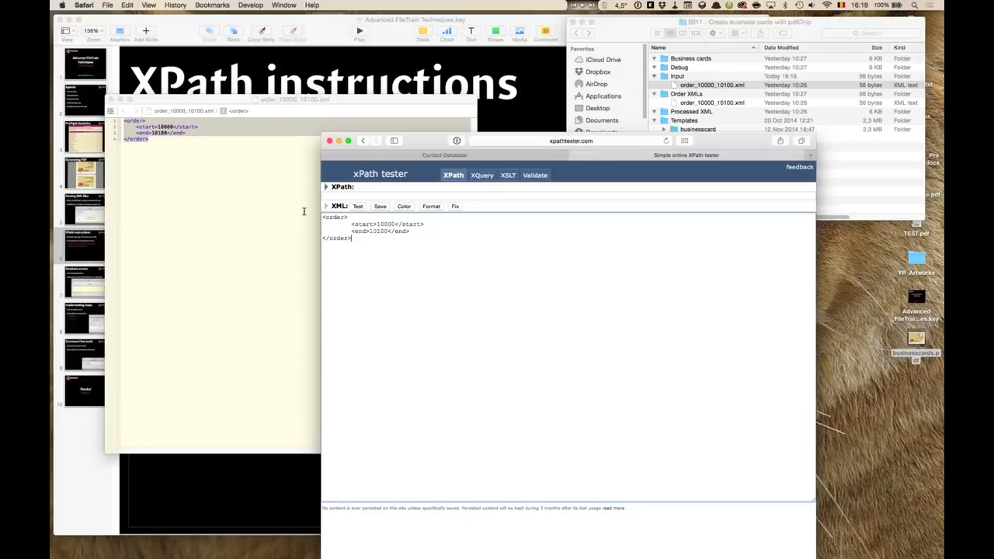
Test the XPath expression /order/start against the pasted order XML.
{"action": "left_click", "coordinate": [118, 110]}
{"action": "left_click", "coordinate": [111, 101]}
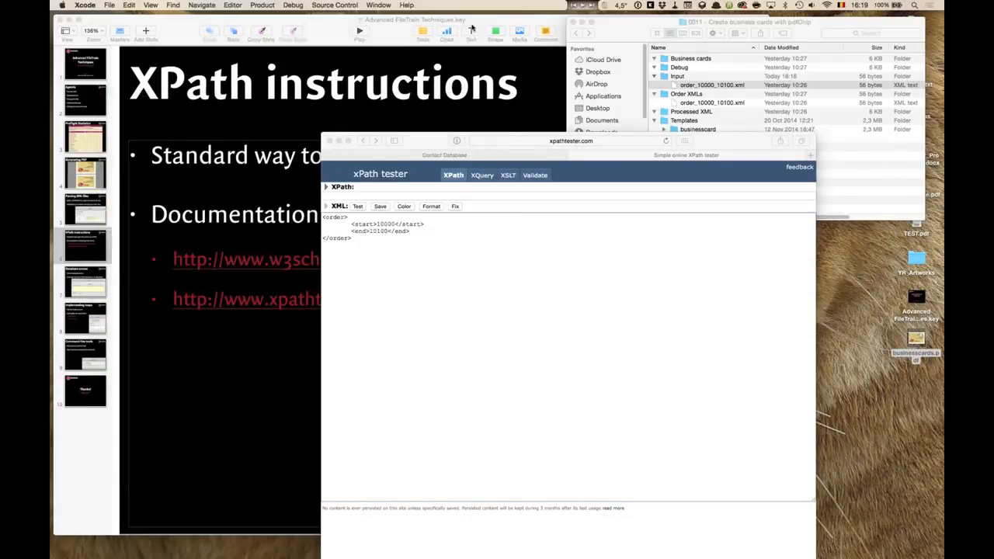
{"action": "left_click", "coordinate": [469, 197]}
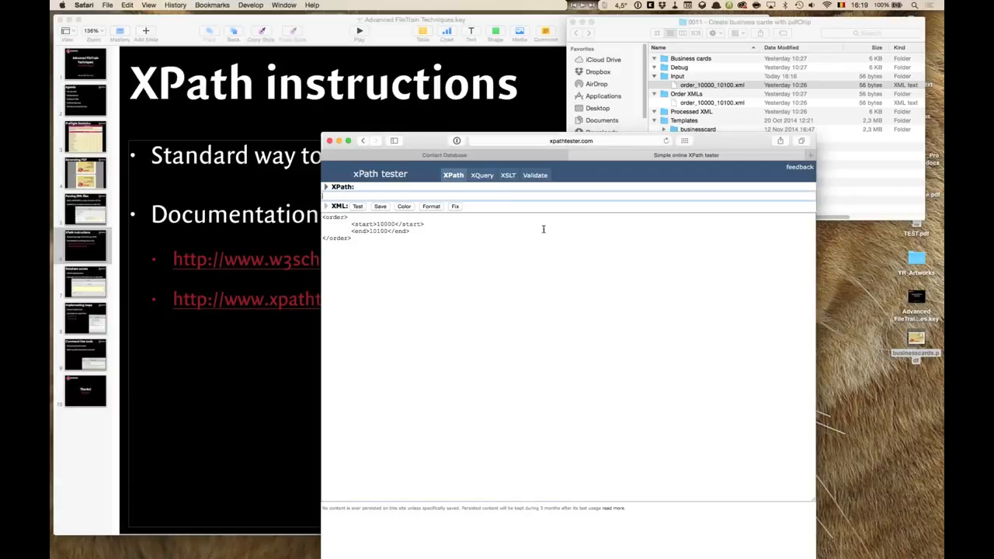
{"action": "type", "text": "/"}
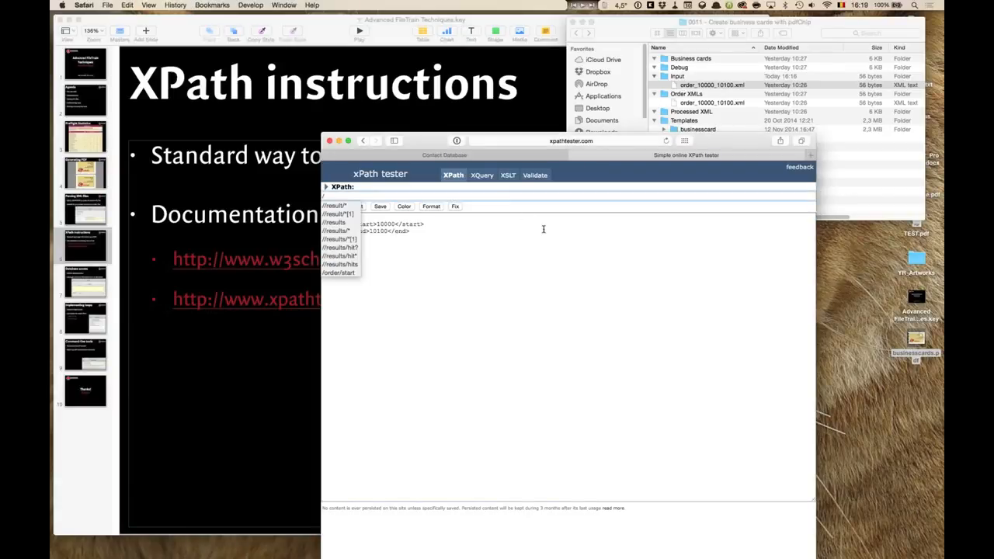
{"action": "type", "text": "order/star"}
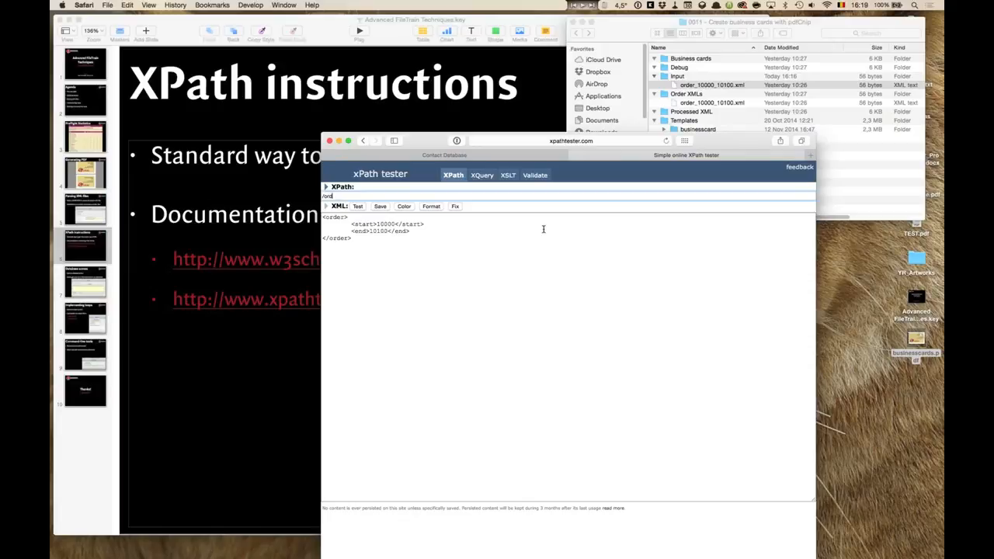
{"action": "type", "text": "t"}
{"action": "key", "text": "Return"}
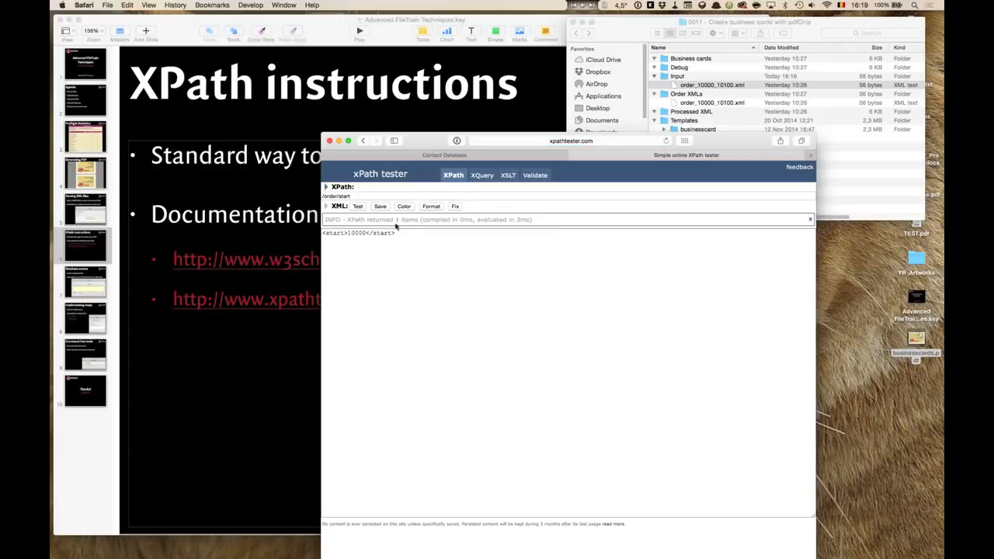
Return to the bucket dialog and examine the /order/start part of the order_start value.
{"action": "left_click_drag", "start_coordinate": [396, 232], "coordinate": [323, 233]}
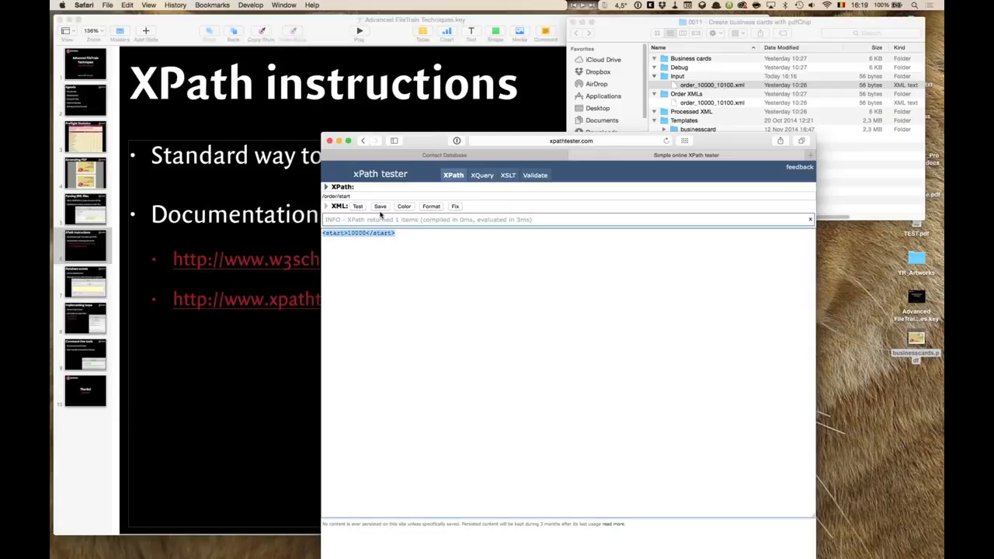
{"action": "key", "text": "super+h"}
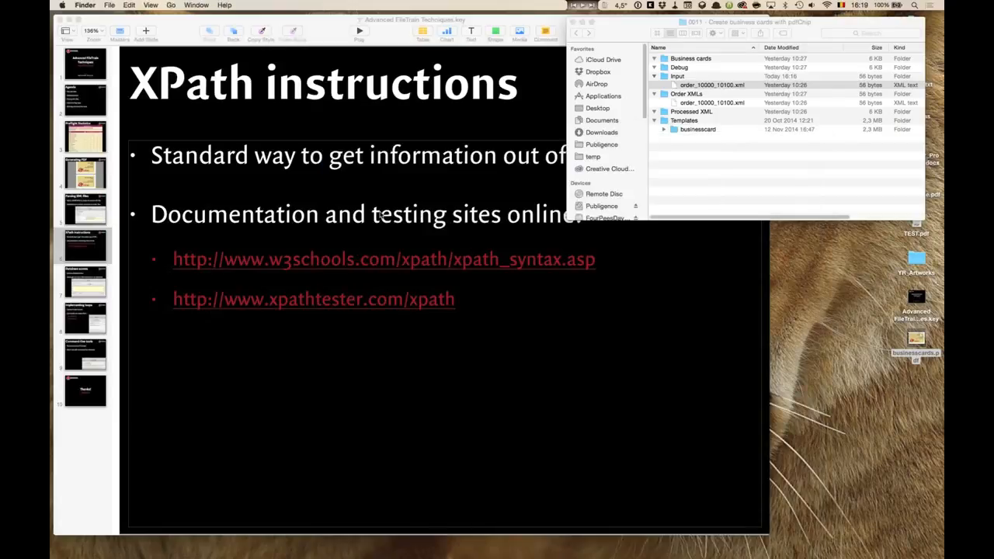
{"action": "key", "text": "super+Tab"}
{"action": "key", "text": "super+Tab"}
{"action": "key", "text": "super+Tab"}
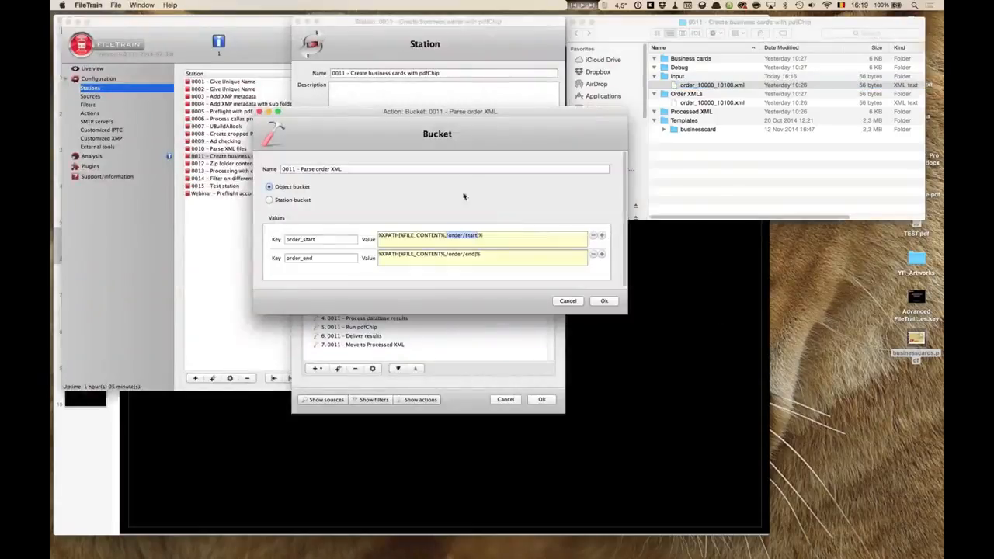
{"action": "left_click", "coordinate": [477, 235]}
{"action": "mouse_move", "coordinate": [479, 236]}
{"action": "left_mouse_down"}
{"action": "mouse_move", "coordinate": [453, 235]}
{"action": "mouse_move", "coordinate": [465, 236]}
{"action": "left_mouse_up"}
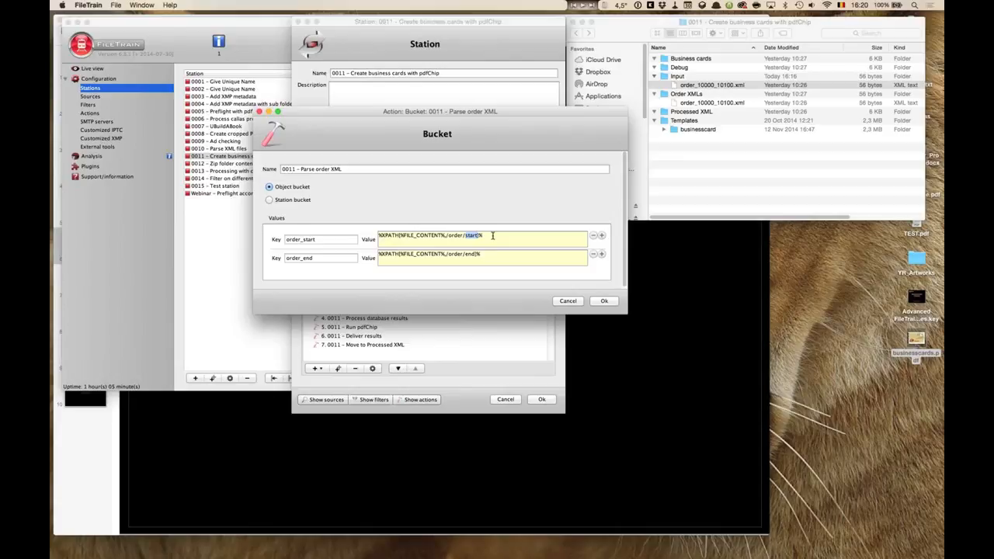
Preview the Input folder's order XML again and examine both bucket XPath values against it.
{"action": "left_click", "coordinate": [721, 104]}
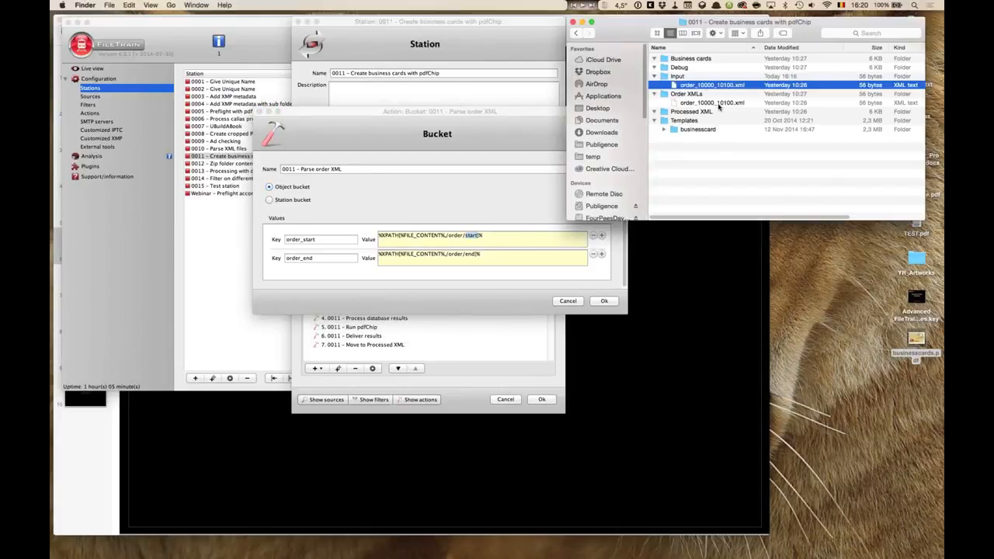
{"action": "key", "text": "space"}
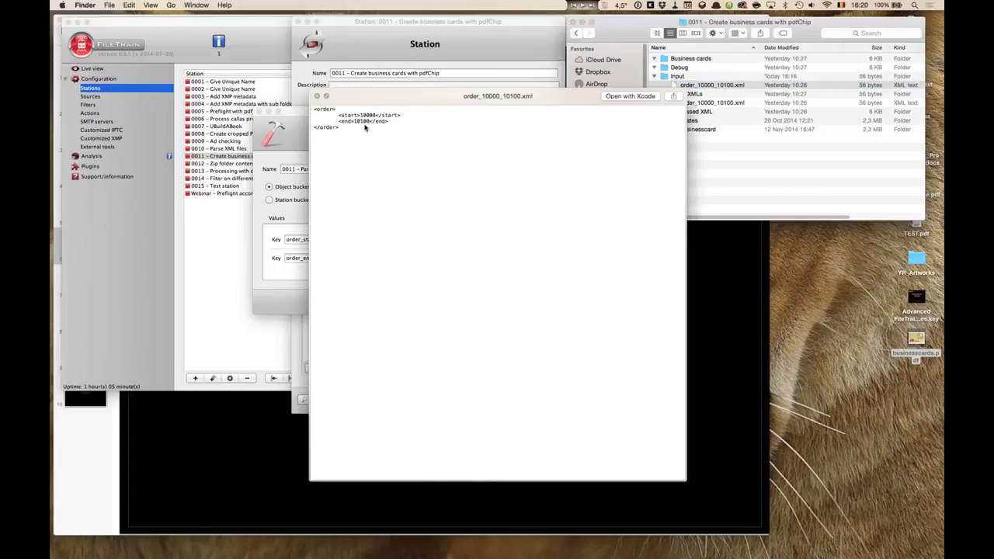
{"action": "key", "text": "space"}
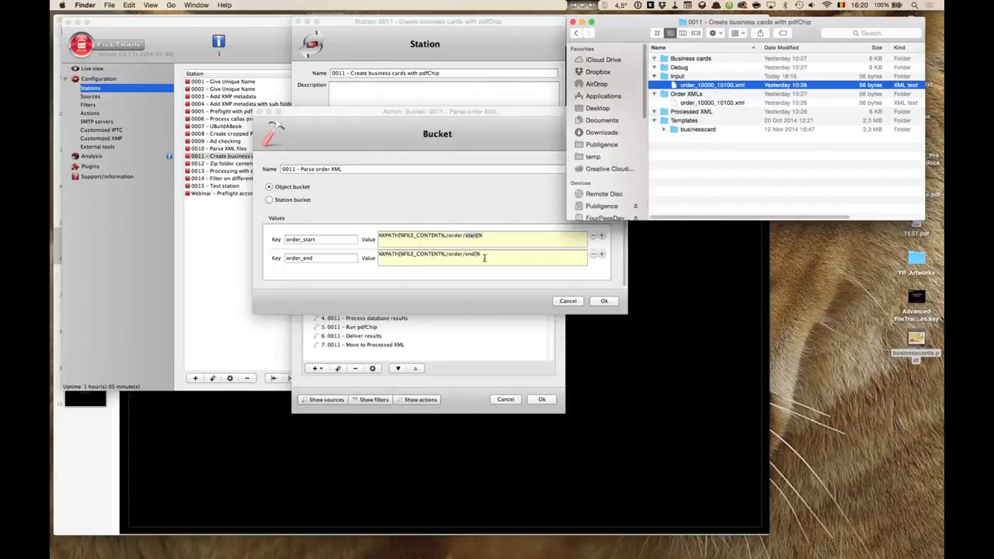
{"action": "left_click", "coordinate": [483, 254]}
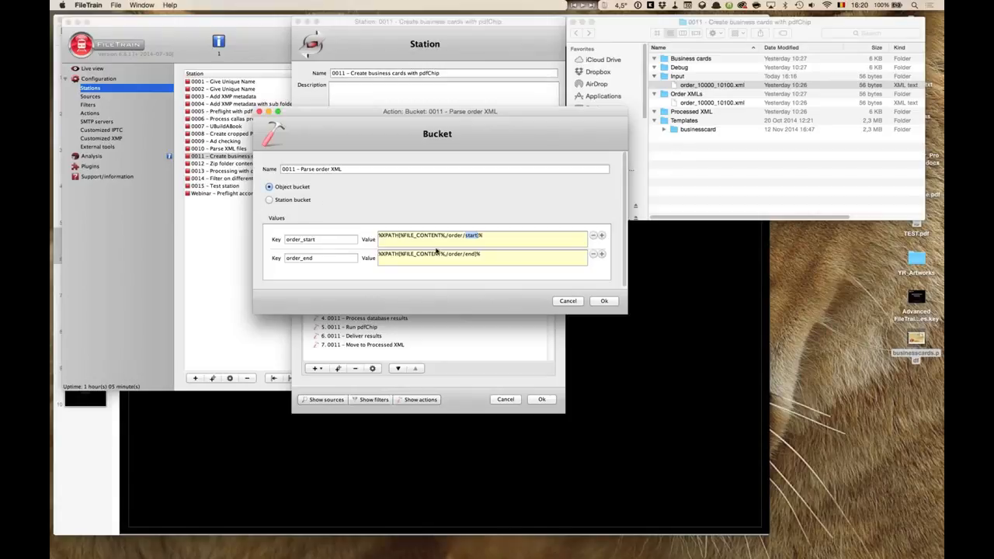
{"action": "left_click", "coordinate": [502, 236]}
{"action": "left_click_drag", "start_coordinate": [502, 237], "coordinate": [330, 242]}
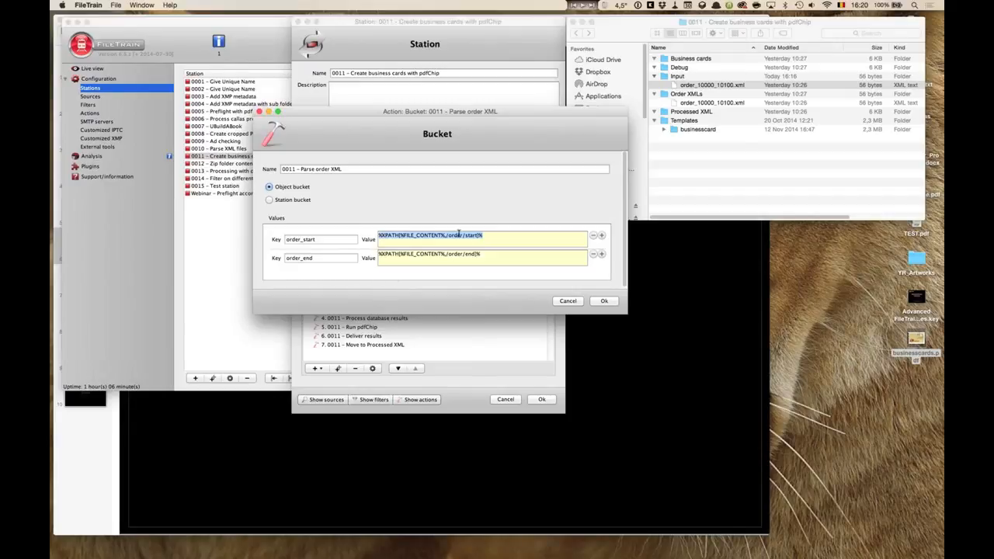
Examine the order_end bucket value and the Start and End bucket variables of the debug-file text action.
{"action": "left_click_drag", "start_coordinate": [479, 254], "coordinate": [382, 259]}
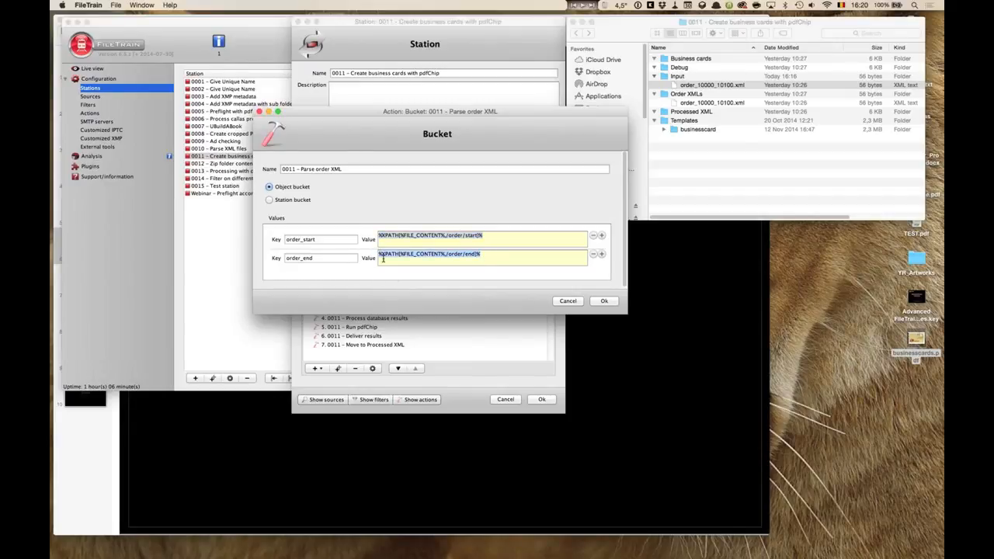
{"action": "left_click", "coordinate": [575, 302]}
{"action": "double_click", "coordinate": [363, 311]}
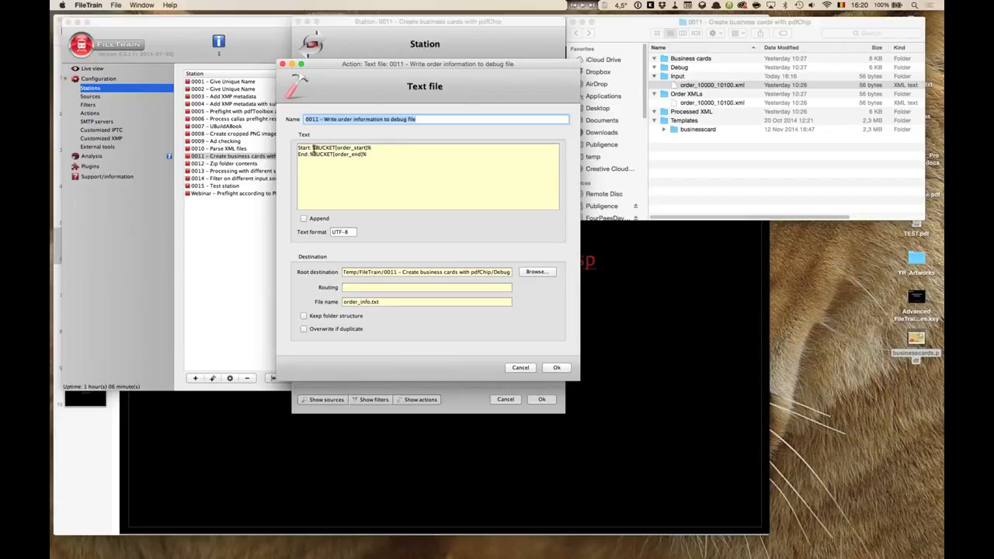
{"action": "left_click_drag", "start_coordinate": [312, 147], "coordinate": [380, 155]}
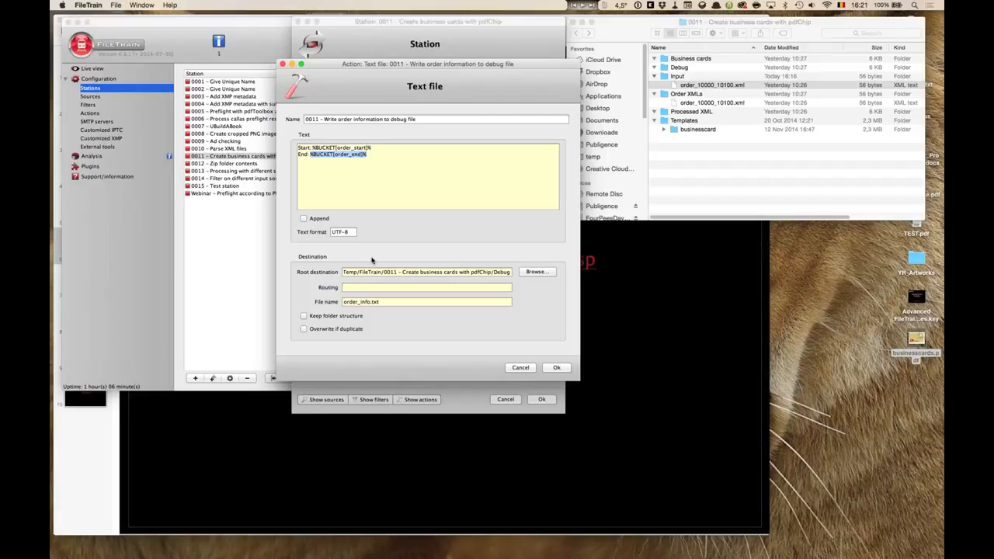
{"action": "key", "text": "Escape"}
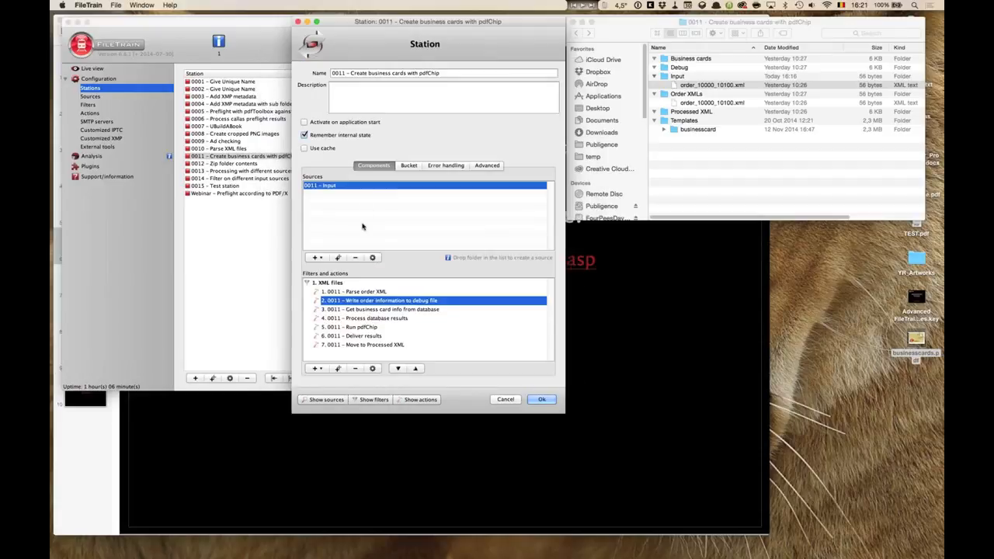
Open the 0006 – Process callas preflight results station for inspection and enlarge its dialog.
{"action": "left_click", "coordinate": [432, 310]}
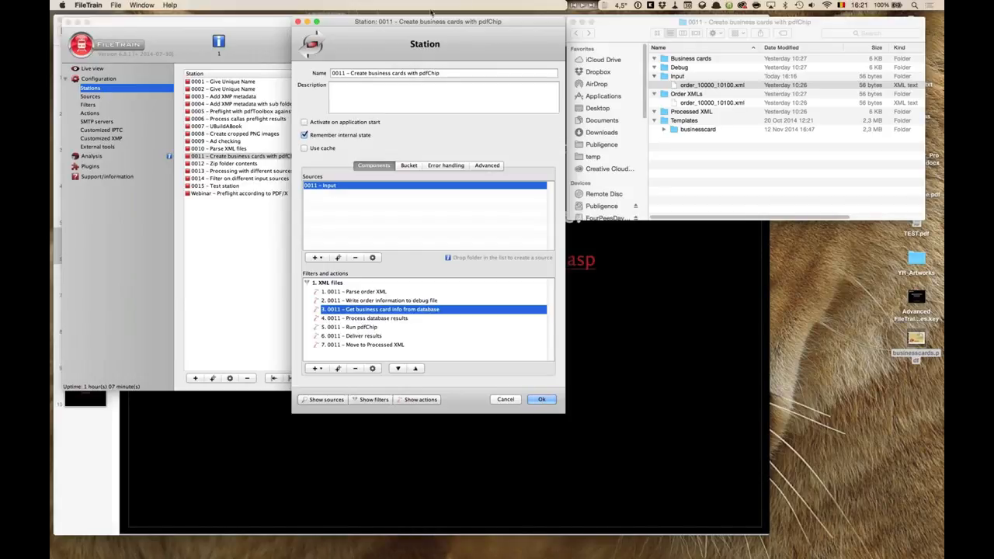
{"action": "left_click", "coordinate": [297, 21]}
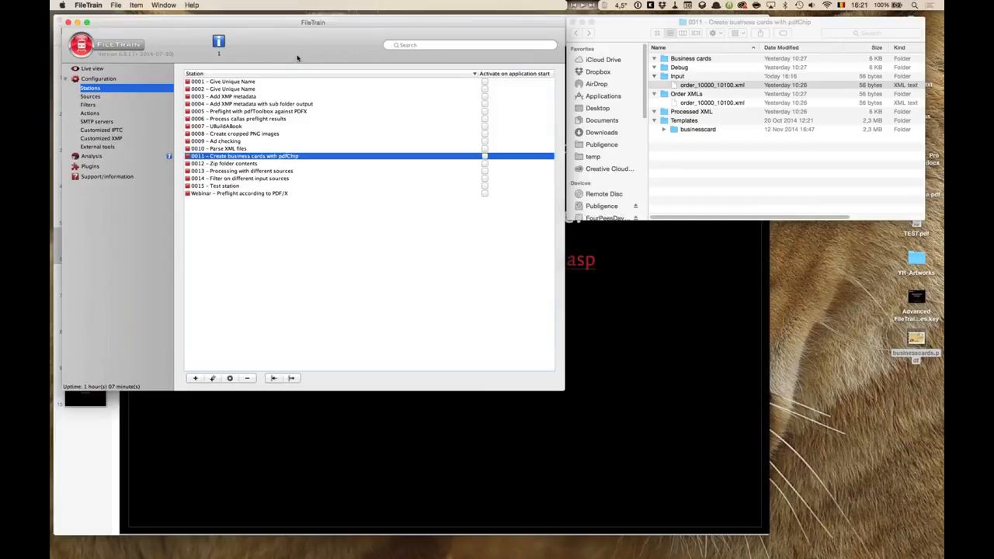
{"action": "left_click", "coordinate": [324, 142]}
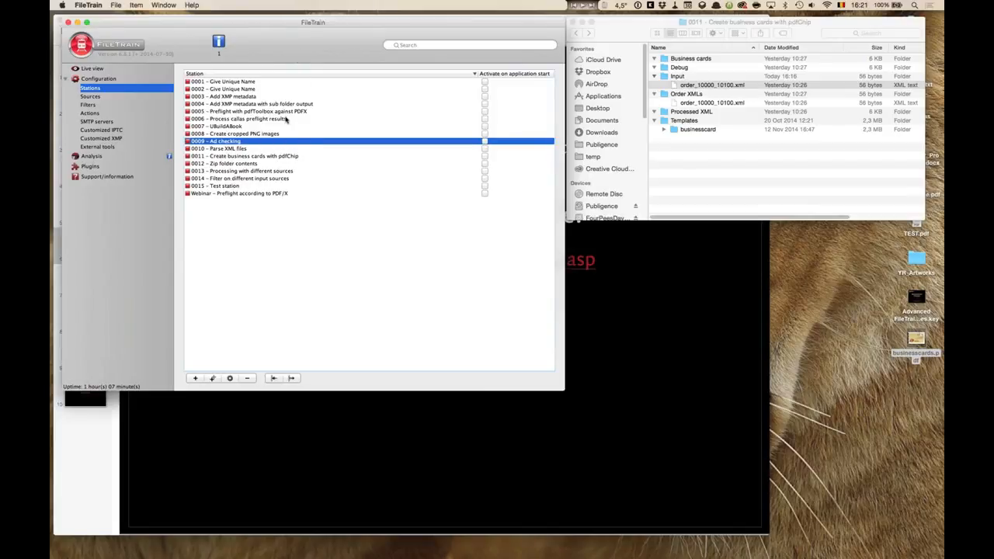
{"action": "mouse_move", "coordinate": [265, 117]}
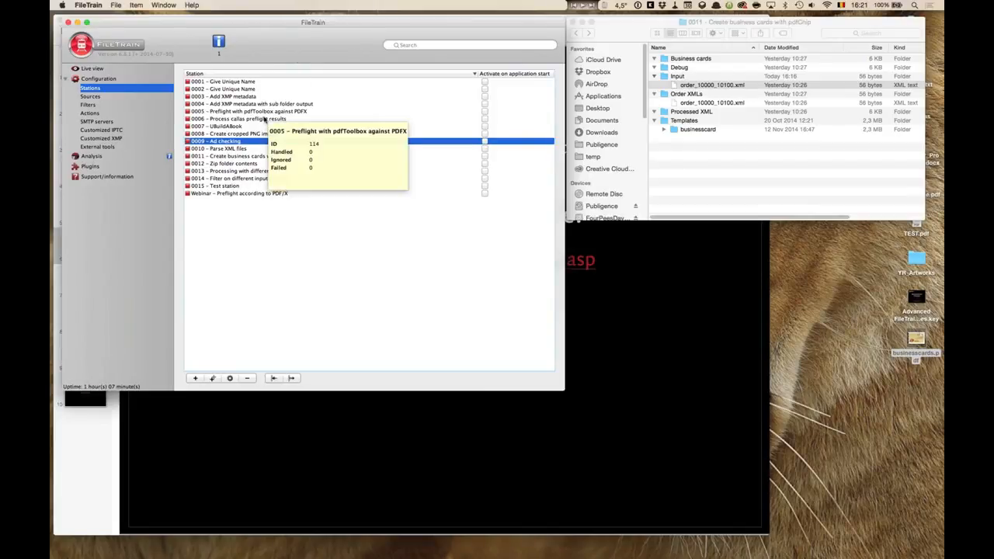
{"action": "double_click", "coordinate": [264, 119]}
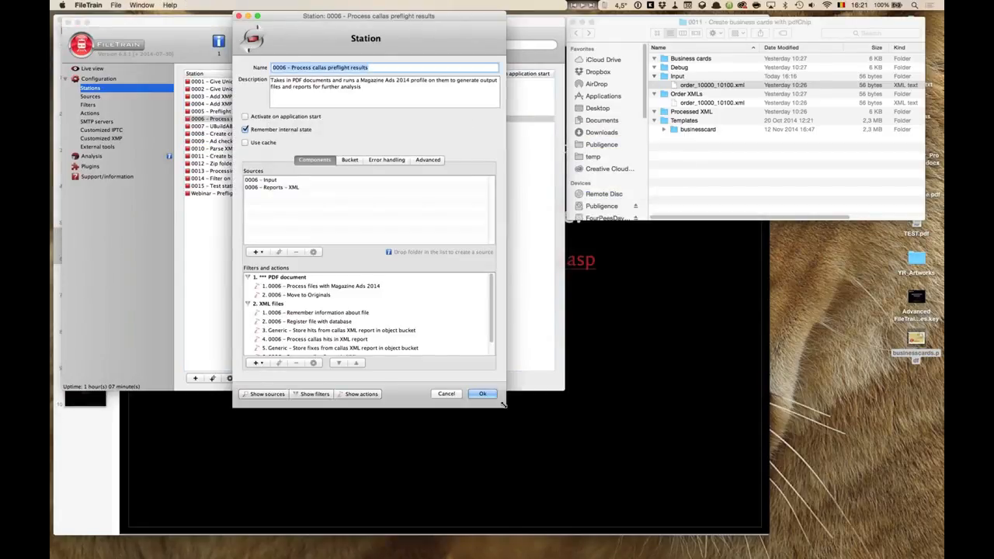
{"action": "left_click_drag", "start_coordinate": [503, 406], "coordinate": [533, 536]}
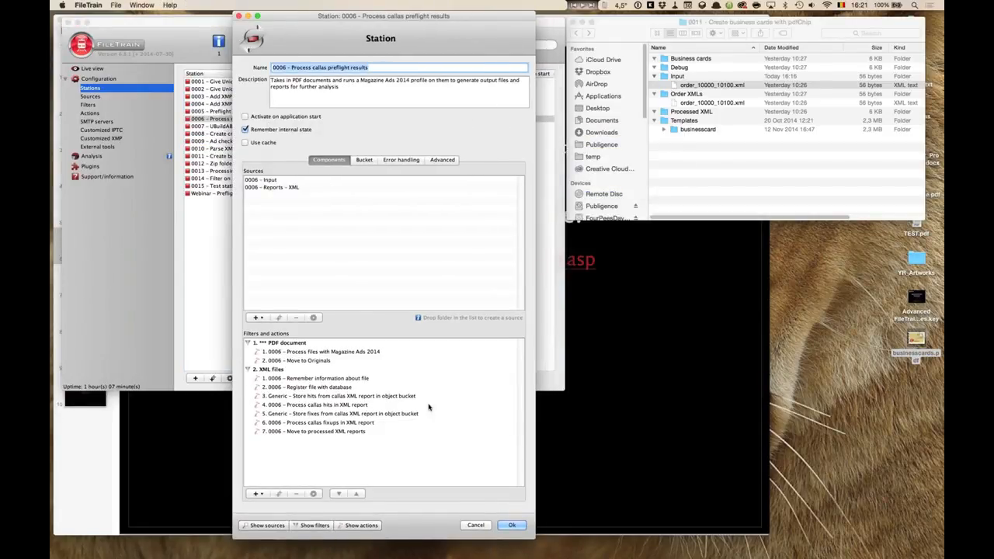
Examine the station's Input and Reports – XML sources and its PDF document filter group actions.
{"action": "left_click", "coordinate": [277, 180]}
{"action": "key", "text": "Down"}
{"action": "left_click", "coordinate": [276, 181]}
{"action": "left_click", "coordinate": [276, 187]}
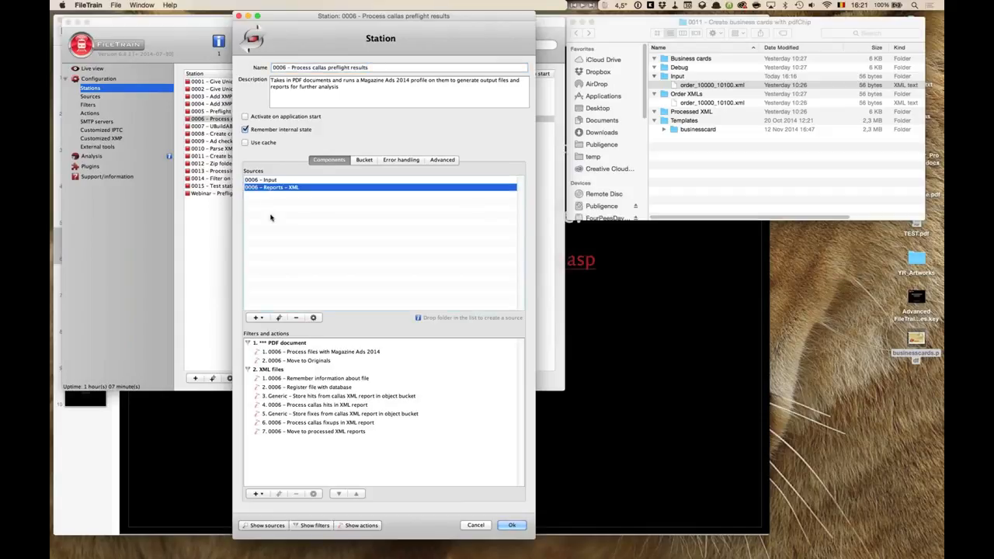
{"action": "left_click", "coordinate": [273, 180]}
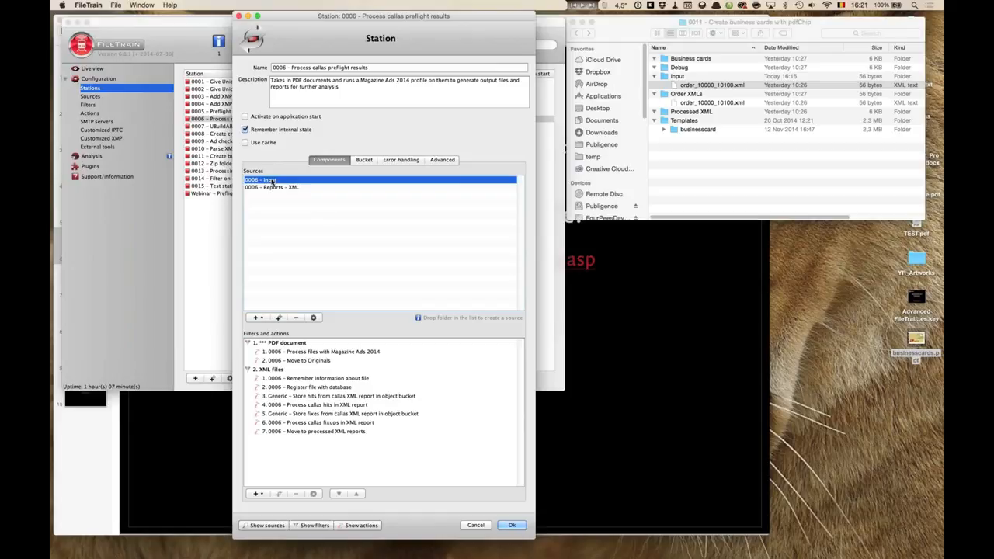
{"action": "left_click", "coordinate": [273, 187]}
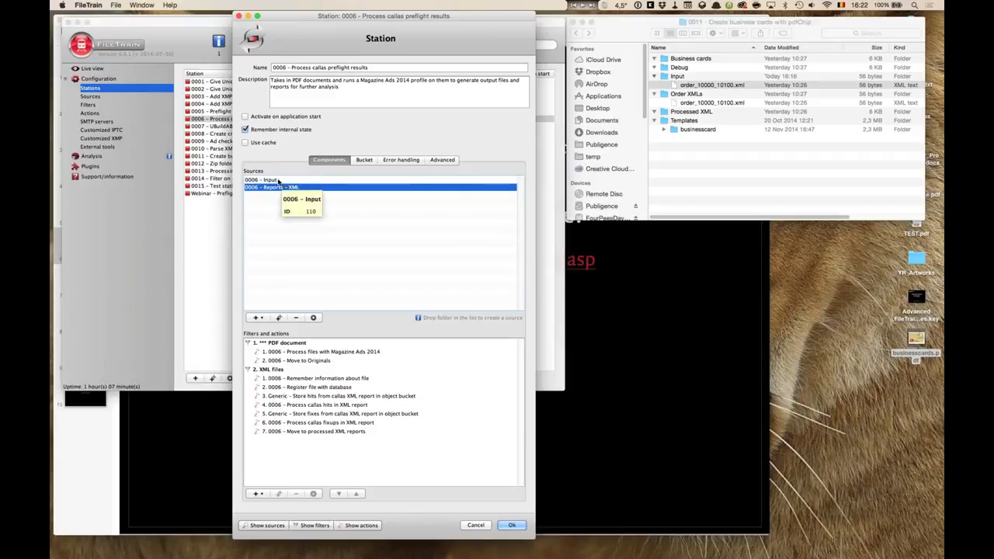
{"action": "left_click", "coordinate": [277, 181]}
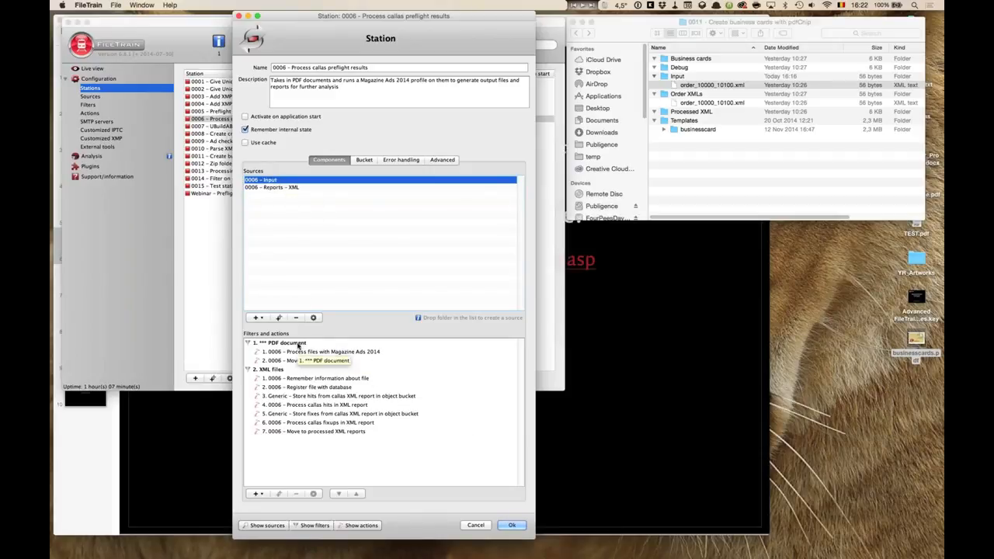
{"action": "left_click", "coordinate": [297, 344]}
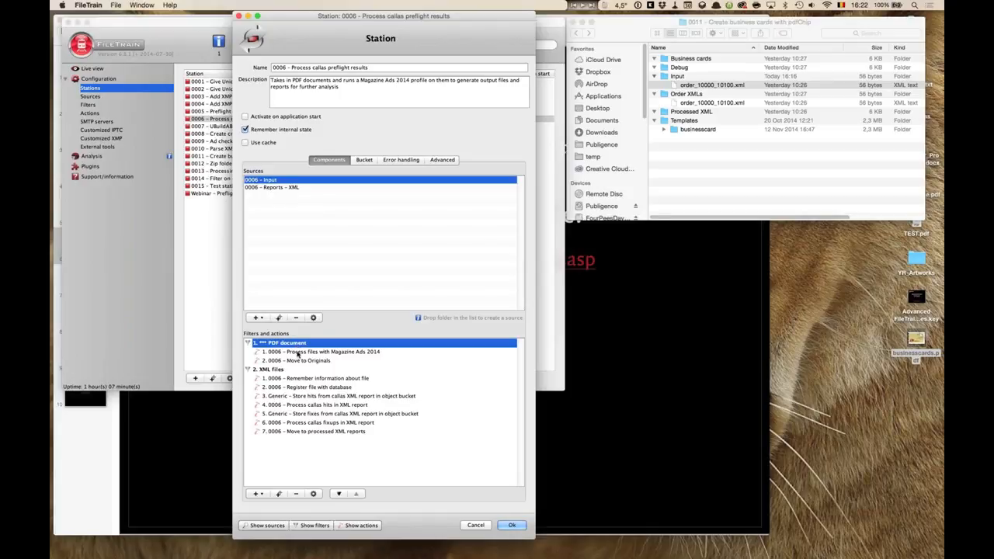
{"action": "left_click", "coordinate": [298, 353]}
{"action": "left_click", "coordinate": [297, 346]}
{"action": "left_click", "coordinate": [295, 353]}
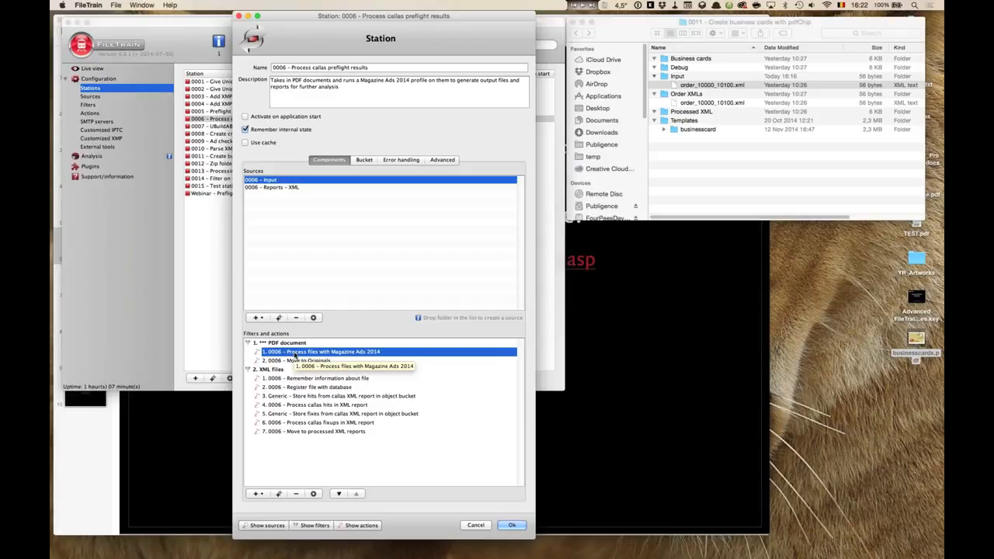
Open the Process files with Magazine Ads 2014 pdfToolbox action and close it without changes.
{"action": "double_click", "coordinate": [381, 353]}
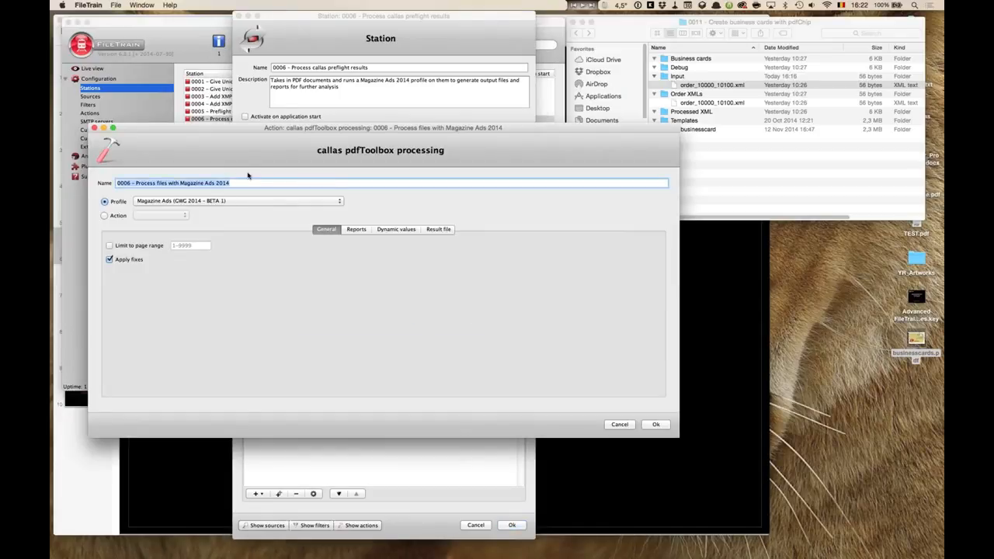
{"action": "left_click", "coordinate": [630, 426]}
{"action": "left_click", "coordinate": [631, 427]}
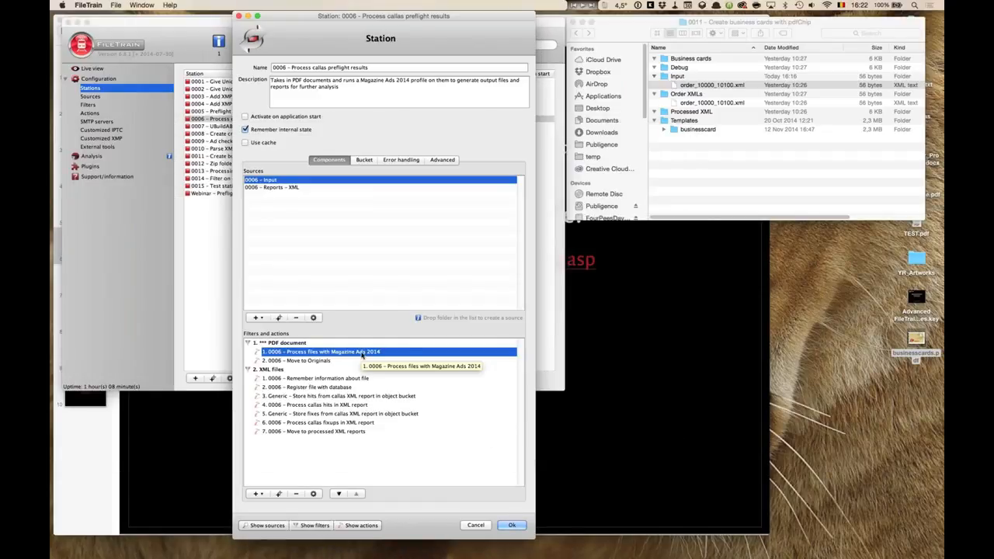
Open the Remember information about file bucket action in the XML files group and enlarge its dialog.
{"action": "left_click", "coordinate": [281, 189]}
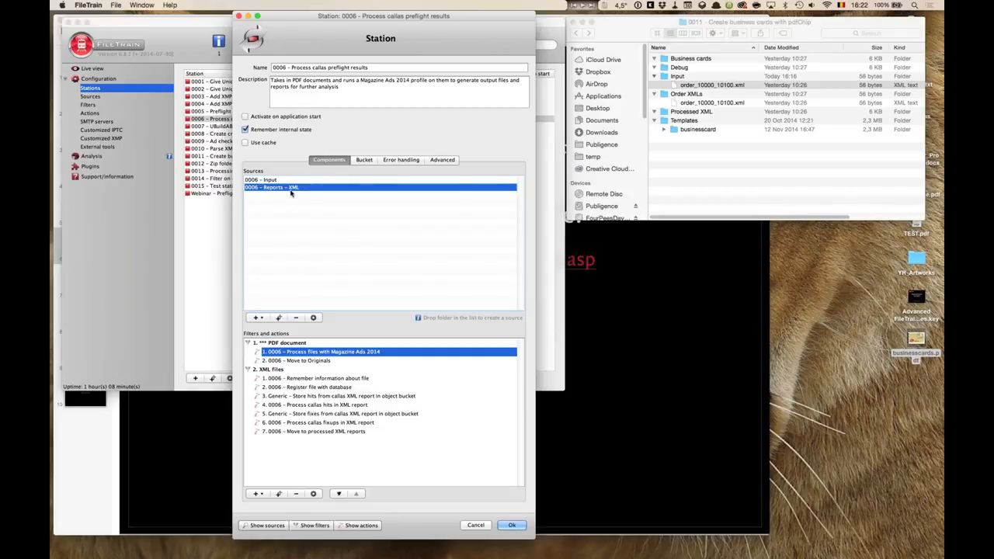
{"action": "left_click", "coordinate": [266, 371]}
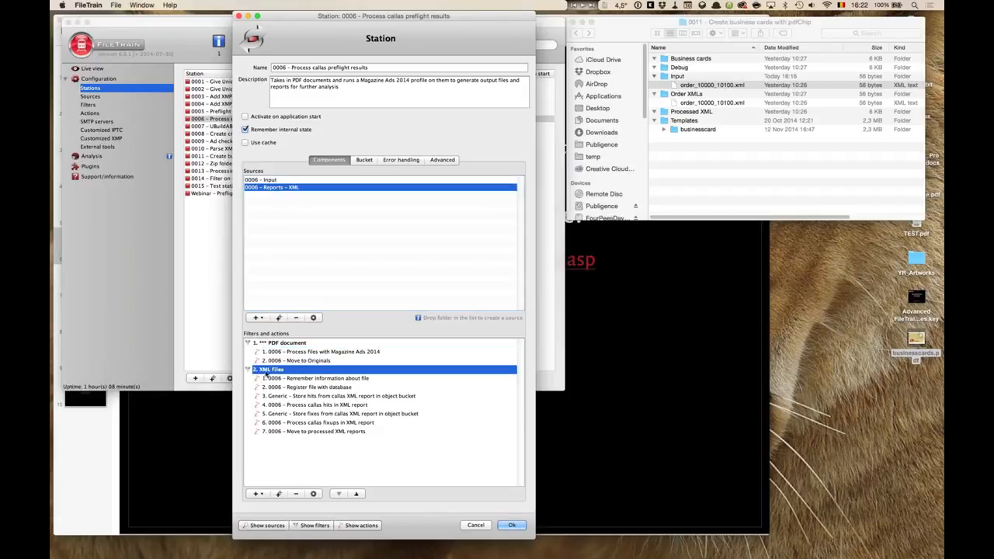
{"action": "left_click", "coordinate": [335, 380]}
{"action": "double_click", "coordinate": [335, 379]}
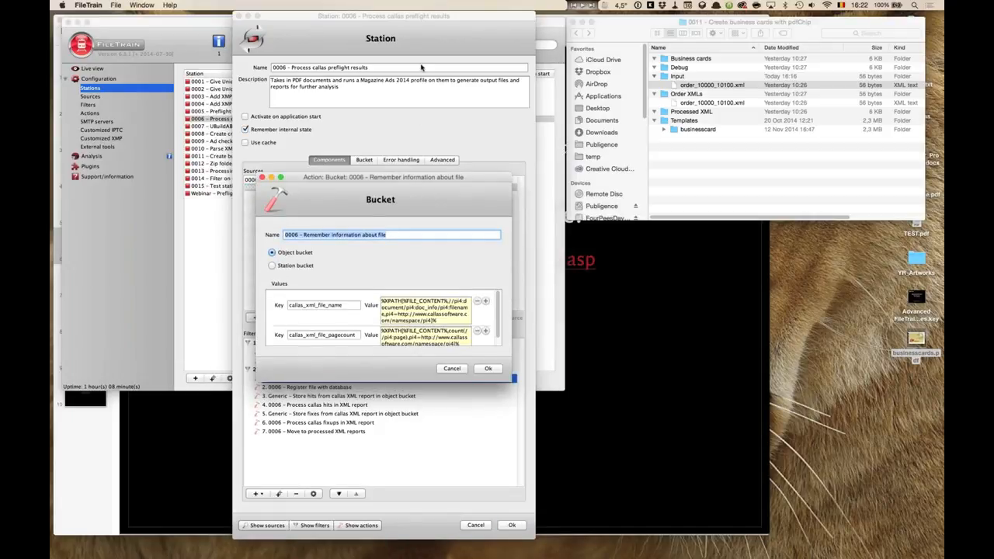
{"action": "left_click_drag", "start_coordinate": [417, 178], "coordinate": [422, 67]}
{"action": "left_click_drag", "start_coordinate": [515, 271], "coordinate": [792, 344]}
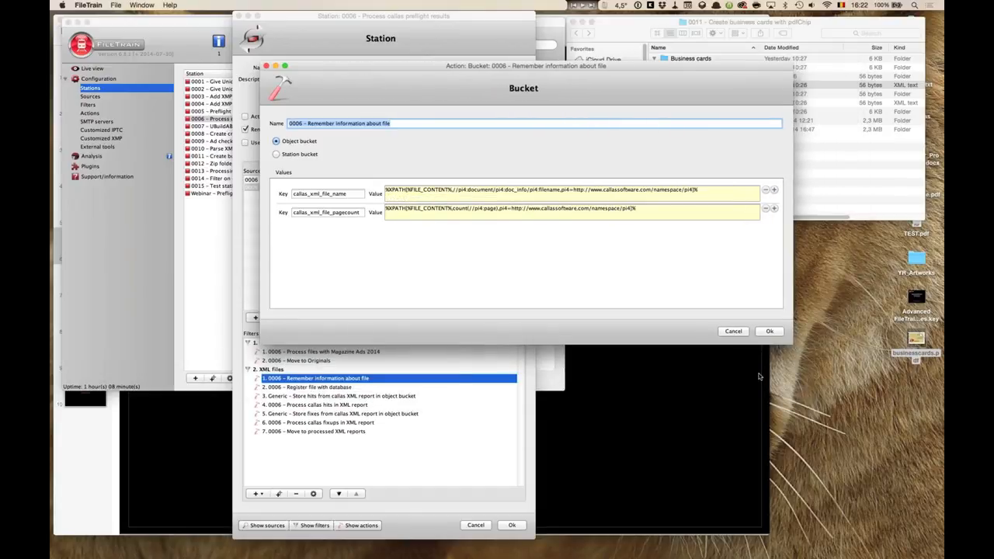
Examine the callas_xml_file_name key, its %FILE_CONTENT% source and the pi4 namespace declaration in its XPath value.
{"action": "left_click", "coordinate": [412, 196]}
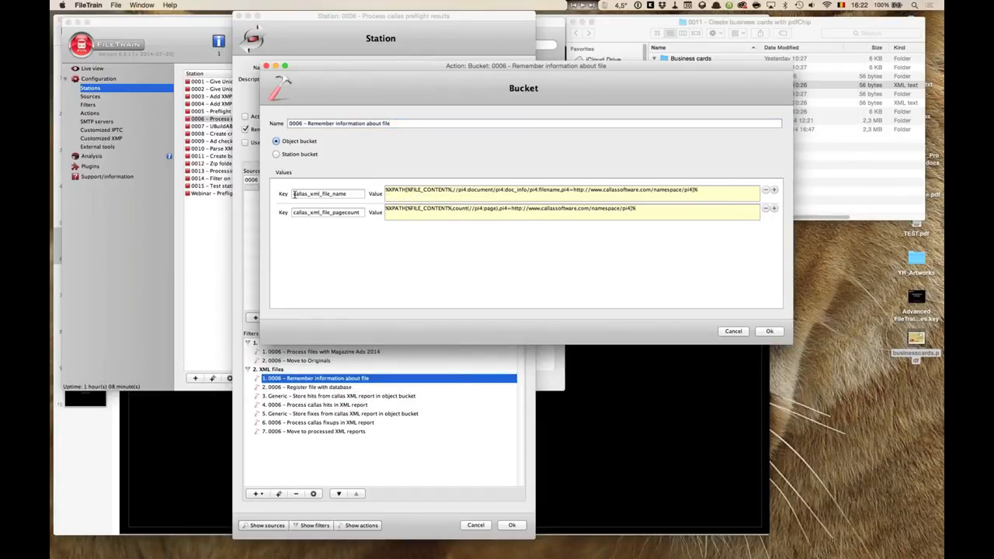
{"action": "double_click", "coordinate": [294, 194]}
{"action": "left_click_drag", "start_coordinate": [360, 212], "coordinate": [311, 212]}
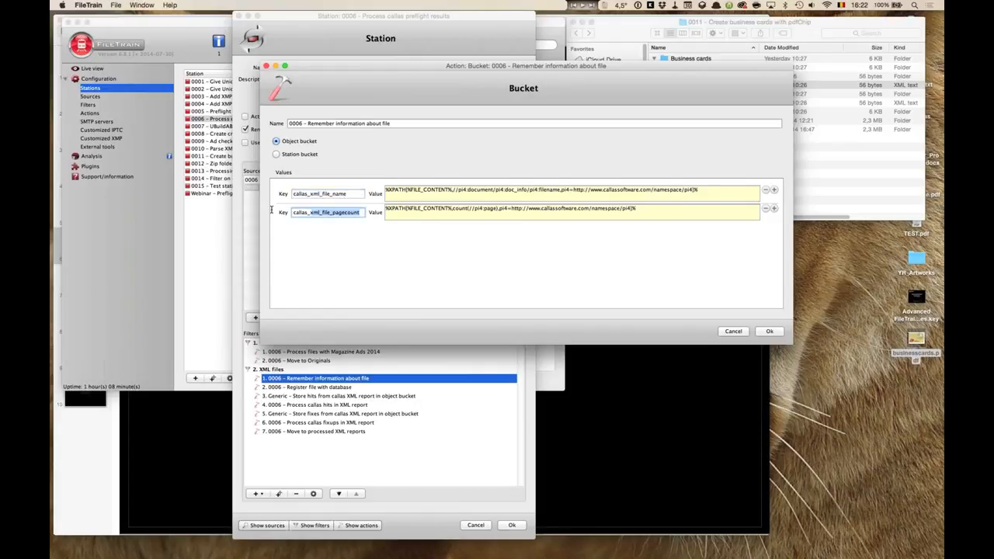
{"action": "left_click", "coordinate": [384, 193]}
{"action": "left_click_drag", "start_coordinate": [385, 190], "coordinate": [451, 191]}
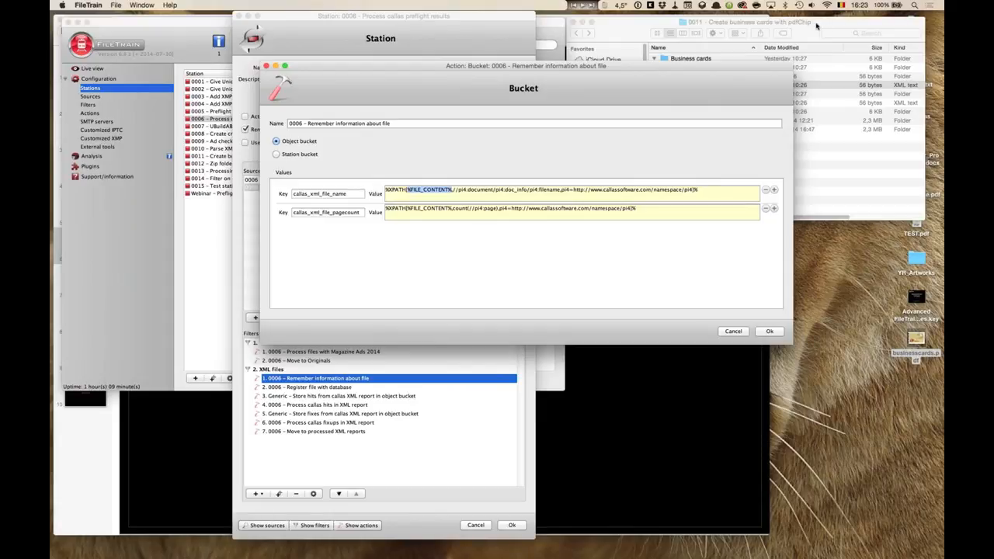
{"action": "left_click", "coordinate": [738, 106]}
{"action": "left_click", "coordinate": [733, 85]}
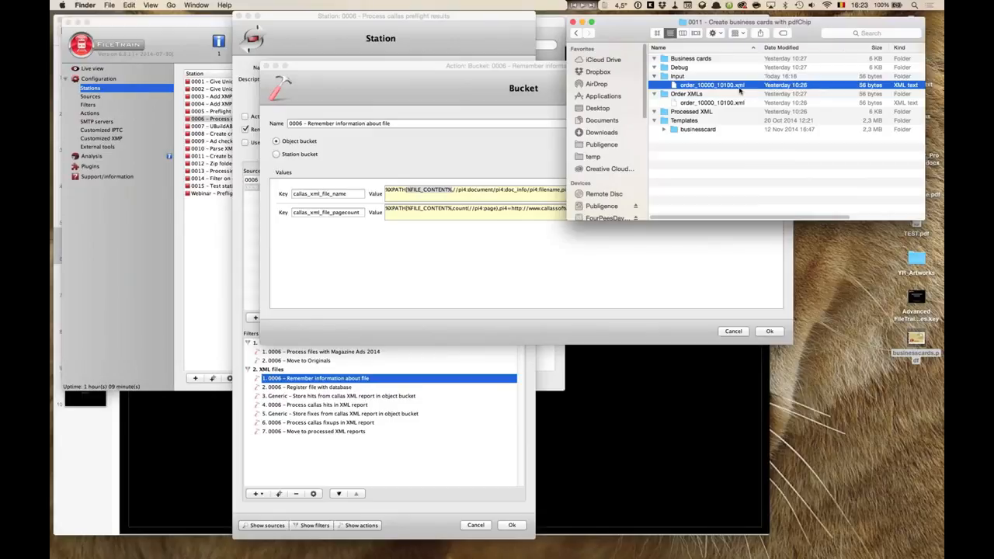
{"action": "left_click", "coordinate": [557, 272]}
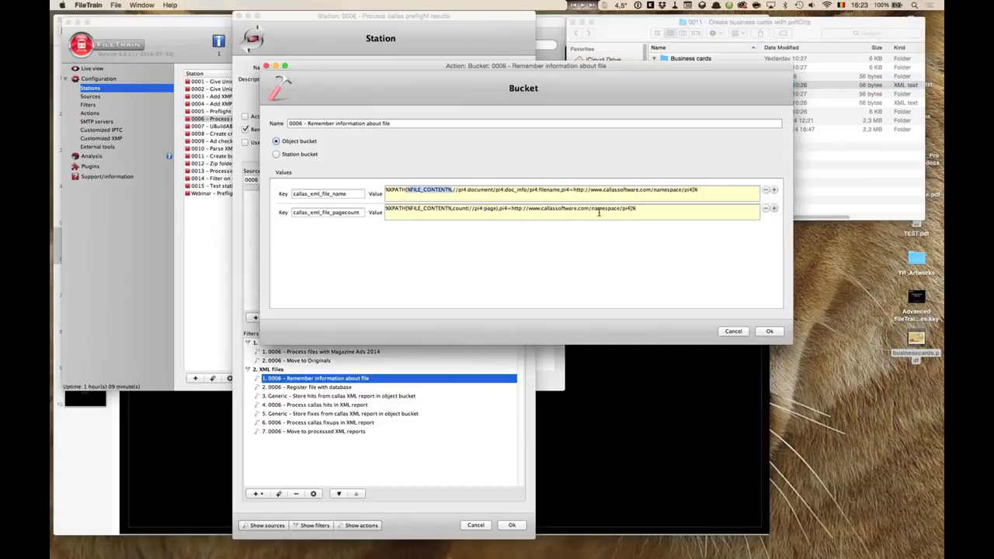
{"action": "left_click", "coordinate": [581, 189]}
{"action": "double_click", "coordinate": [563, 189]}
{"action": "left_click", "coordinate": [575, 190]}
{"action": "left_click_drag", "start_coordinate": [574, 189], "coordinate": [691, 191]}
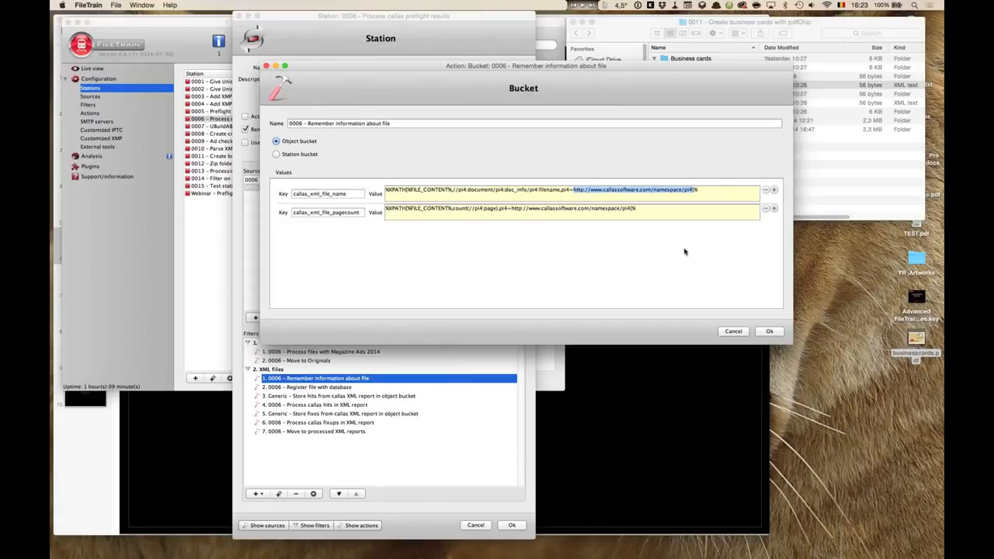
Examine the path segments of the //pi4:document/pi4:doc_info/pi4:filename XPath expression.
{"action": "left_click", "coordinate": [574, 190]}
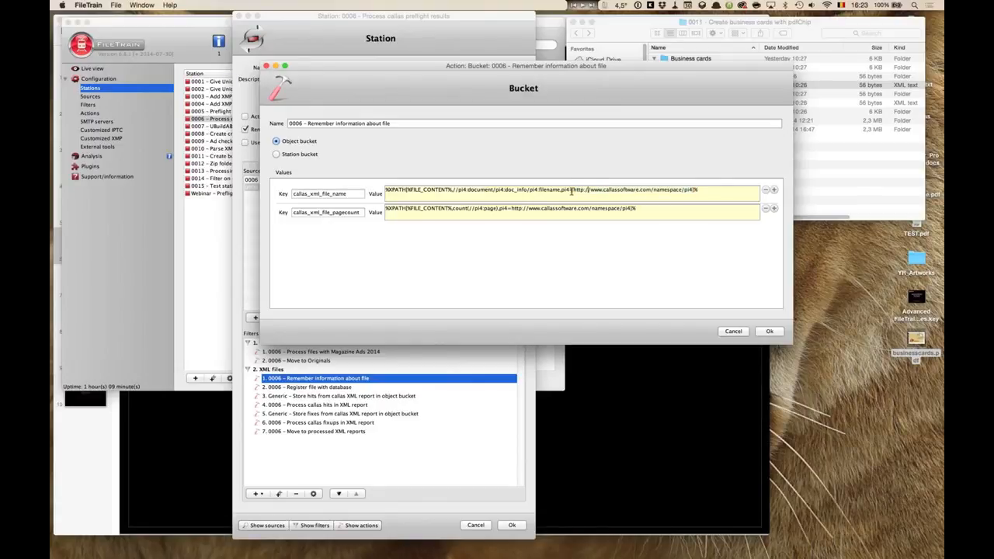
{"action": "left_click_drag", "start_coordinate": [560, 189], "coordinate": [693, 189]}
{"action": "left_click", "coordinate": [487, 189]}
{"action": "left_click_drag", "start_coordinate": [453, 190], "coordinate": [562, 192]}
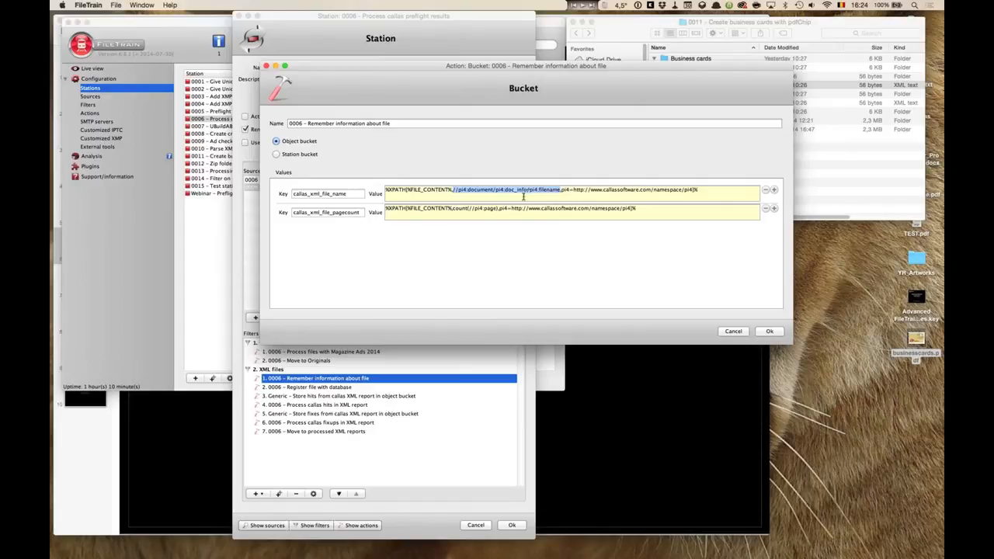
{"action": "left_click", "coordinate": [471, 192]}
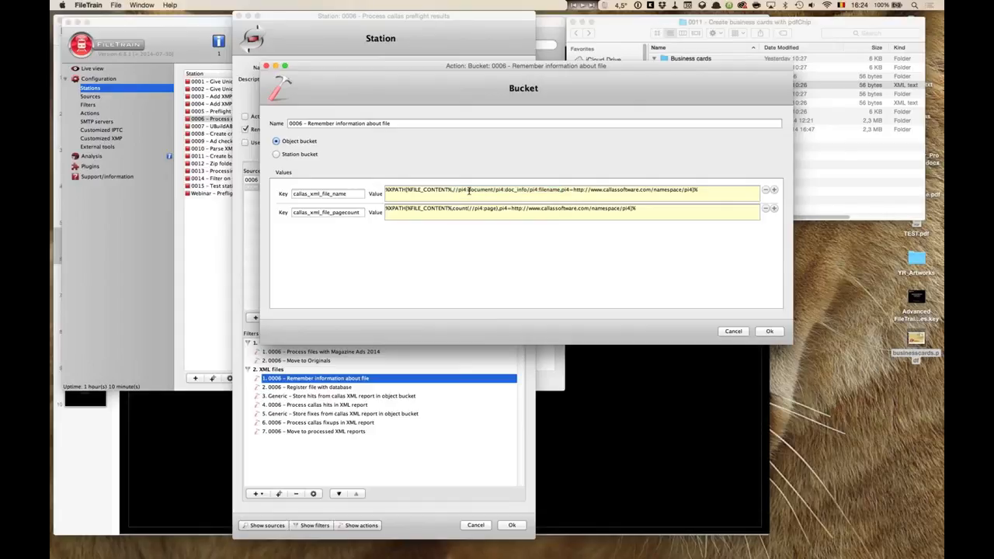
{"action": "left_click_drag", "start_coordinate": [467, 192], "coordinate": [494, 191]}
{"action": "left_click", "coordinate": [505, 191]}
{"action": "left_click_drag", "start_coordinate": [505, 191], "coordinate": [528, 191]}
{"action": "left_click_drag", "start_coordinate": [540, 191], "coordinate": [560, 190]}
{"action": "left_click", "coordinate": [546, 191]}
{"action": "left_click_drag", "start_coordinate": [347, 193], "coordinate": [262, 194]}
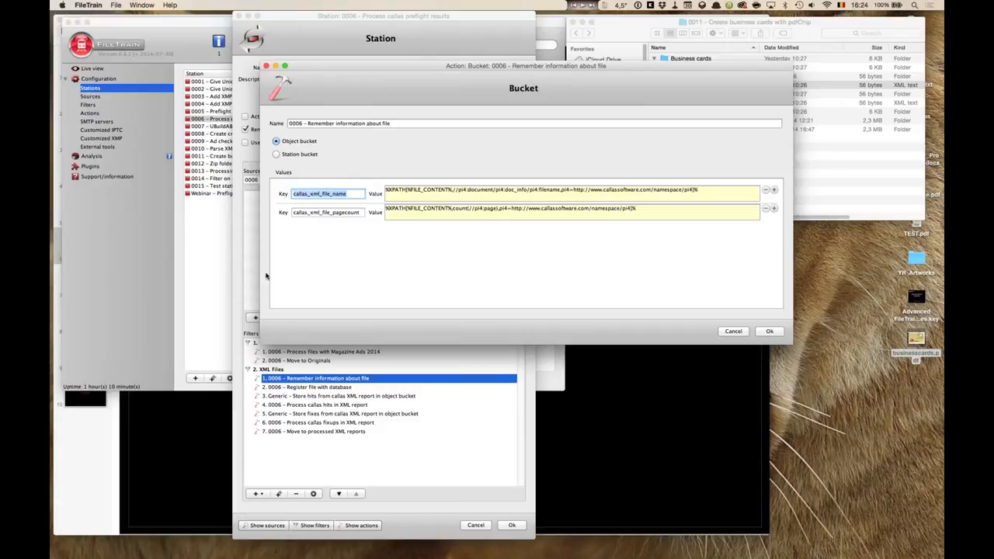
Examine the callas_xml_file_pagecount value's count(//pi4:page) expression and the %XPATH prefix.
{"action": "left_click", "coordinate": [506, 209]}
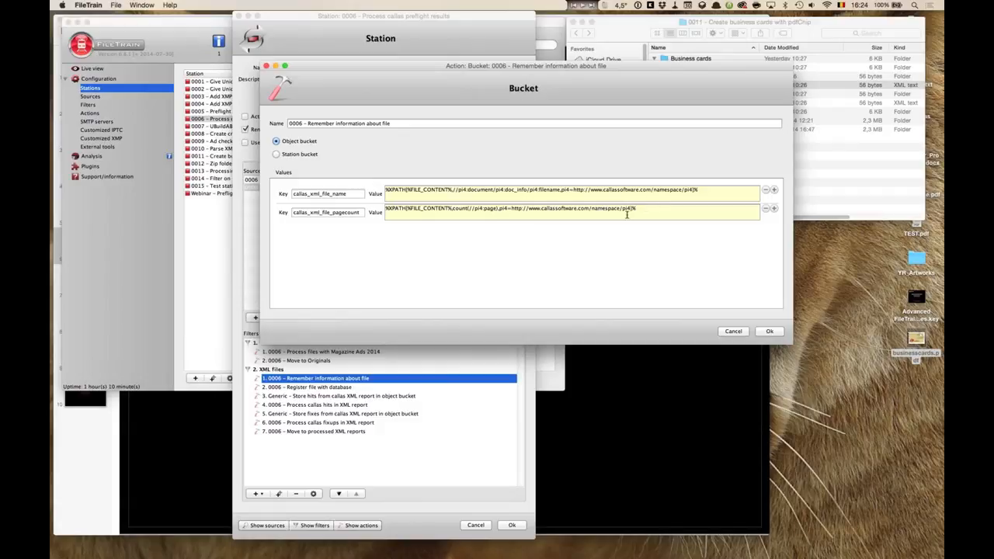
{"action": "left_click_drag", "start_coordinate": [452, 209], "coordinate": [497, 208]}
{"action": "left_click", "coordinate": [353, 213]}
{"action": "left_click_drag", "start_coordinate": [359, 212], "coordinate": [281, 213]}
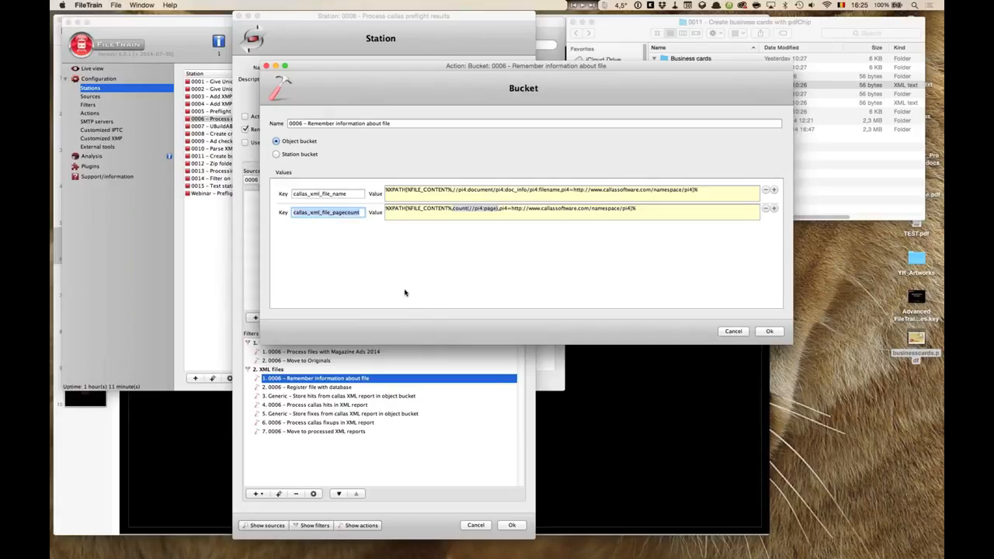
{"action": "left_click", "coordinate": [553, 209]}
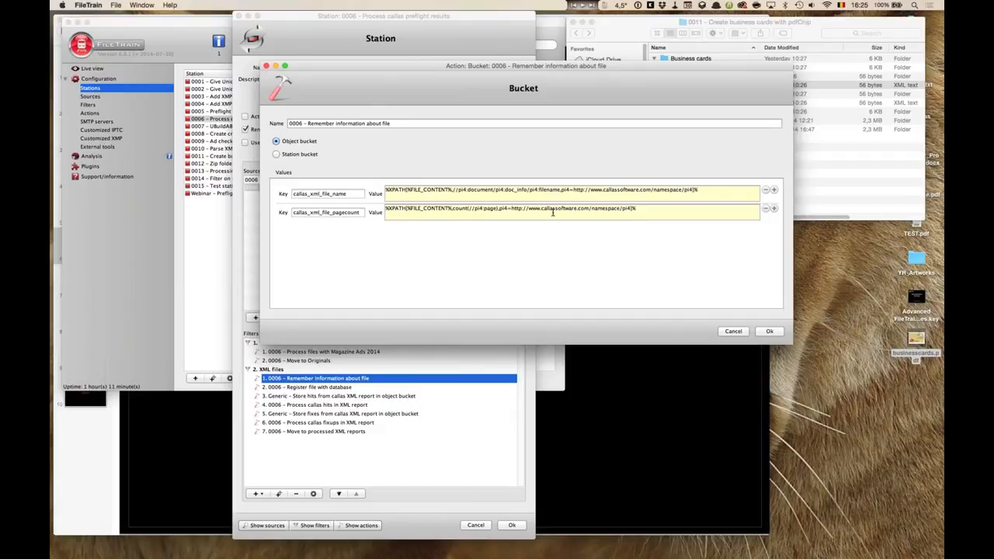
{"action": "left_click_drag", "start_coordinate": [407, 189], "coordinate": [450, 191]}
{"action": "left_click_drag", "start_coordinate": [386, 191], "coordinate": [406, 191]}
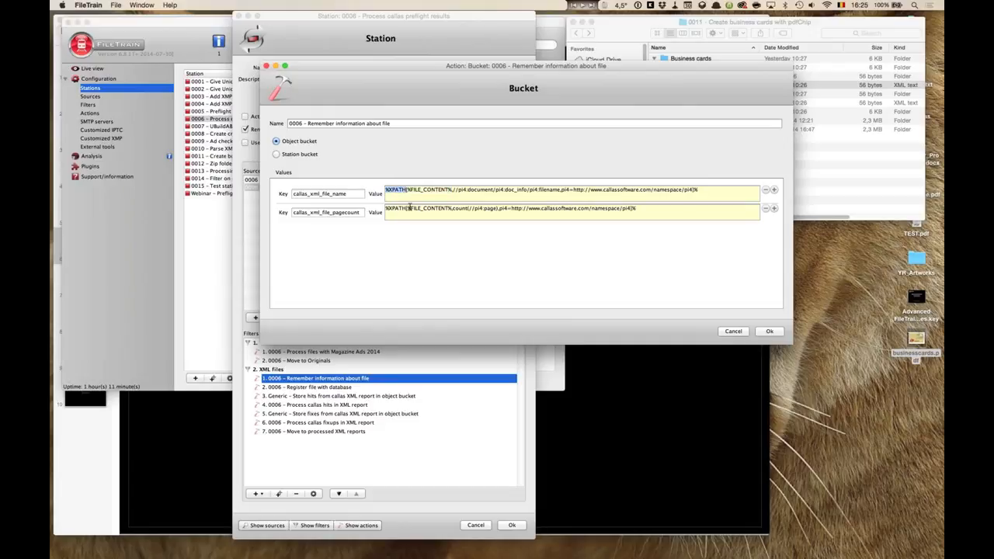
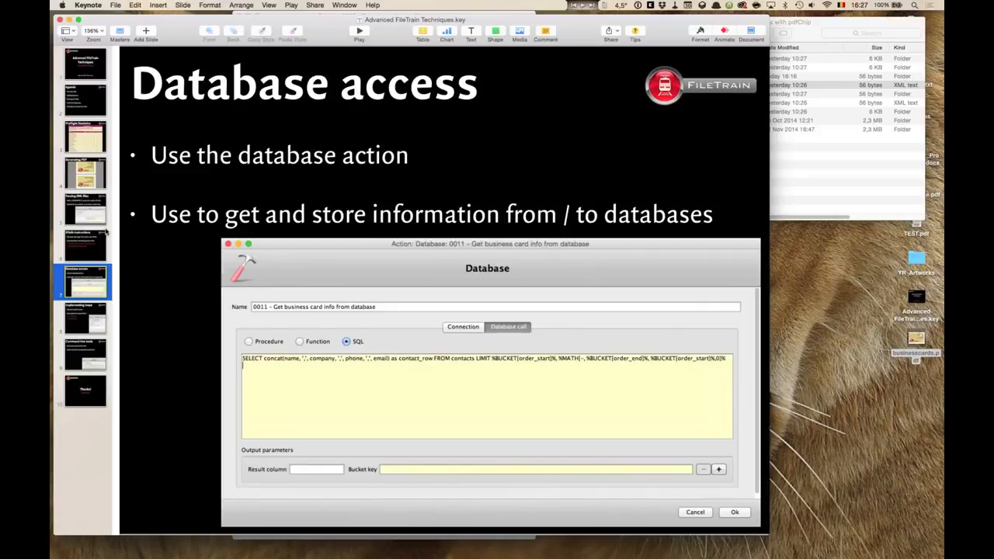
Switch to FileTrain and open the Register file with database action in the XML files group of station 0006.
{"action": "key", "text": "super+Tab"}
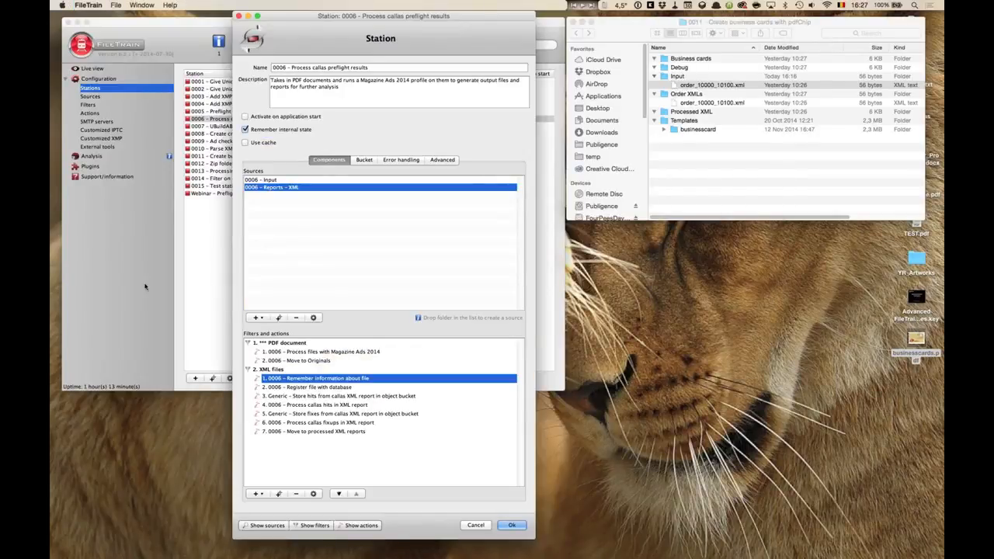
{"action": "left_click", "coordinate": [343, 388]}
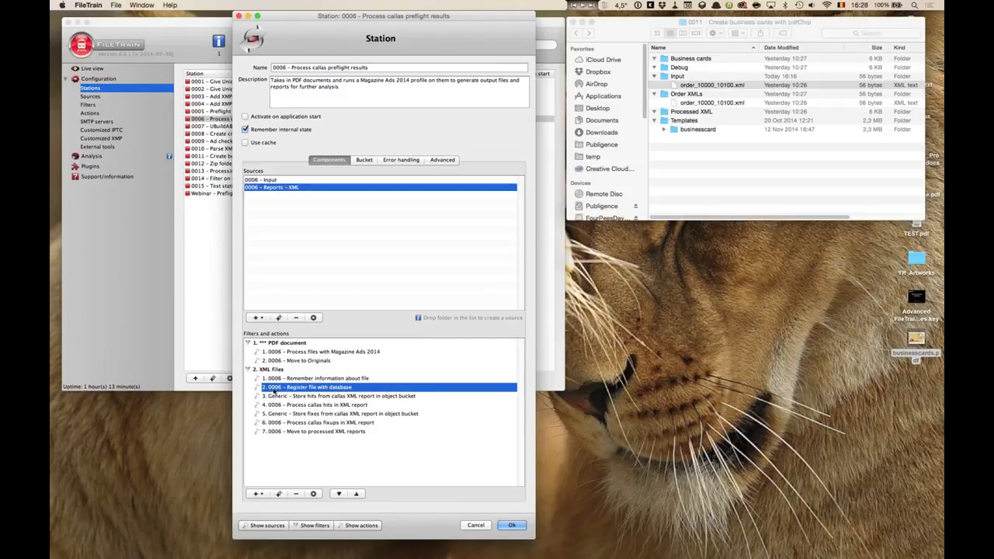
{"action": "double_click", "coordinate": [321, 391]}
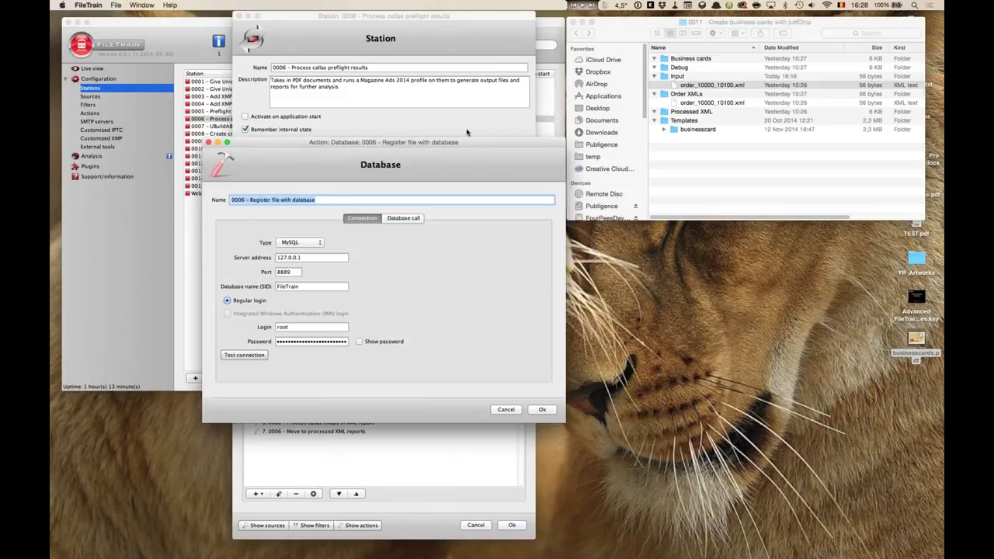
{"action": "left_click_drag", "start_coordinate": [466, 150], "coordinate": [561, 35]}
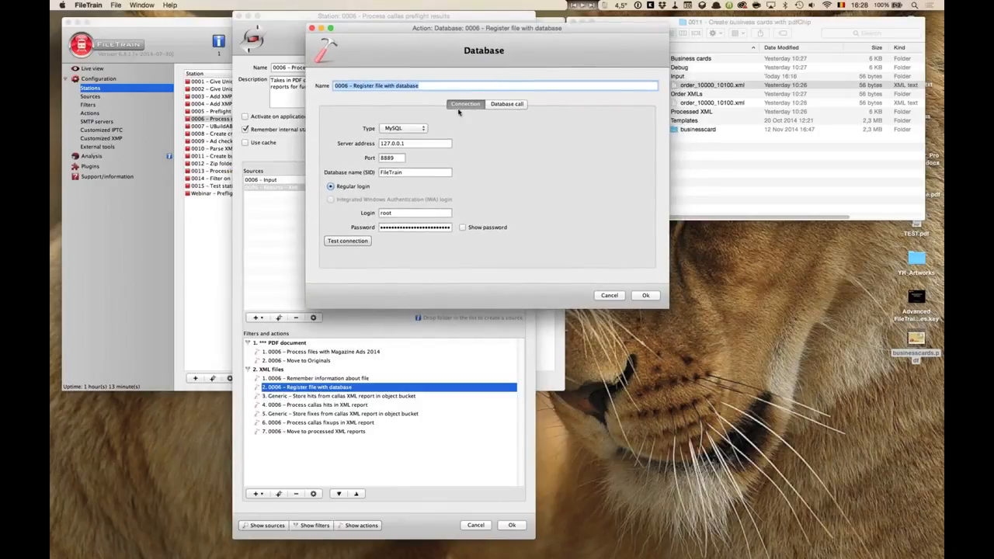
Examine the Database call settings and the available database types for the Register file with database connection.
{"action": "left_click", "coordinate": [503, 107]}
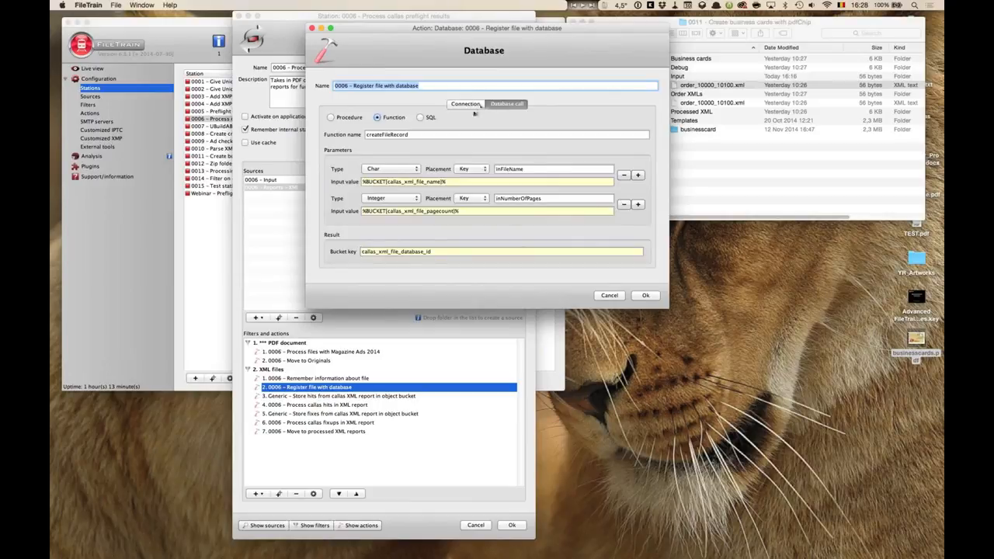
{"action": "left_click", "coordinate": [478, 104]}
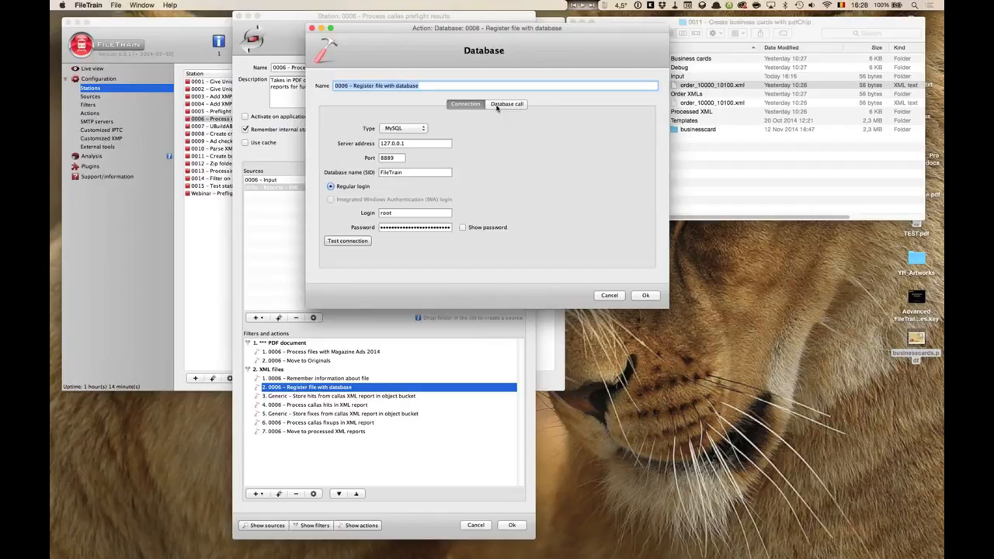
{"action": "left_click", "coordinate": [424, 129]}
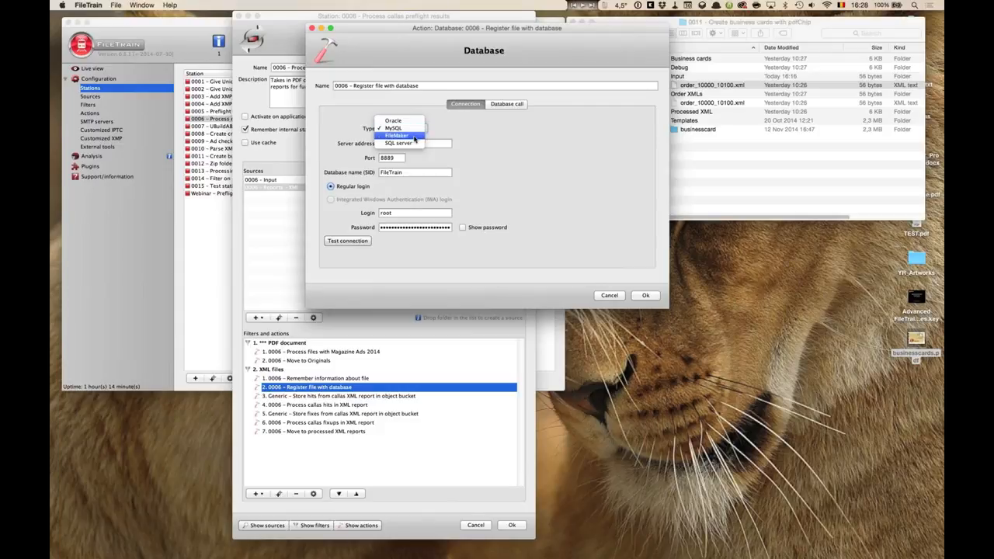
{"action": "left_click", "coordinate": [468, 134]}
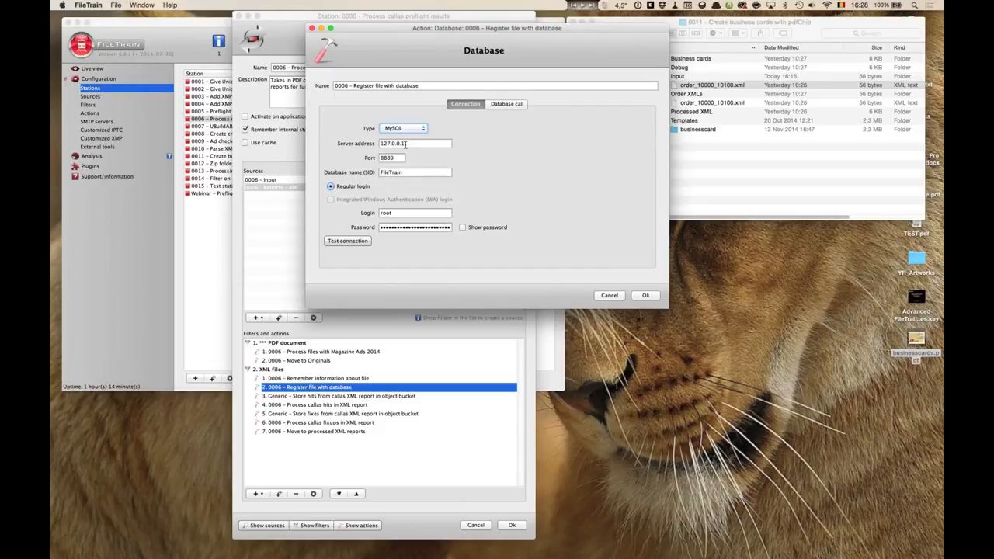
{"action": "key", "text": "Tab"}
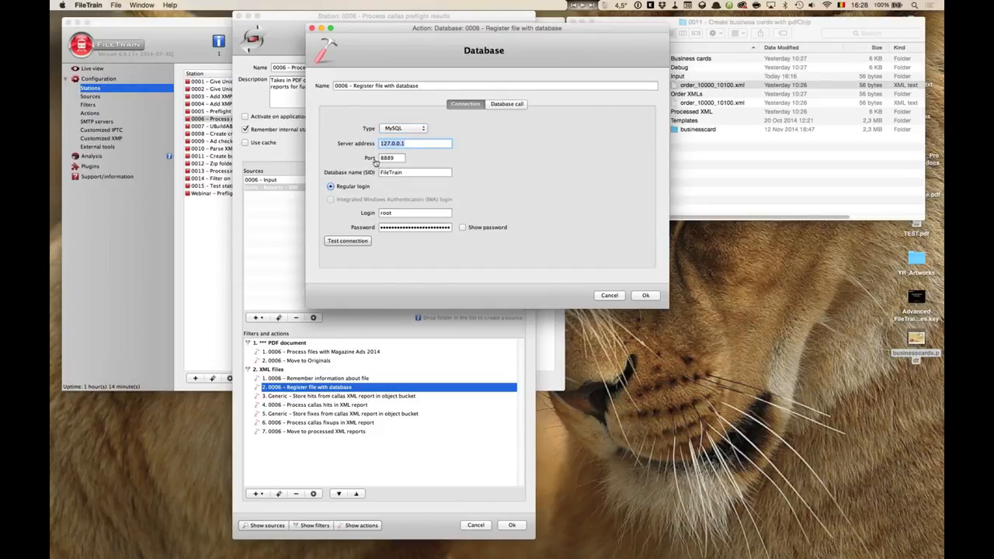
{"action": "key", "text": "super+Tab"}
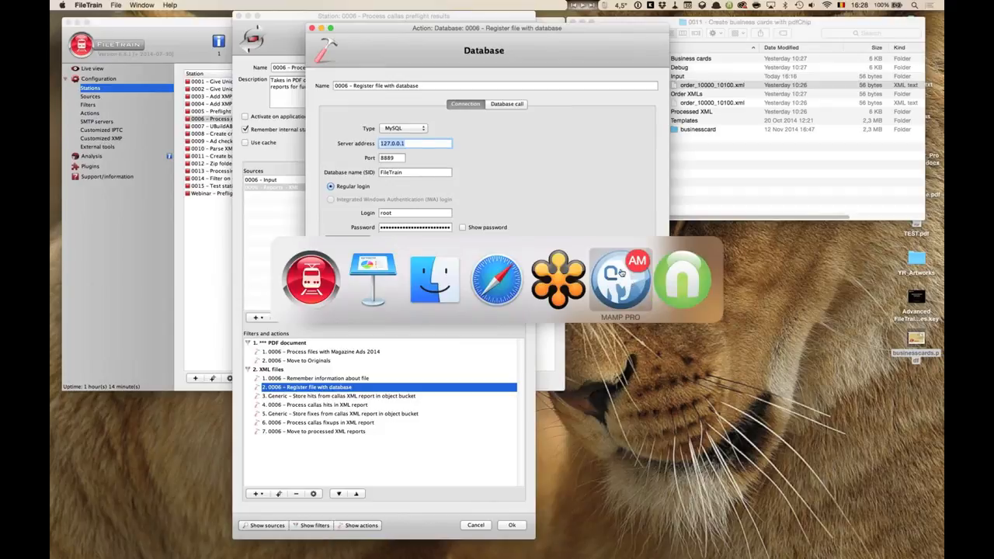
{"action": "key", "text": "Escape"}
Review the server address, port, database name and login of the MySQL connection, and test the connection.
{"action": "left_click", "coordinate": [433, 144]}
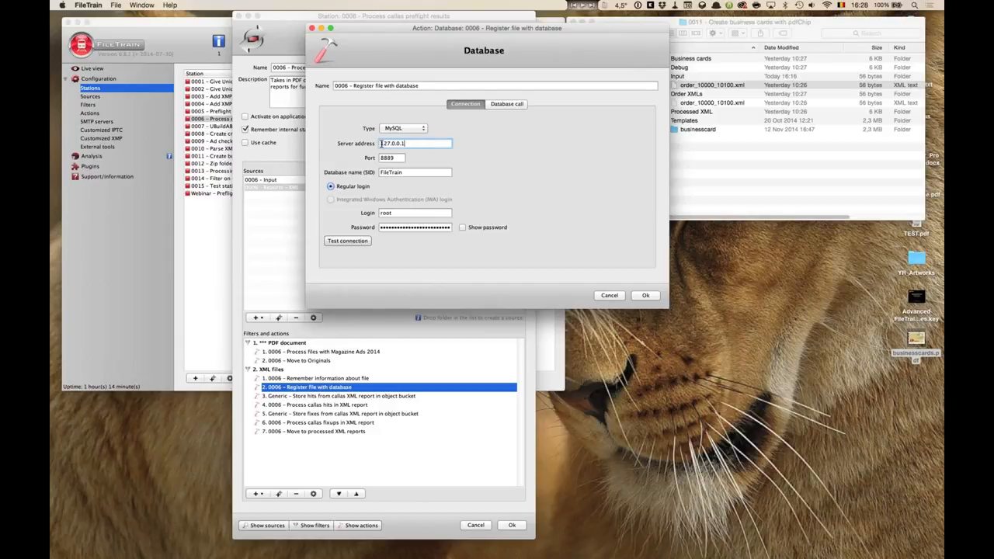
{"action": "left_click_drag", "start_coordinate": [414, 144], "coordinate": [348, 141]}
{"action": "left_click", "coordinate": [400, 159]}
{"action": "left_click_drag", "start_coordinate": [365, 158], "coordinate": [345, 206]}
{"action": "left_click", "coordinate": [402, 159]}
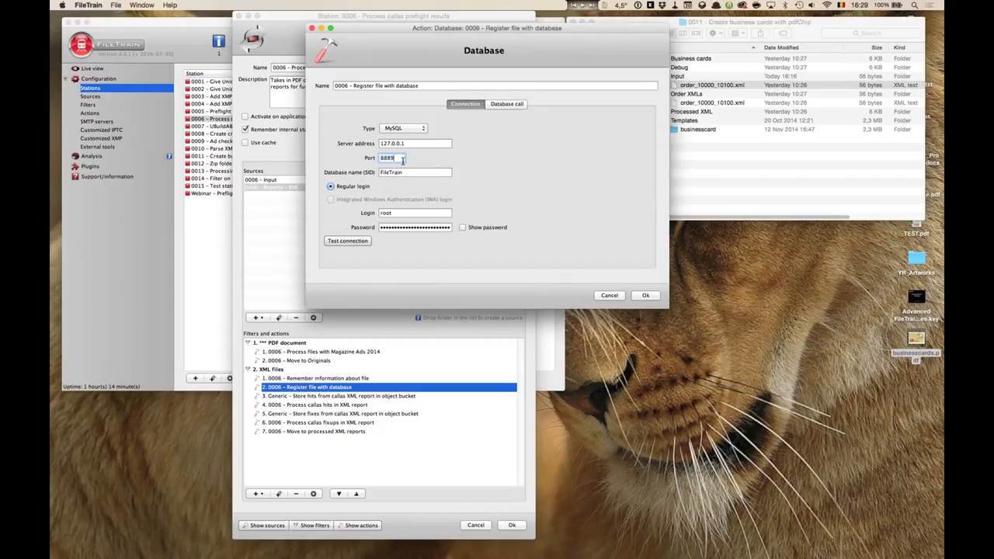
{"action": "double_click", "coordinate": [384, 158]}
{"action": "left_click", "coordinate": [408, 171]}
{"action": "left_click_drag", "start_coordinate": [409, 173], "coordinate": [364, 173]}
{"action": "left_click", "coordinate": [416, 171]}
{"action": "left_click_drag", "start_coordinate": [401, 212], "coordinate": [373, 214]}
{"action": "left_click", "coordinate": [401, 212]}
{"action": "left_click", "coordinate": [347, 240]}
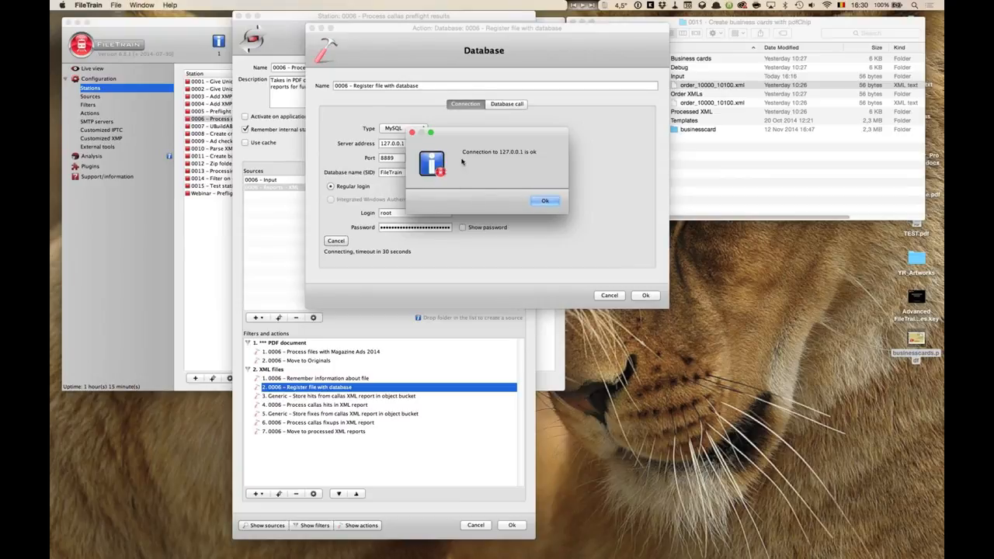
{"action": "left_click", "coordinate": [543, 201]}
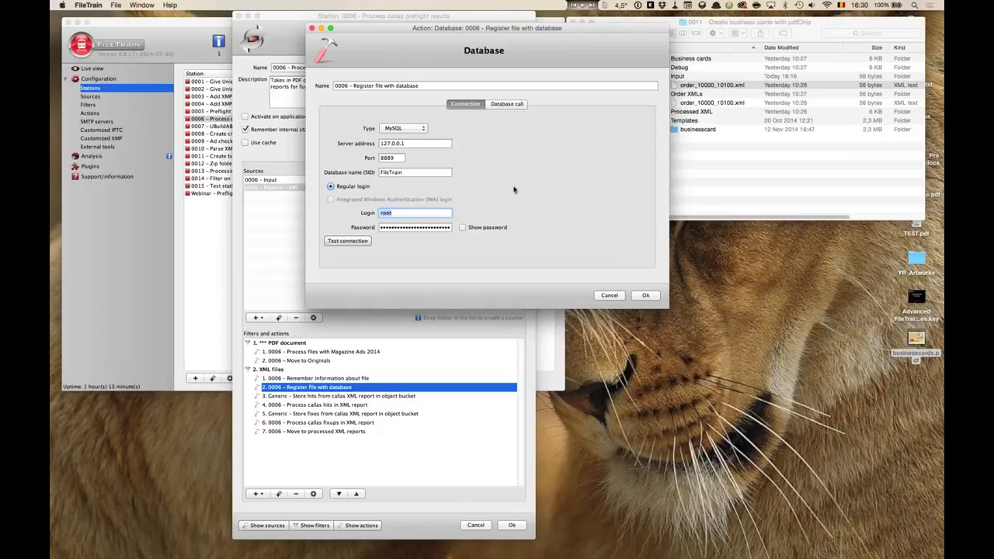
Examine the Database call's procedure, function and SQL options and the createFileRecord function name.
{"action": "left_click", "coordinate": [507, 104]}
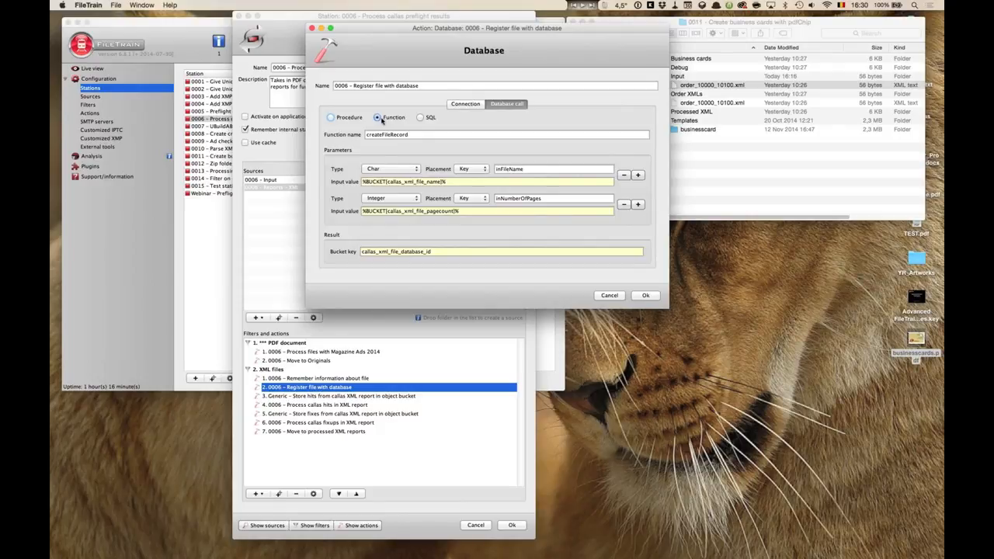
{"action": "double_click", "coordinate": [407, 136]}
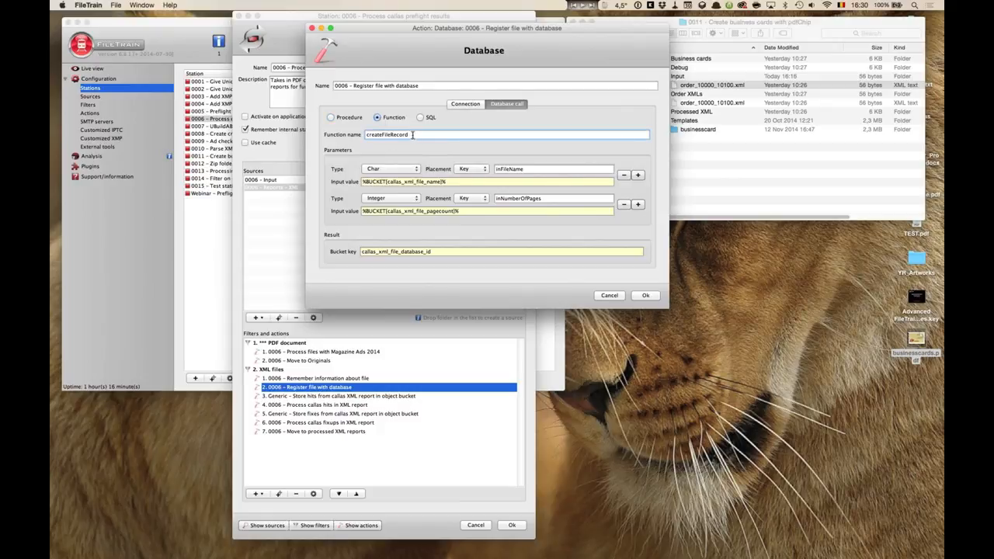
{"action": "left_click_drag", "start_coordinate": [350, 132], "coordinate": [349, 134]}
{"action": "left_click", "coordinate": [419, 135]}
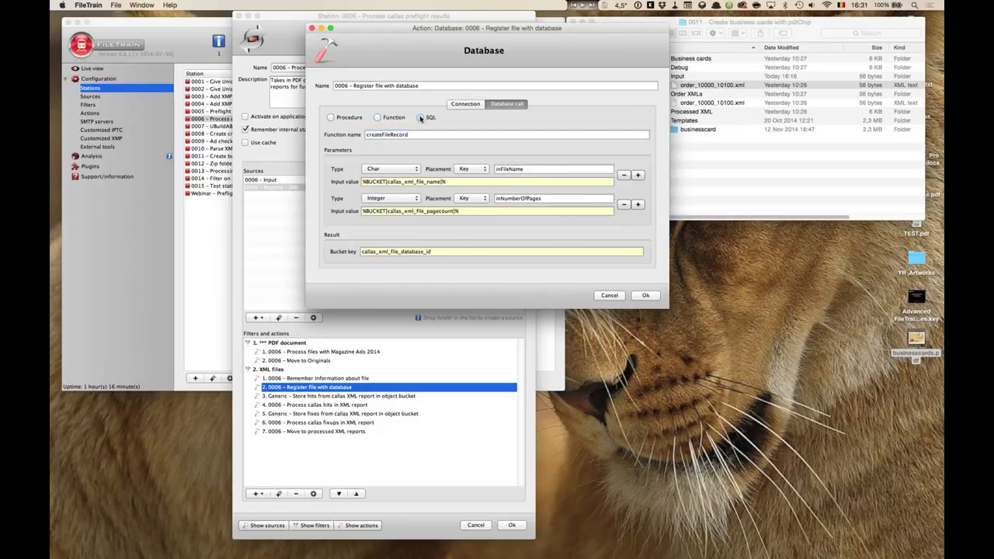
{"action": "left_click", "coordinate": [420, 117]}
{"action": "left_click", "coordinate": [377, 118]}
{"action": "left_click", "coordinate": [413, 134]}
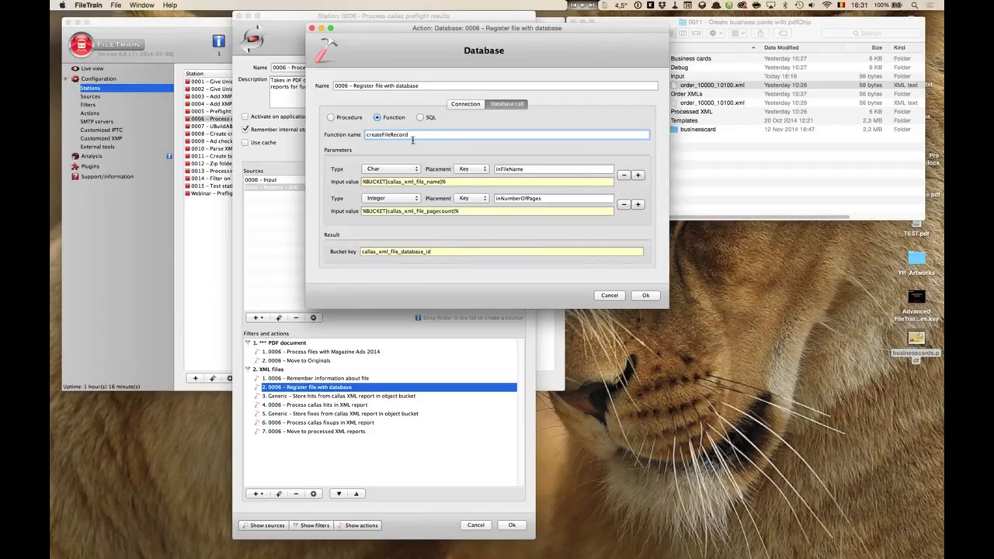
{"action": "left_click_drag", "start_coordinate": [412, 136], "coordinate": [321, 132]}
Examine the inFileName and inNumberOfPages parameters and their %BUCKET[...]% input values.
{"action": "left_click", "coordinate": [528, 169]}
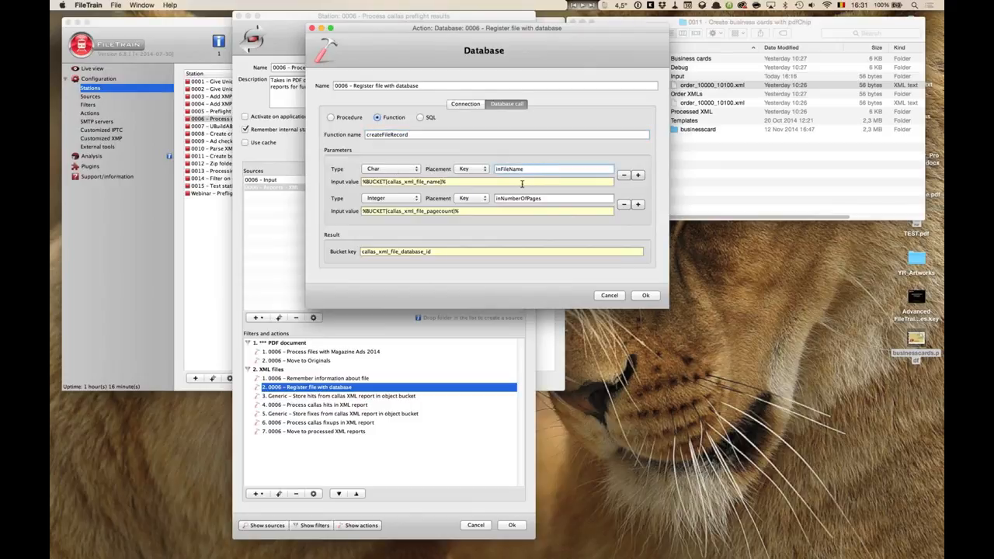
{"action": "left_click_drag", "start_coordinate": [446, 181], "coordinate": [328, 181]}
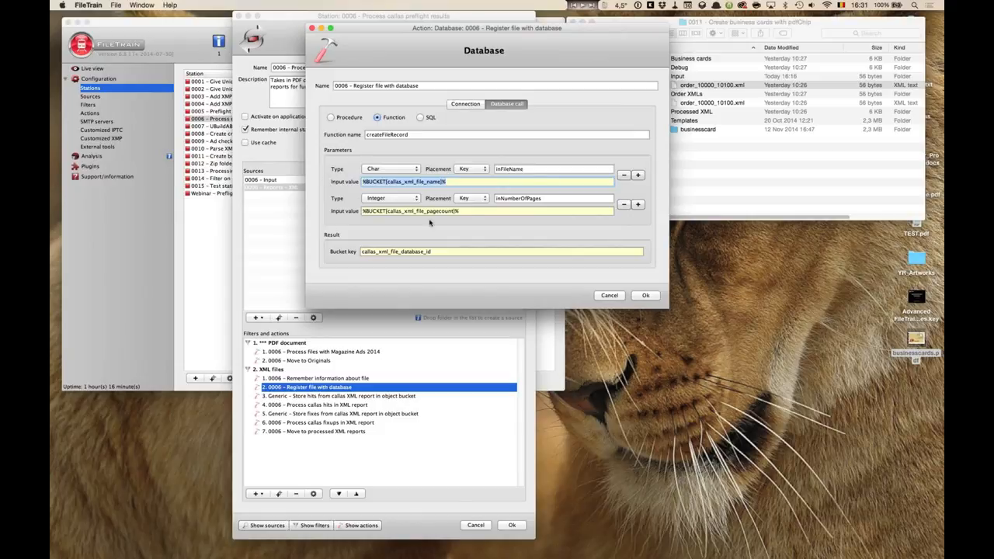
{"action": "left_click_drag", "start_coordinate": [461, 211], "coordinate": [349, 212]}
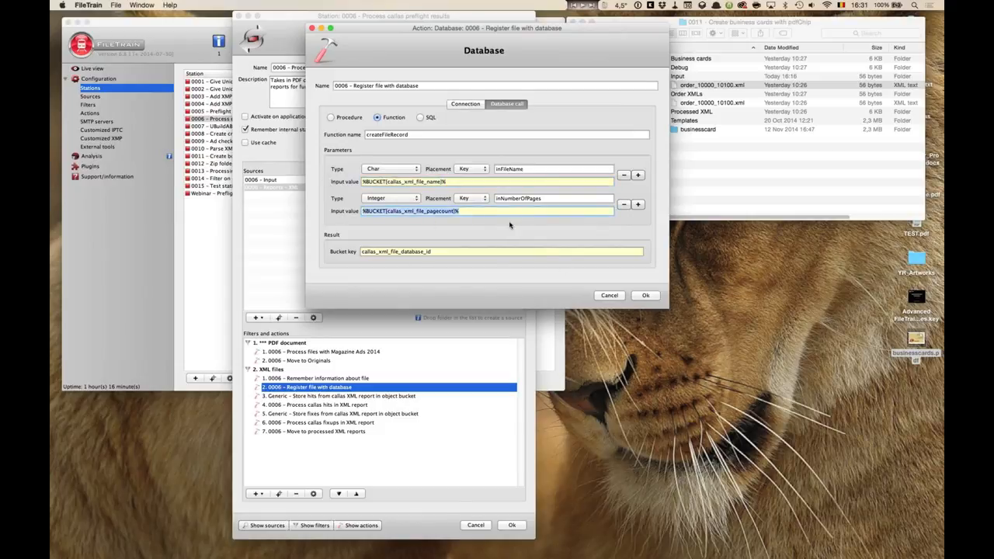
{"action": "left_click_drag", "start_coordinate": [465, 211], "coordinate": [363, 211]}
{"action": "left_click", "coordinate": [395, 184]}
{"action": "double_click", "coordinate": [395, 183]}
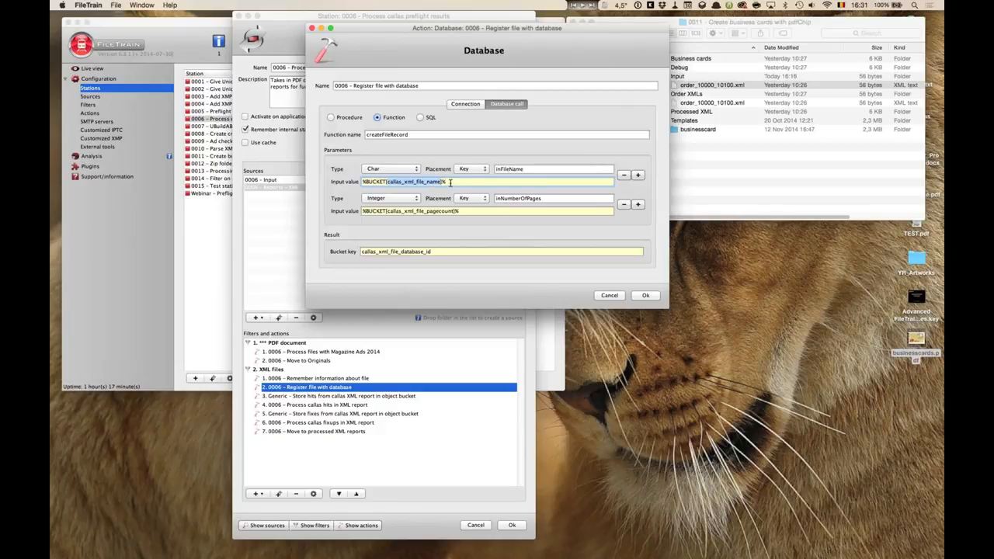
{"action": "left_click_drag", "start_coordinate": [450, 183], "coordinate": [350, 179]}
Examine the result bucket key callas_xml_file_database_id, then close the action and station dialogs.
{"action": "left_click", "coordinate": [440, 251]}
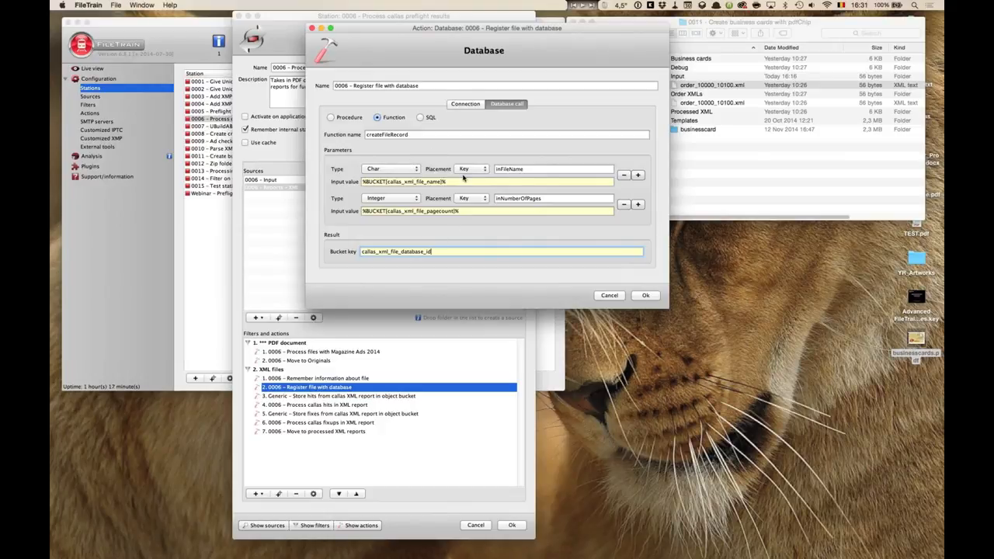
{"action": "double_click", "coordinate": [383, 251]}
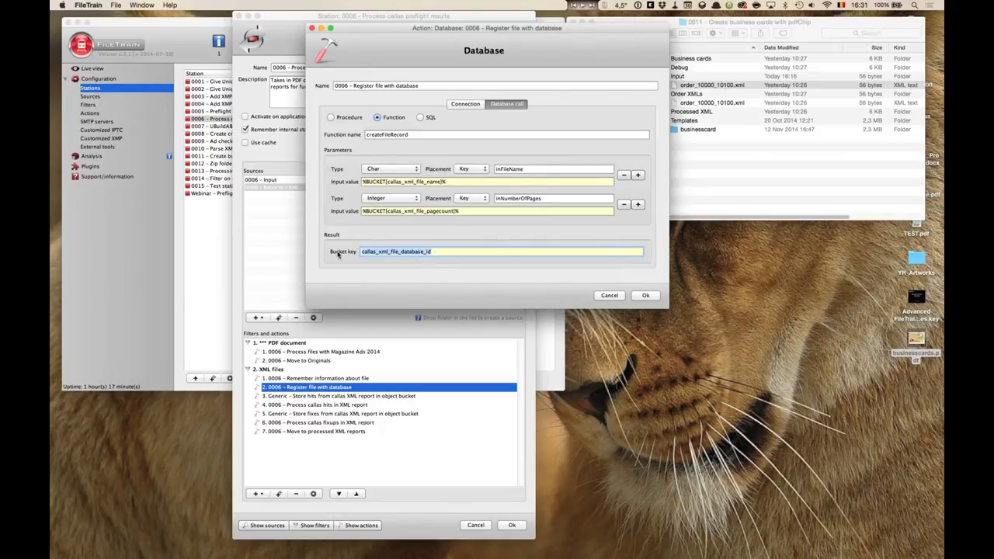
{"action": "left_click", "coordinate": [431, 251]}
{"action": "left_click_drag", "start_coordinate": [438, 253], "coordinate": [364, 268]}
{"action": "left_click", "coordinate": [459, 252]}
{"action": "left_click", "coordinate": [614, 297]}
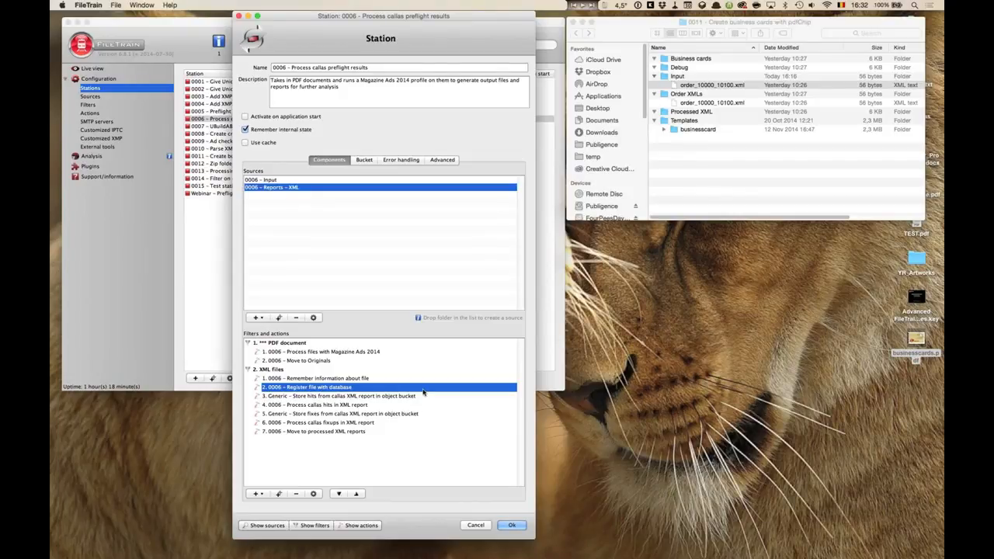
{"action": "key", "text": "Return"}
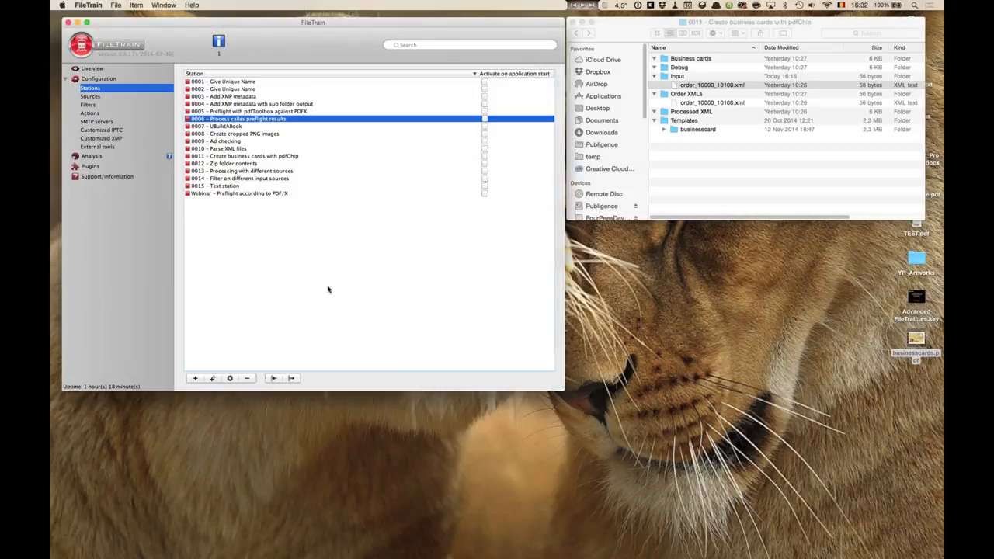
Open the Get business card info from database action in station 0011 – Create business cards with pdfChip and review its connection.
{"action": "left_click", "coordinate": [259, 158]}
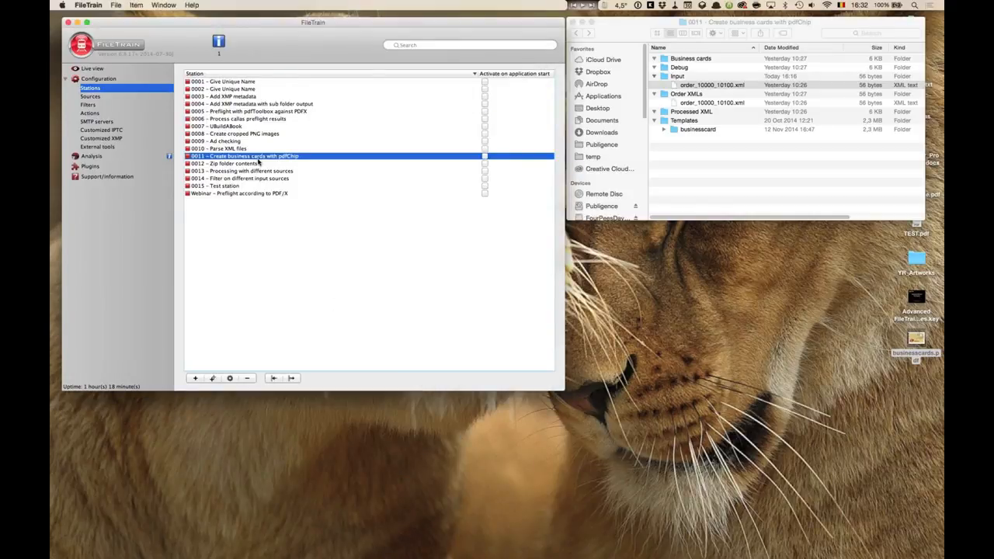
{"action": "double_click", "coordinate": [259, 159]}
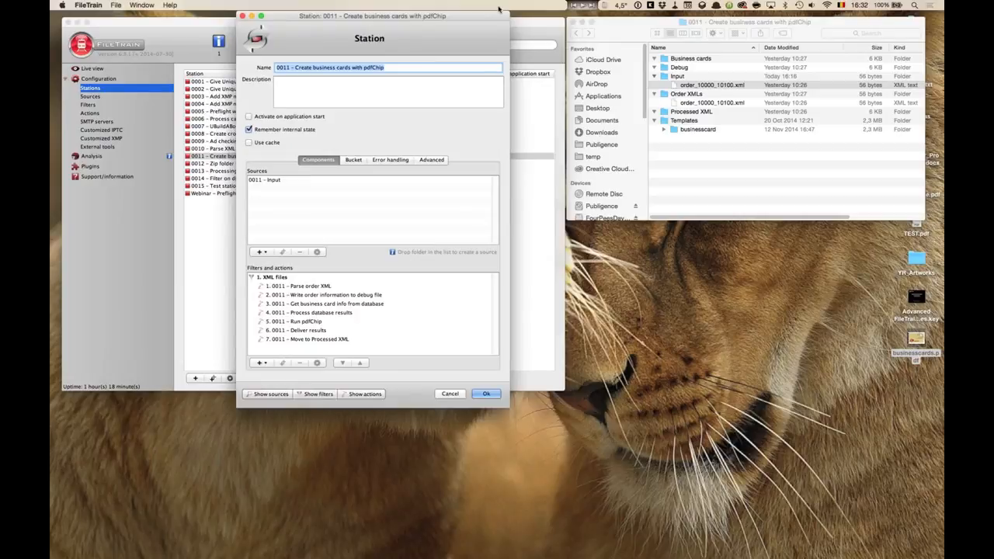
{"action": "left_click_drag", "start_coordinate": [499, 9], "coordinate": [579, 9]}
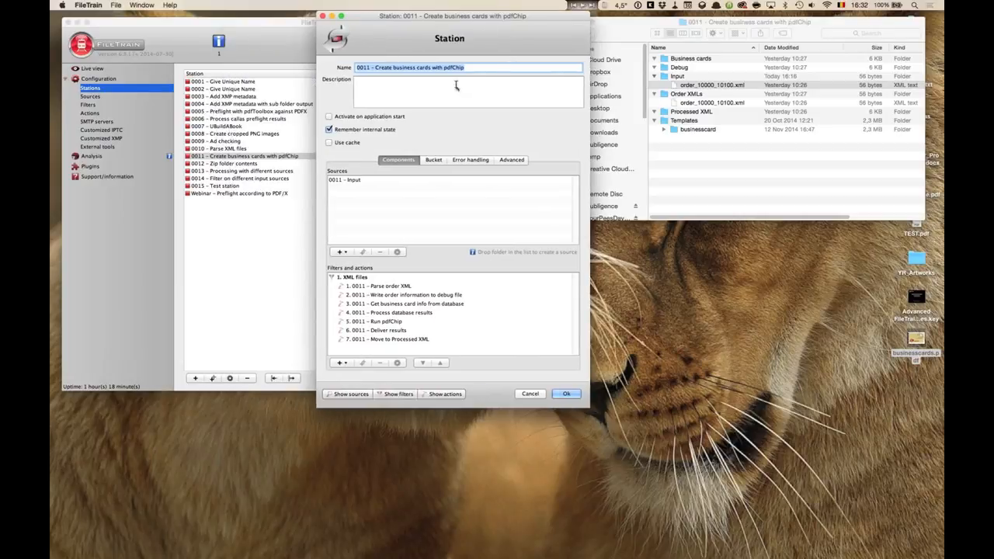
{"action": "left_click", "coordinate": [399, 304]}
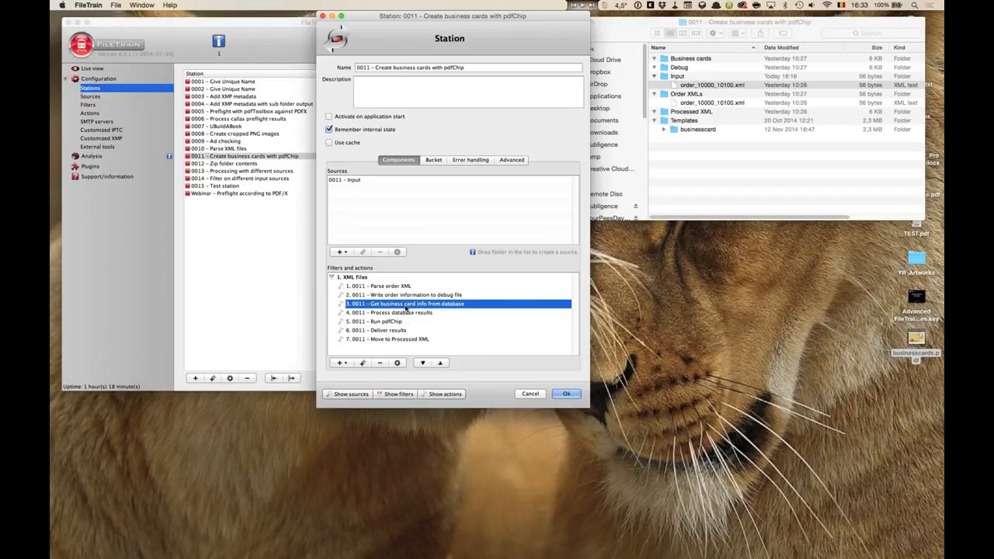
{"action": "double_click", "coordinate": [405, 308]}
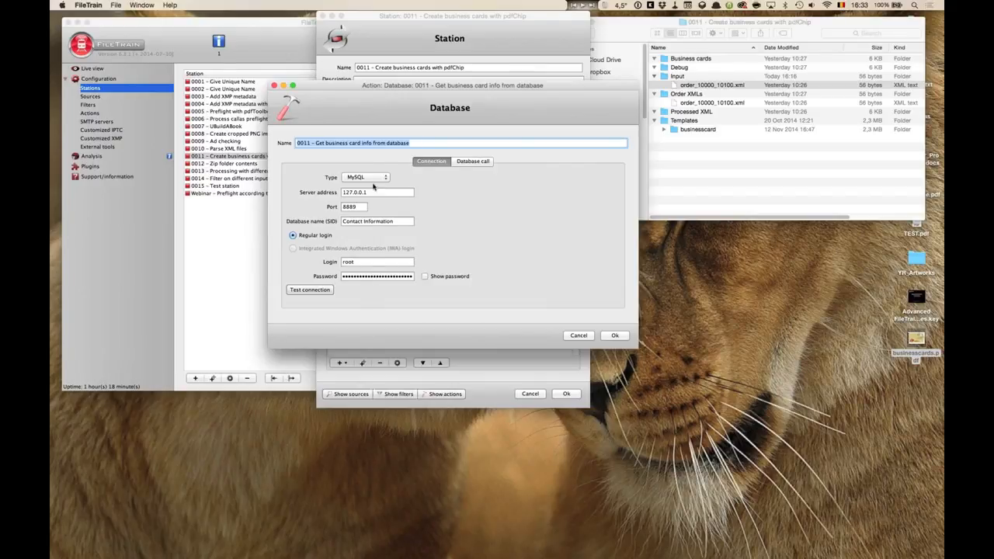
{"action": "key", "text": "Tab"}
{"action": "key", "text": "Tab"}
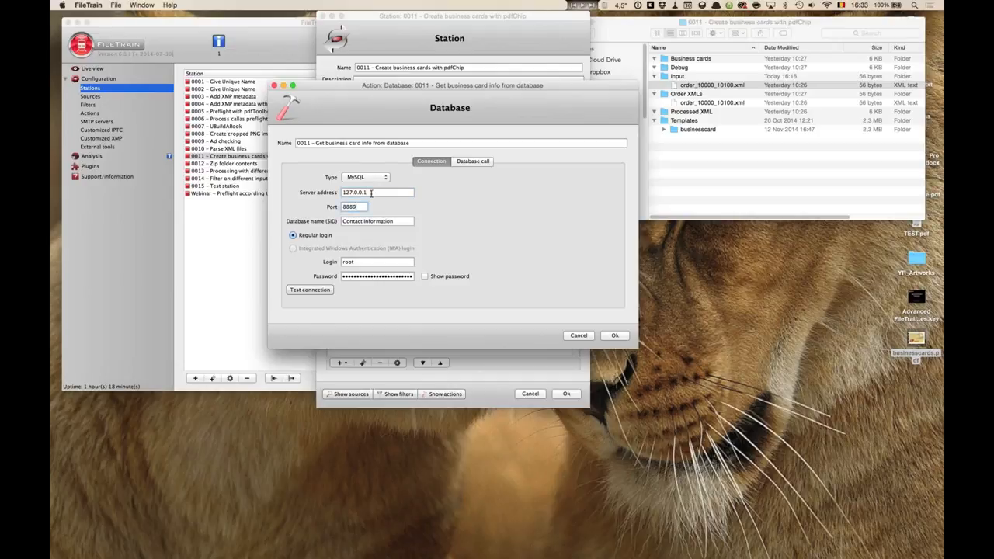
{"action": "key", "text": "Tab"}
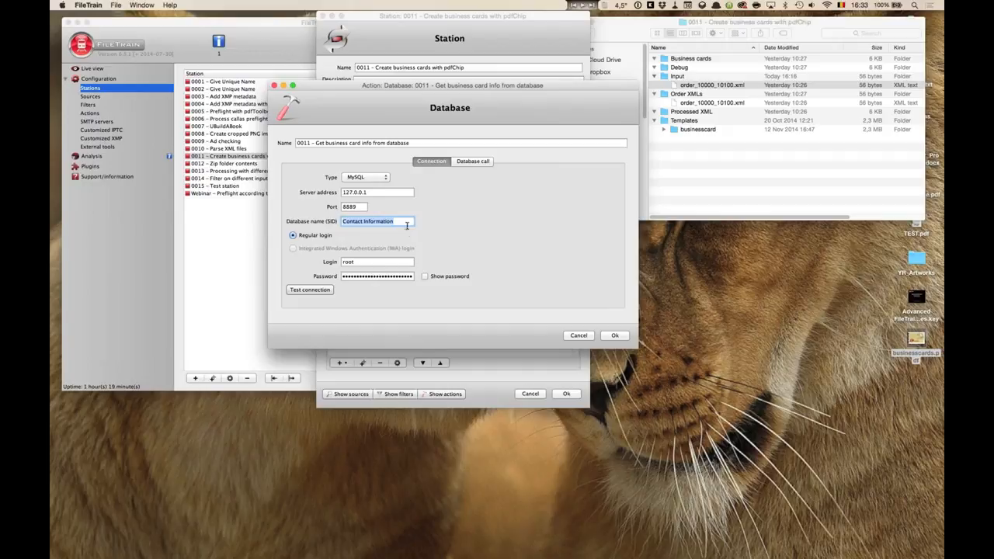
Examine the SQL query that selects concatenated contact fields with LIMIT bucket values, then close the dialog.
{"action": "left_click", "coordinate": [474, 162]}
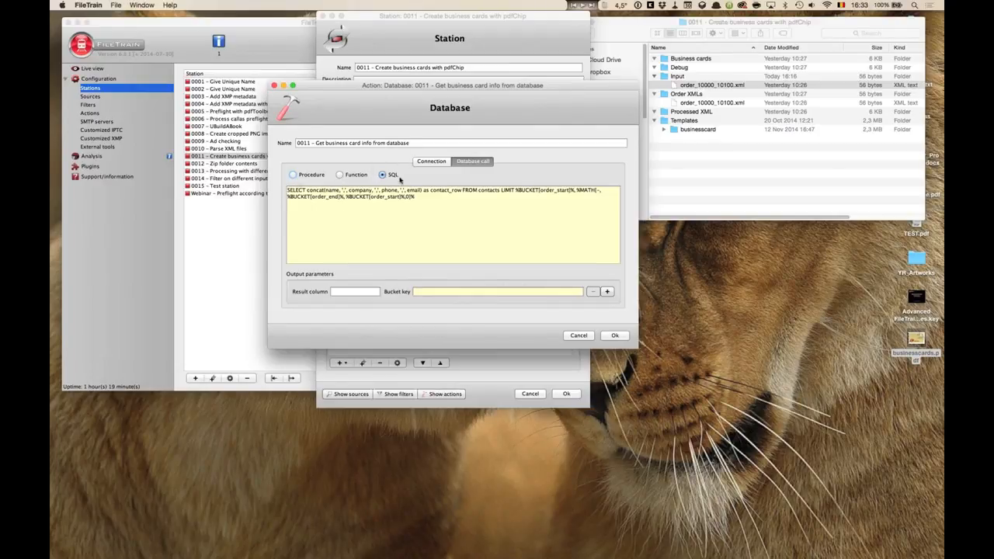
{"action": "left_click_drag", "start_coordinate": [287, 190], "coordinate": [421, 191]}
{"action": "left_click", "coordinate": [460, 202]}
{"action": "double_click", "coordinate": [486, 191]}
{"action": "double_click", "coordinate": [507, 191]}
{"action": "left_click", "coordinate": [516, 191]}
{"action": "left_click_drag", "start_coordinate": [516, 190], "coordinate": [578, 191]}
{"action": "key", "text": "Escape"}
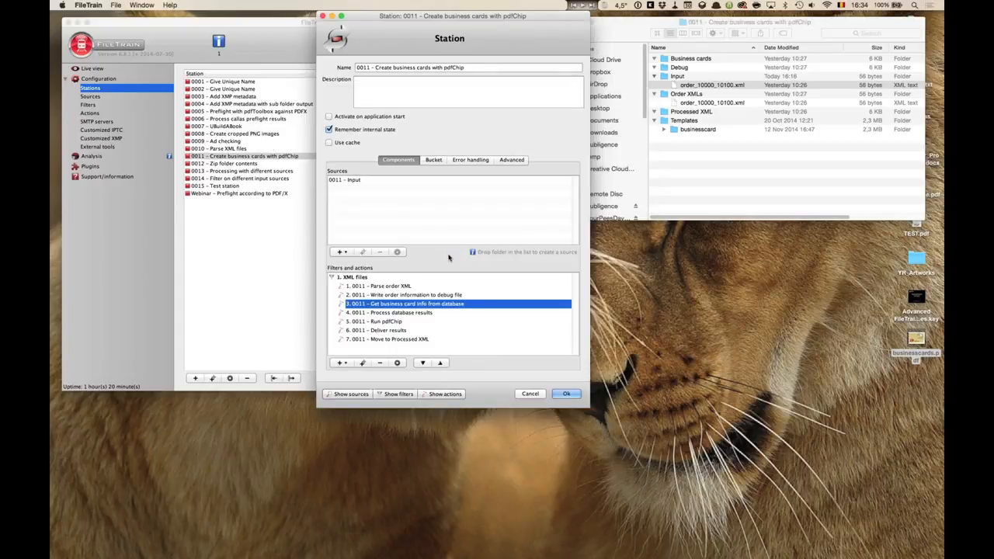
Open the Process database results For each action, enlarge it, and examine its %BUCKET_LIST[contact_row-list,#$#]% value before closing.
{"action": "double_click", "coordinate": [416, 313]}
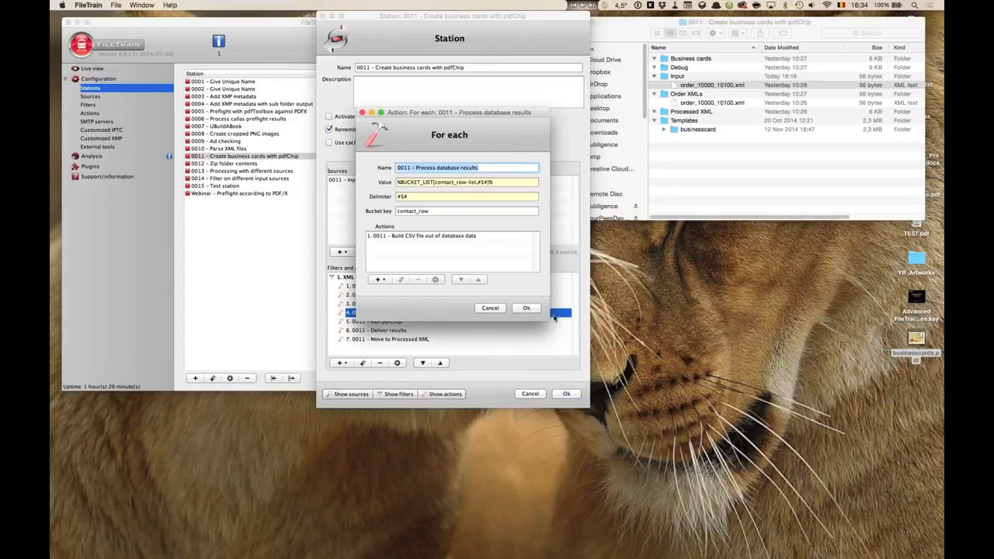
{"action": "left_click_drag", "start_coordinate": [548, 319], "coordinate": [617, 355]}
{"action": "left_click", "coordinate": [501, 182]}
{"action": "left_click_drag", "start_coordinate": [500, 181], "coordinate": [373, 181]}
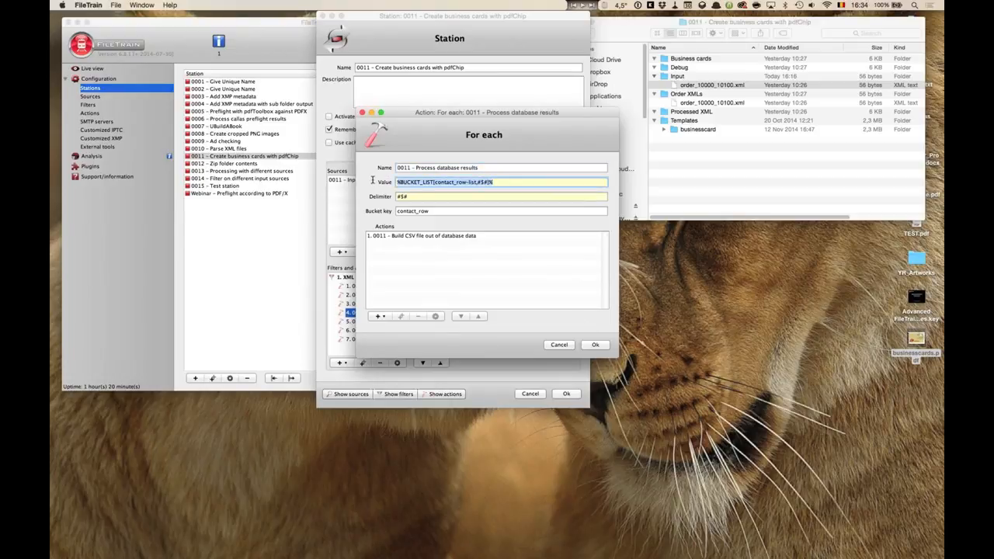
{"action": "left_click", "coordinate": [436, 181]}
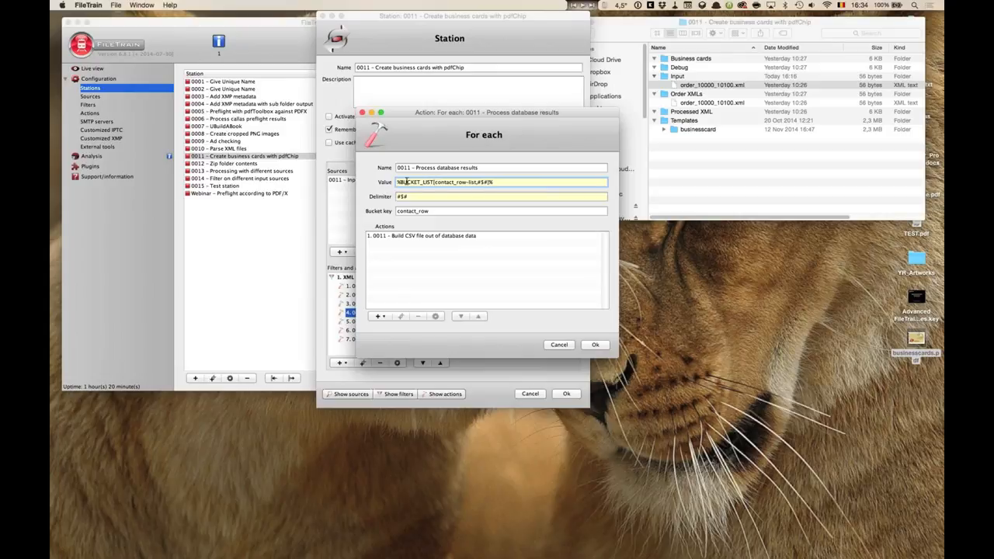
{"action": "left_click_drag", "start_coordinate": [436, 182], "coordinate": [475, 181]}
{"action": "key", "text": "Return"}
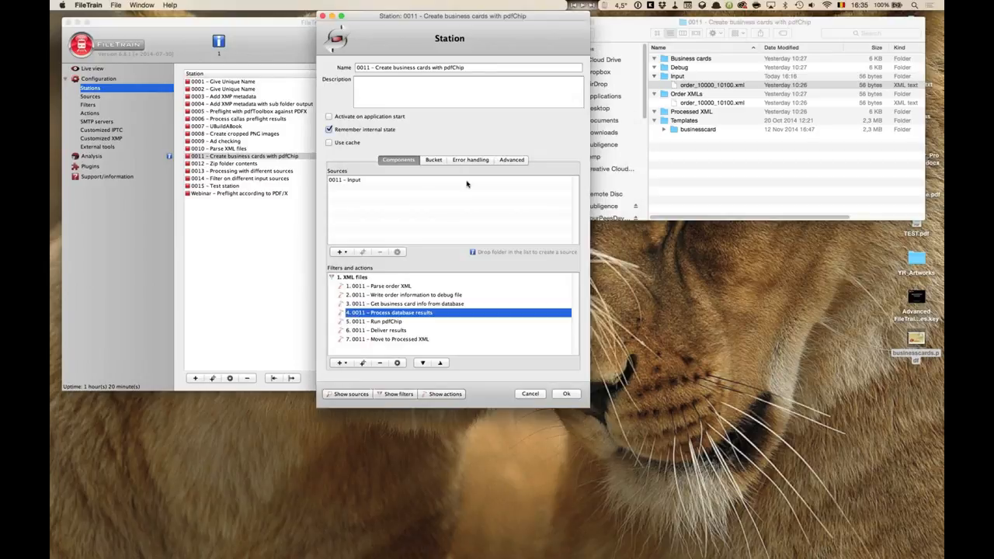
Switch to the Keynote presentation and go to the Implementing loops slide.
{"action": "key", "text": "super+Tab"}
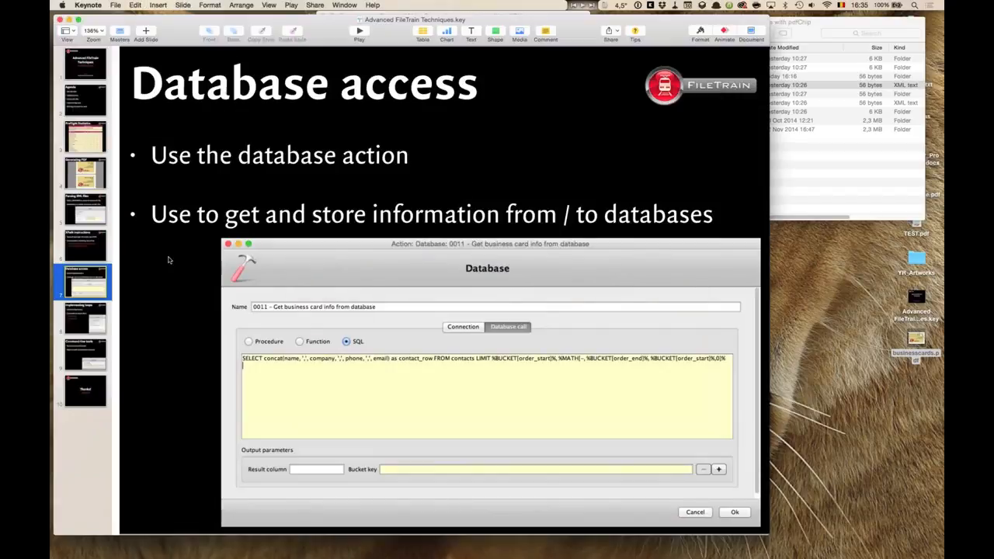
{"action": "left_click", "coordinate": [100, 314]}
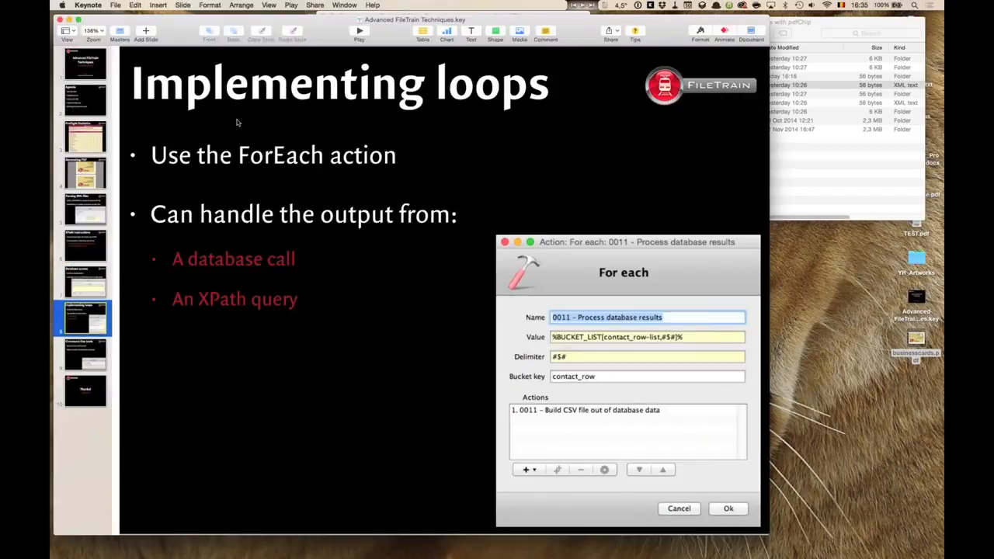
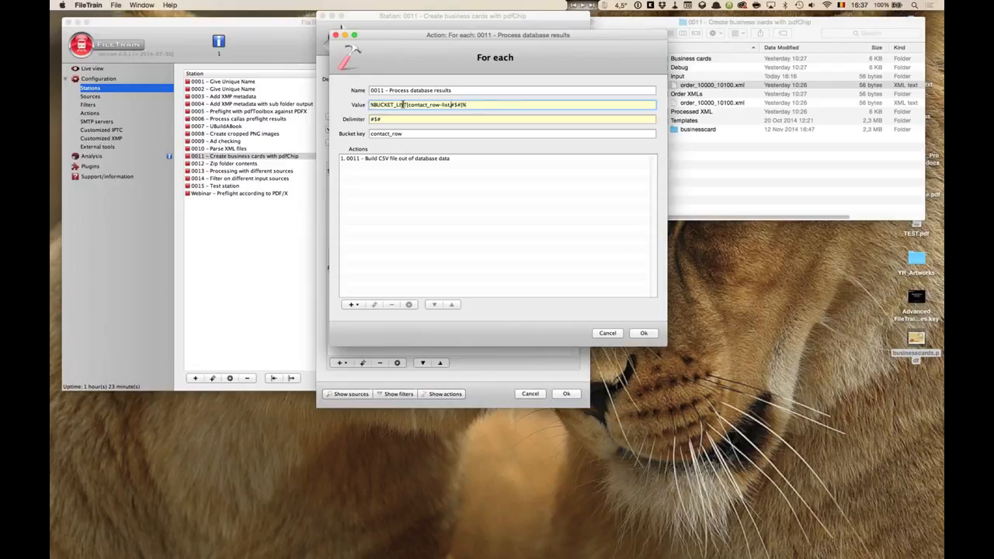
Reopen the Get business card info from database action's SQL query and compare its contact_row alias with the For each value.
{"action": "left_click_drag", "start_coordinate": [409, 104], "coordinate": [449, 105]}
{"action": "left_click", "coordinate": [438, 105]}
{"action": "left_click_drag", "start_coordinate": [406, 105], "coordinate": [443, 105]}
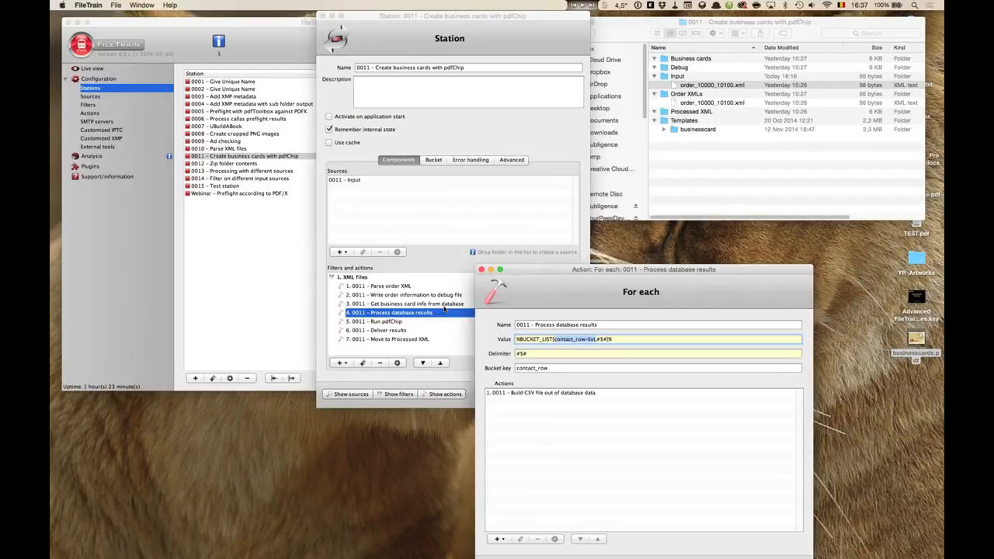
{"action": "double_click", "coordinate": [444, 303]}
{"action": "left_click", "coordinate": [462, 162]}
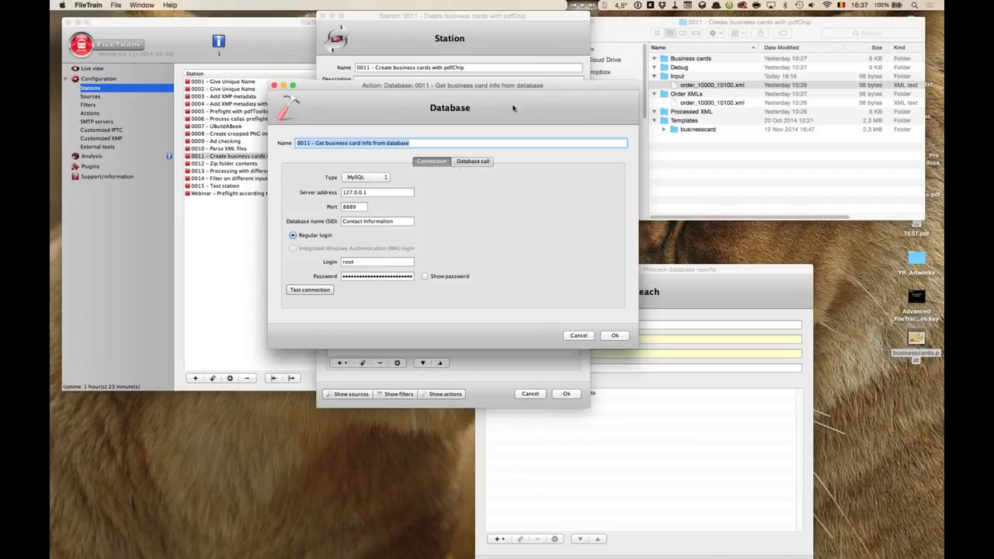
{"action": "left_click_drag", "start_coordinate": [410, 108], "coordinate": [246, 127]}
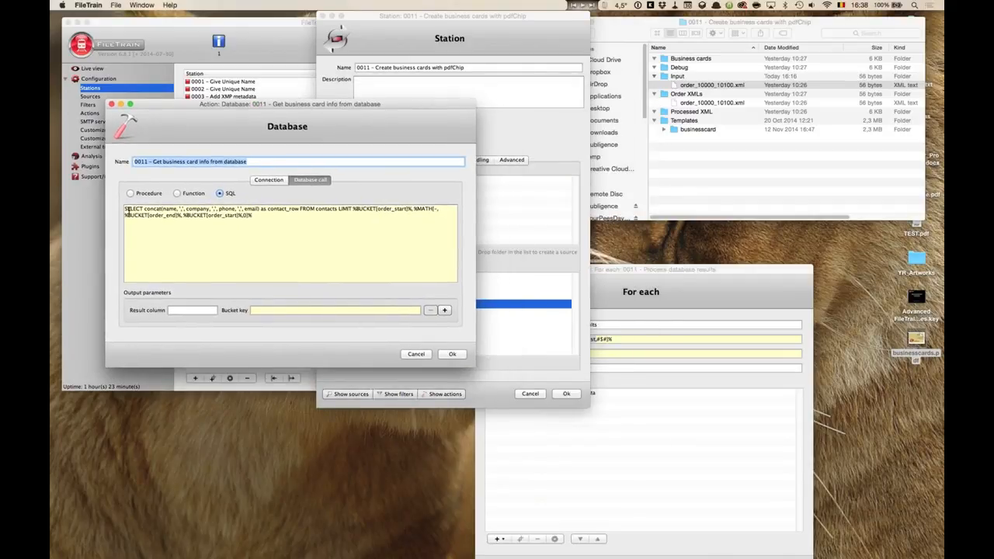
{"action": "left_click", "coordinate": [266, 210]}
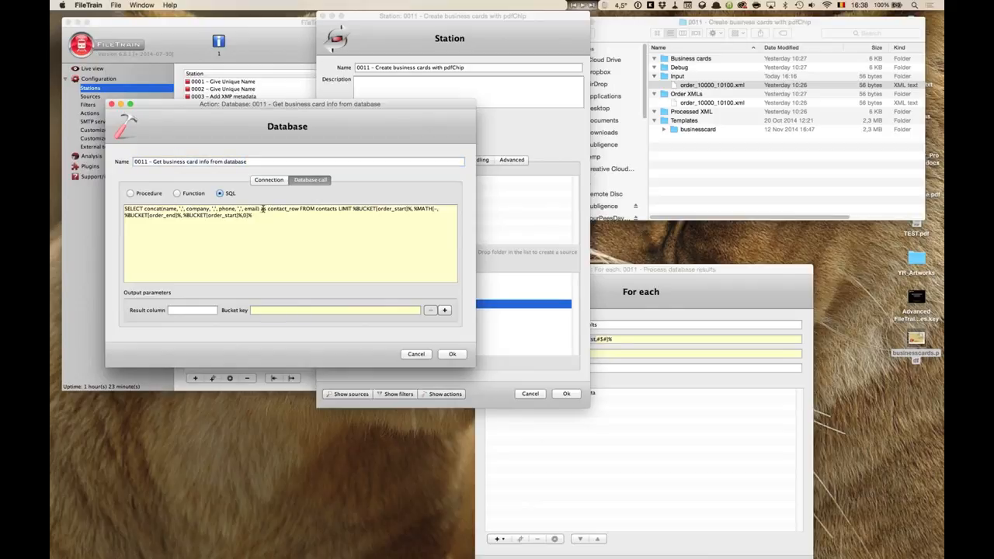
{"action": "double_click", "coordinate": [288, 210]}
Examine the For each action's value, delimiter #$# and contact_row bucket key alongside the SQL query.
{"action": "left_click_drag", "start_coordinate": [637, 270], "coordinate": [628, 96]}
{"action": "left_click", "coordinate": [586, 165]}
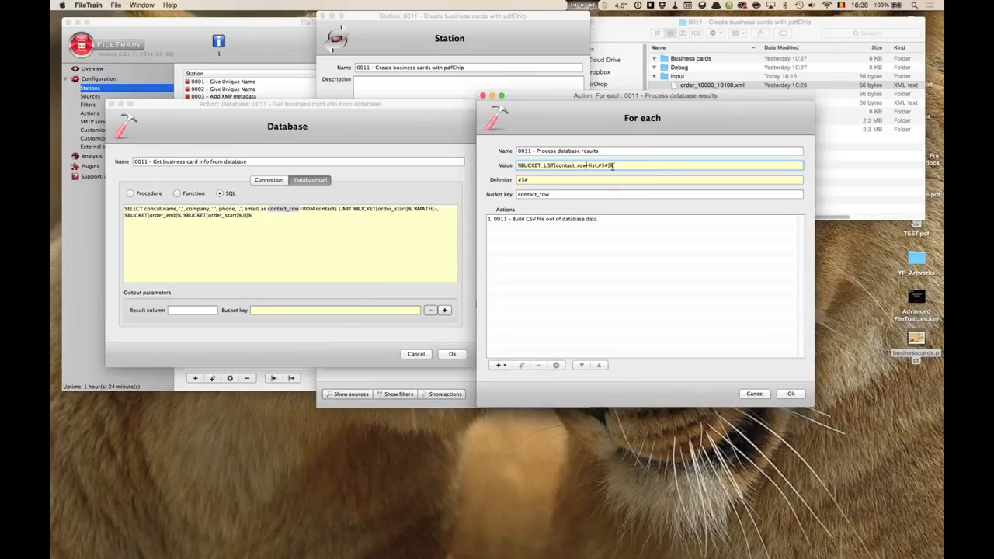
{"action": "left_click_drag", "start_coordinate": [598, 165], "coordinate": [613, 165]}
{"action": "left_click", "coordinate": [526, 179]}
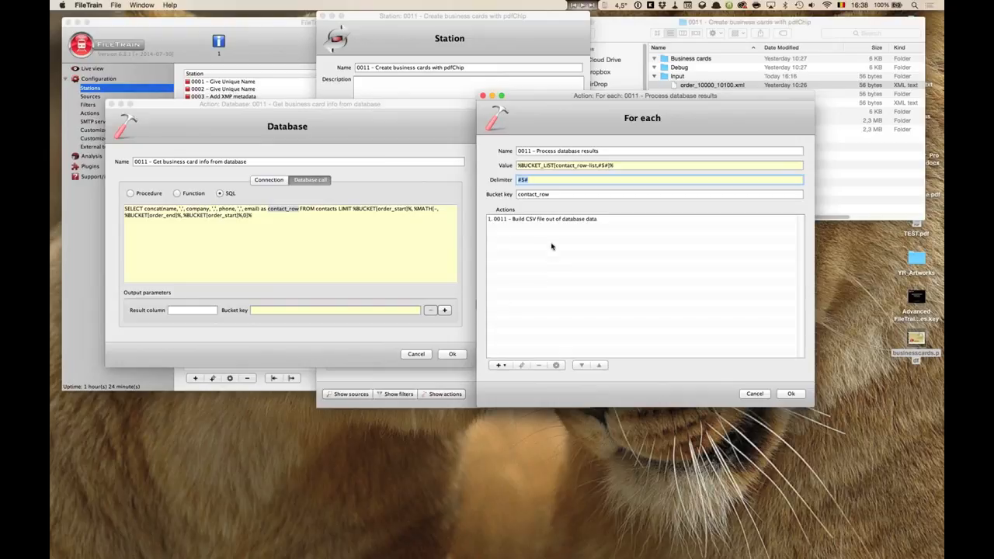
{"action": "left_click", "coordinate": [546, 194]}
{"action": "left_click_drag", "start_coordinate": [546, 194], "coordinate": [514, 195]}
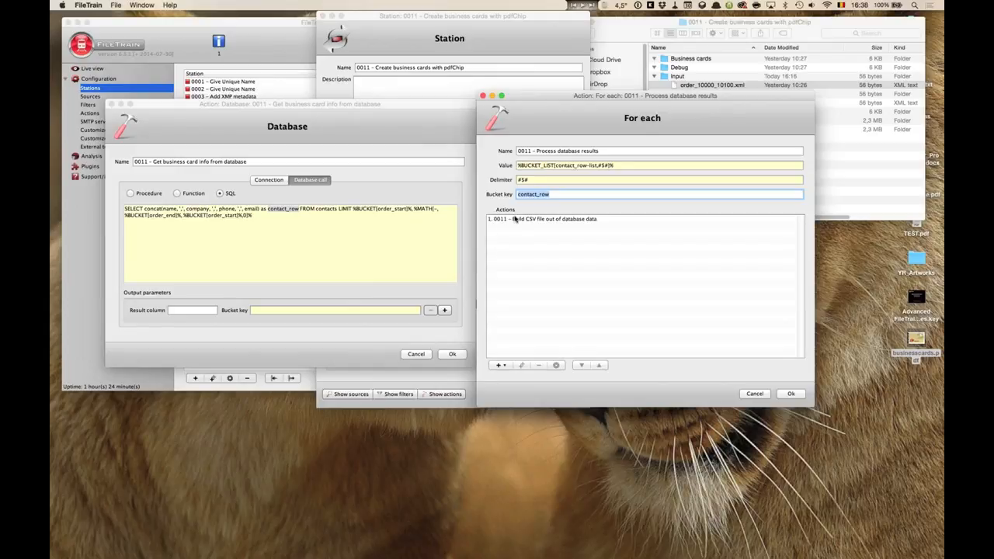
{"action": "left_click", "coordinate": [518, 220]}
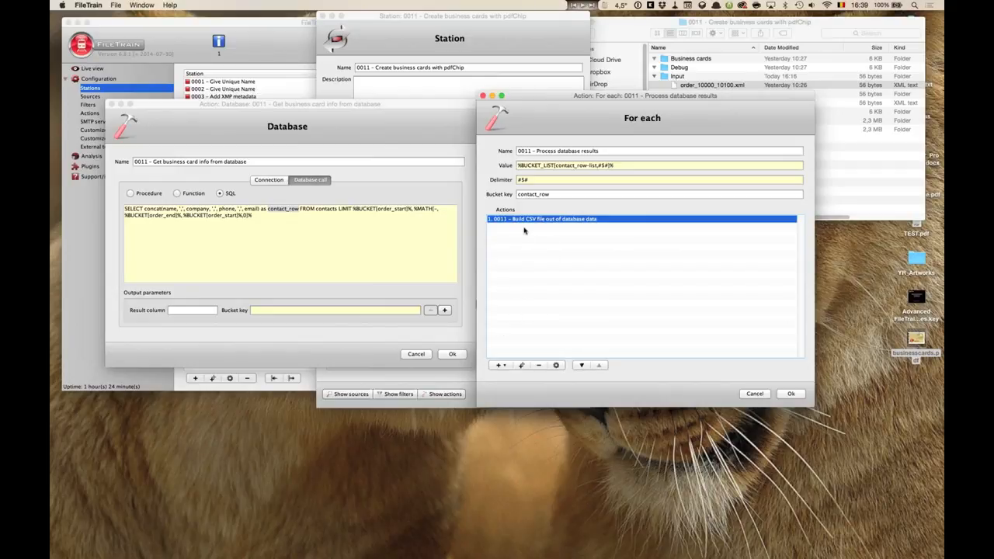
{"action": "left_click", "coordinate": [281, 129]}
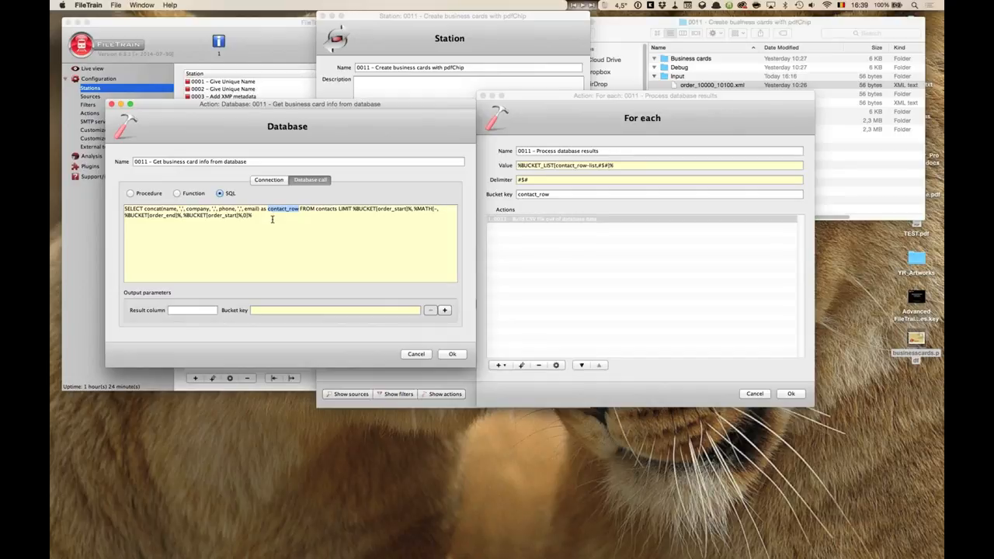
{"action": "left_click", "coordinate": [638, 162]}
{"action": "left_click", "coordinate": [617, 179]}
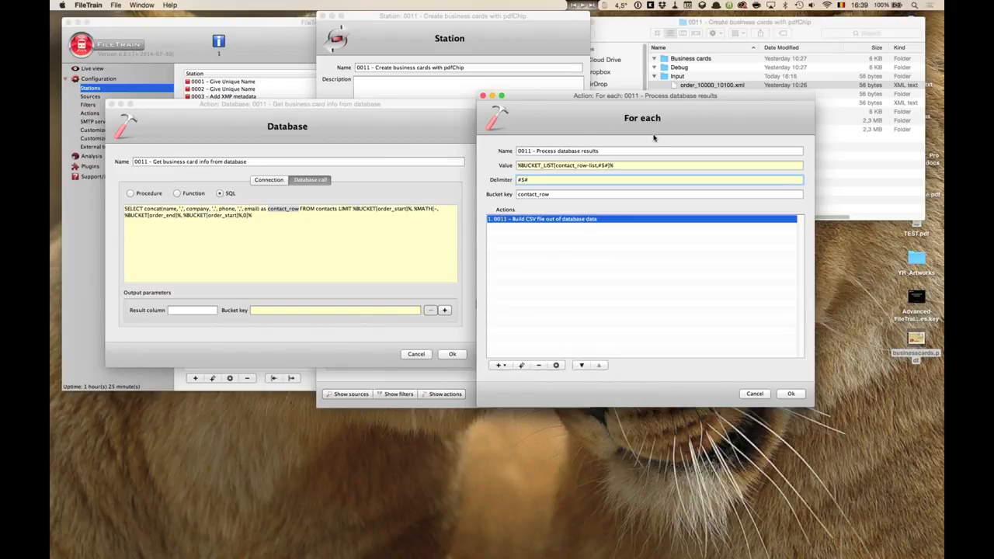
{"action": "key", "text": "Tab"}
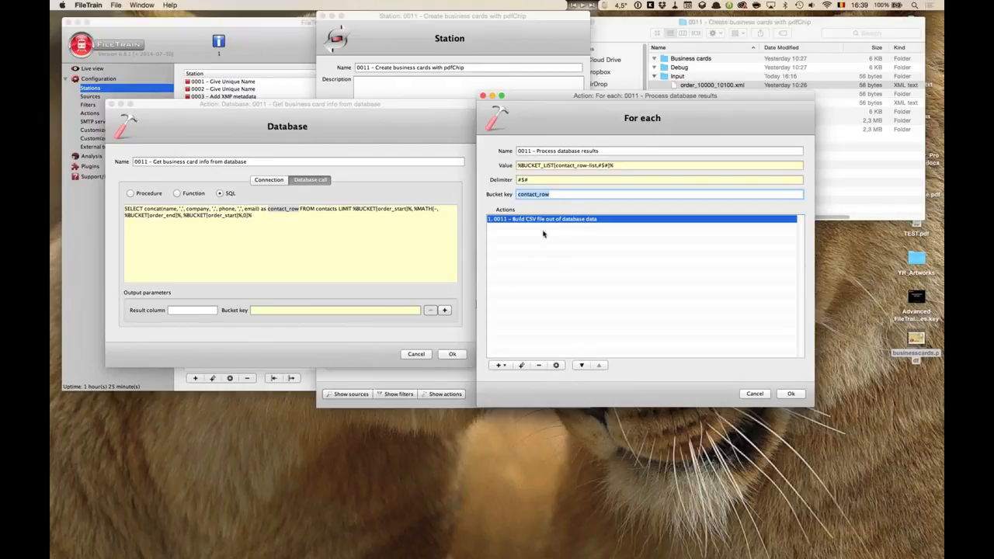
{"action": "left_click", "coordinate": [552, 195]}
{"action": "left_click_drag", "start_coordinate": [551, 195], "coordinate": [515, 197]}
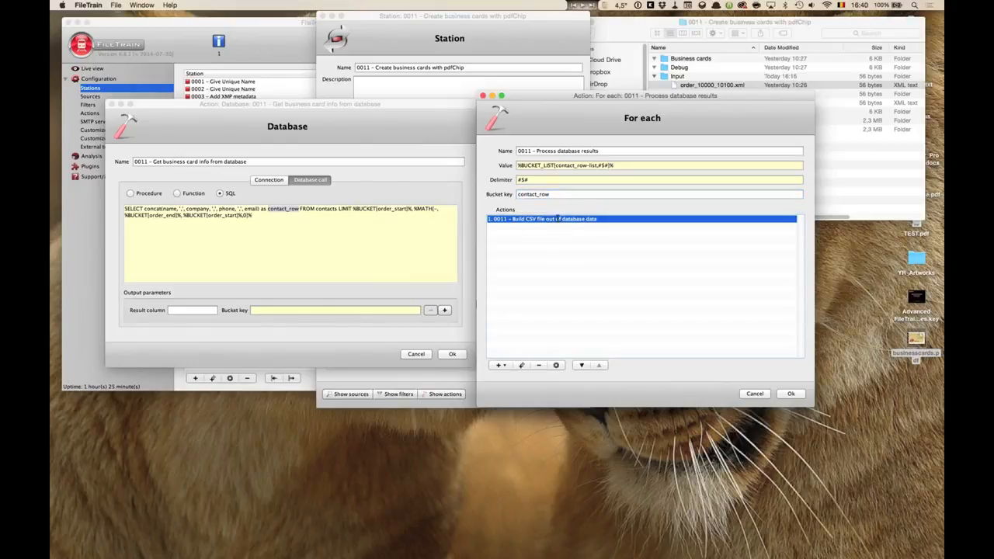
Open the Build CSV file out of database data text file action, examine its bucket text and destination, then close all dialogs.
{"action": "double_click", "coordinate": [557, 221]}
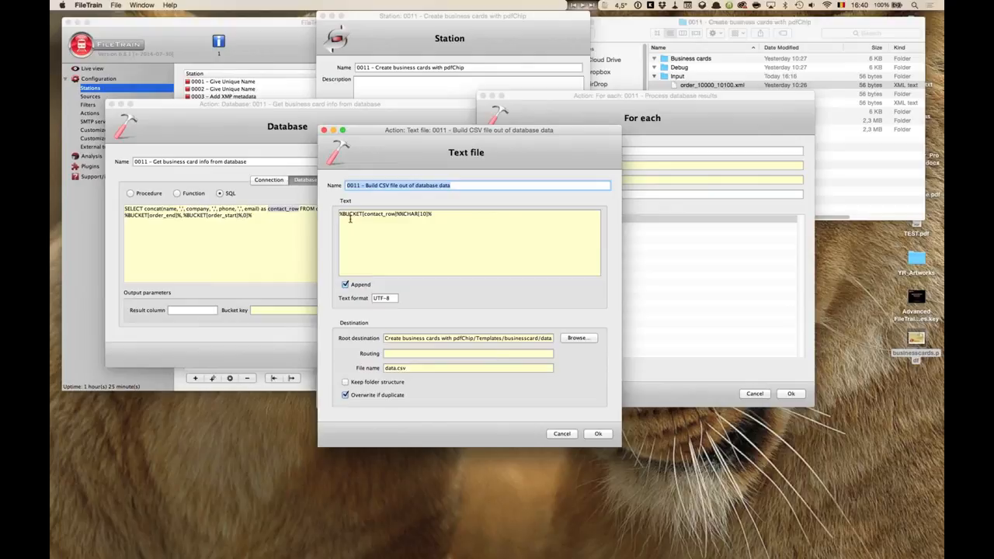
{"action": "left_click_drag", "start_coordinate": [340, 214], "coordinate": [396, 217]}
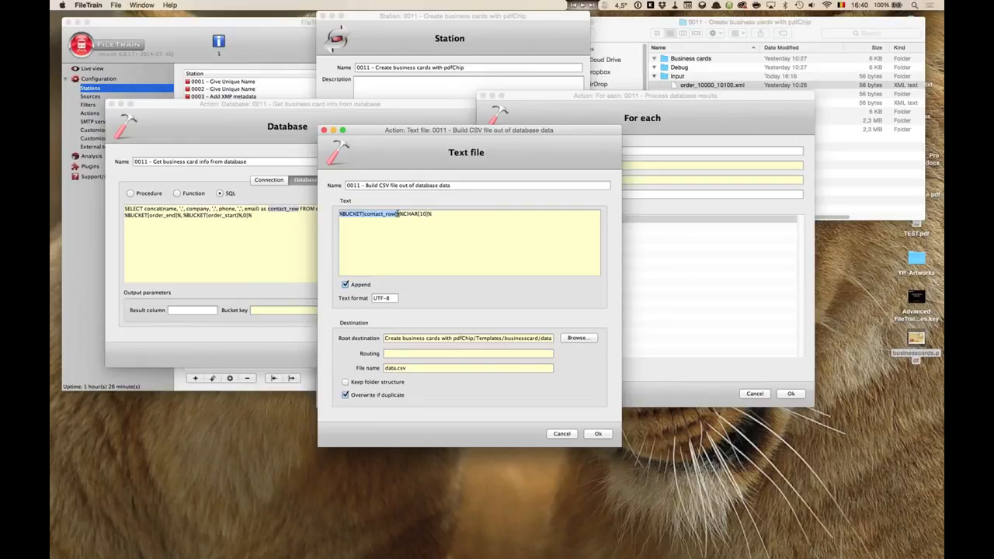
{"action": "left_click", "coordinate": [399, 215]}
{"action": "left_click_drag", "start_coordinate": [400, 215], "coordinate": [432, 235]}
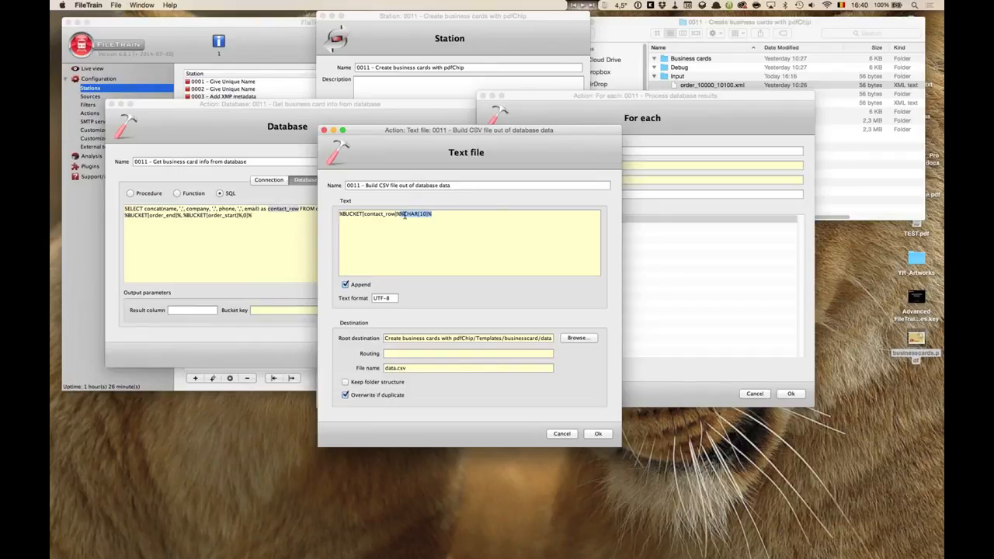
{"action": "left_click", "coordinate": [438, 215]}
{"action": "left_click_drag", "start_coordinate": [375, 147], "coordinate": [629, 290]}
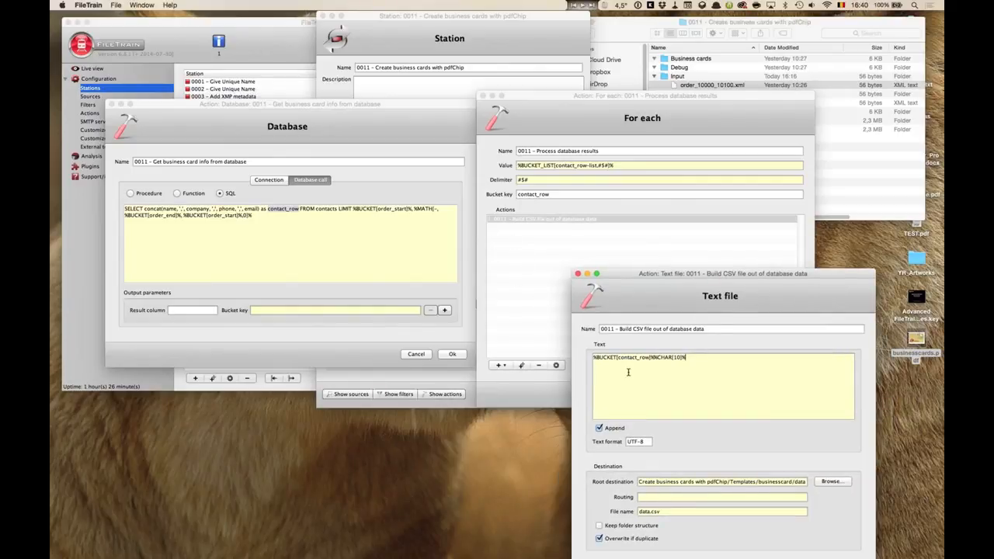
{"action": "left_click_drag", "start_coordinate": [619, 358], "coordinate": [649, 359]}
{"action": "key", "text": "Escape"}
{"action": "key", "text": "Escape"}
{"action": "key", "text": "Escape"}
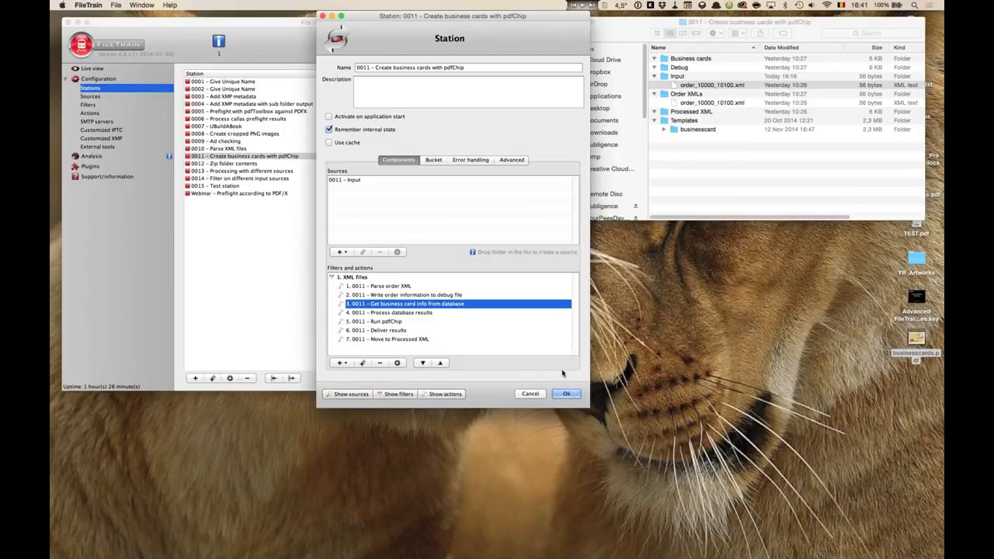
Open station 0006 – Process callas preflight results and its Process callas hits in XML report For each action to examine its value.
{"action": "left_click", "coordinate": [207, 232]}
{"action": "left_click", "coordinate": [237, 120]}
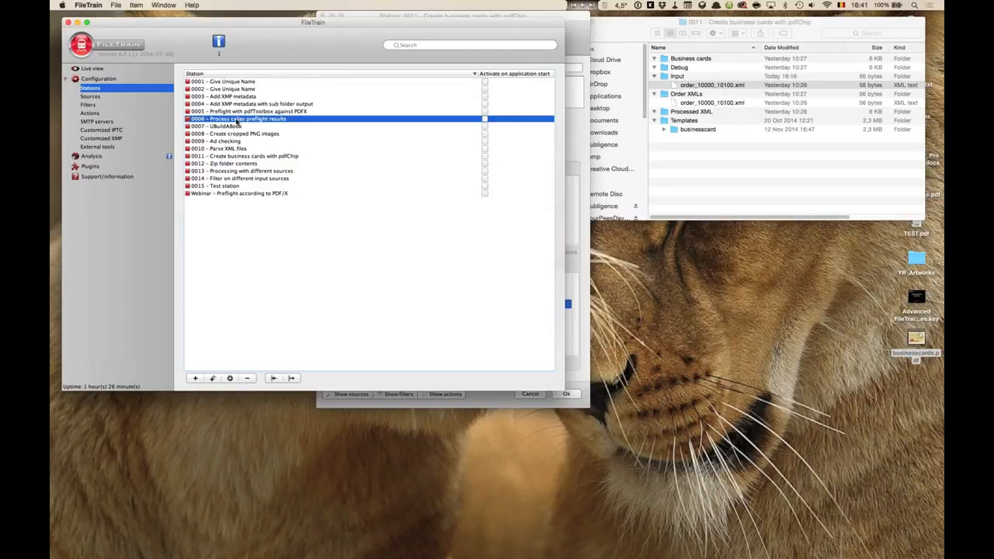
{"action": "double_click", "coordinate": [237, 121]}
{"action": "scroll", "coordinate": [348, 332], "scroll_direction": "down", "scroll_amount": 2}
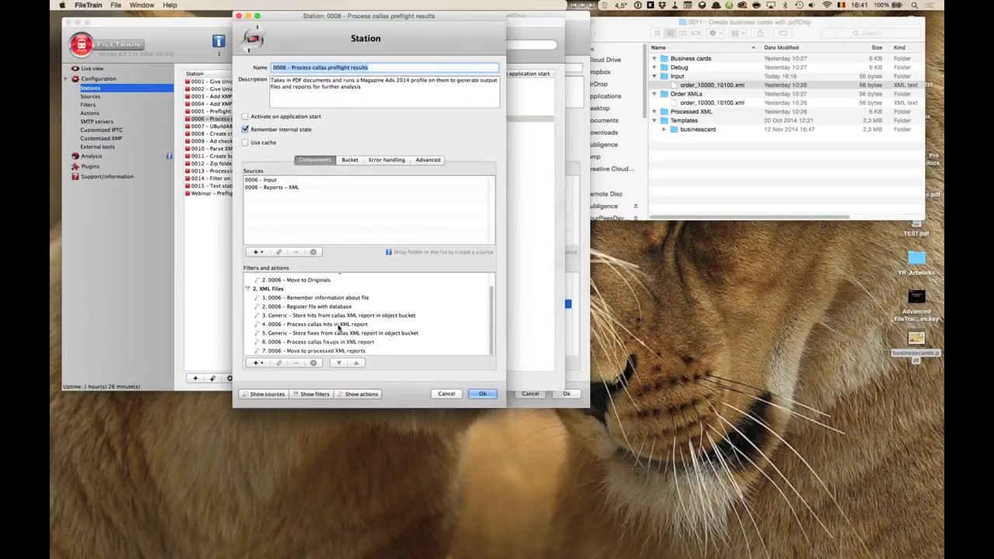
{"action": "double_click", "coordinate": [340, 325]}
{"action": "left_click_drag", "start_coordinate": [397, 115], "coordinate": [391, 43]}
{"action": "left_click_drag", "start_coordinate": [459, 248], "coordinate": [527, 335]}
{"action": "left_click_drag", "start_coordinate": [458, 39], "coordinate": [716, 47]}
{"action": "left_click_drag", "start_coordinate": [565, 118], "coordinate": [643, 118]}
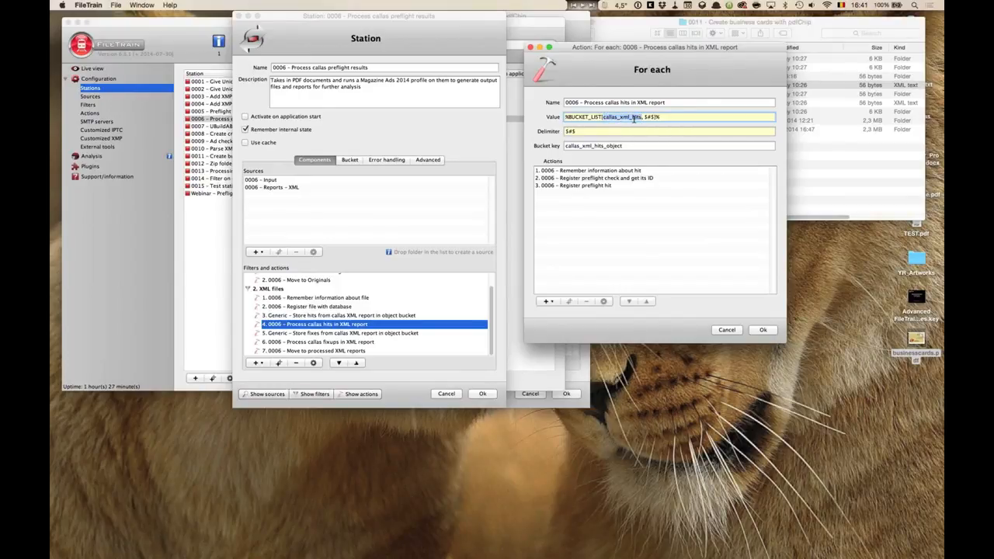
Open the Generic – Store hits from callas XML report in object bucket action and examine its XPATHLISTEL value, then close it.
{"action": "left_click", "coordinate": [339, 316]}
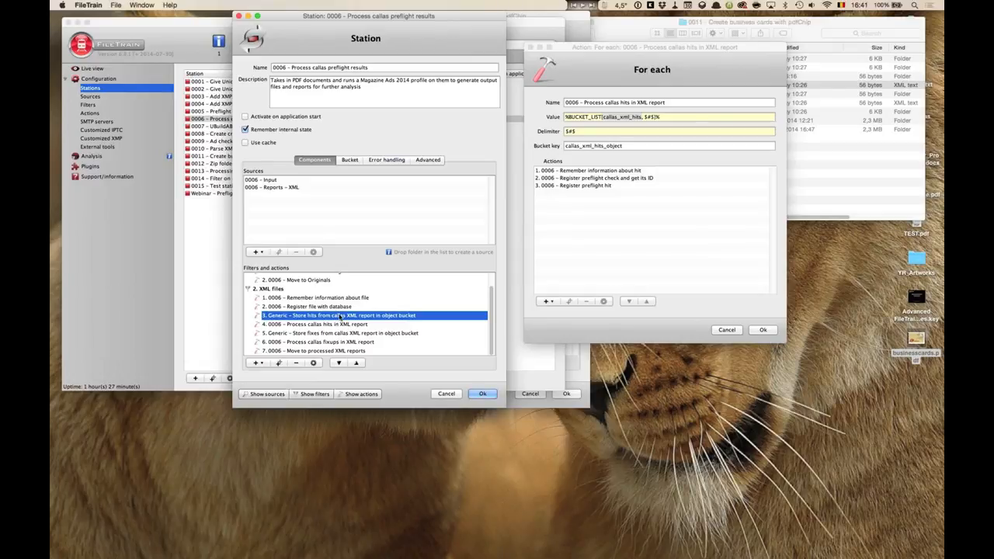
{"action": "double_click", "coordinate": [339, 317]}
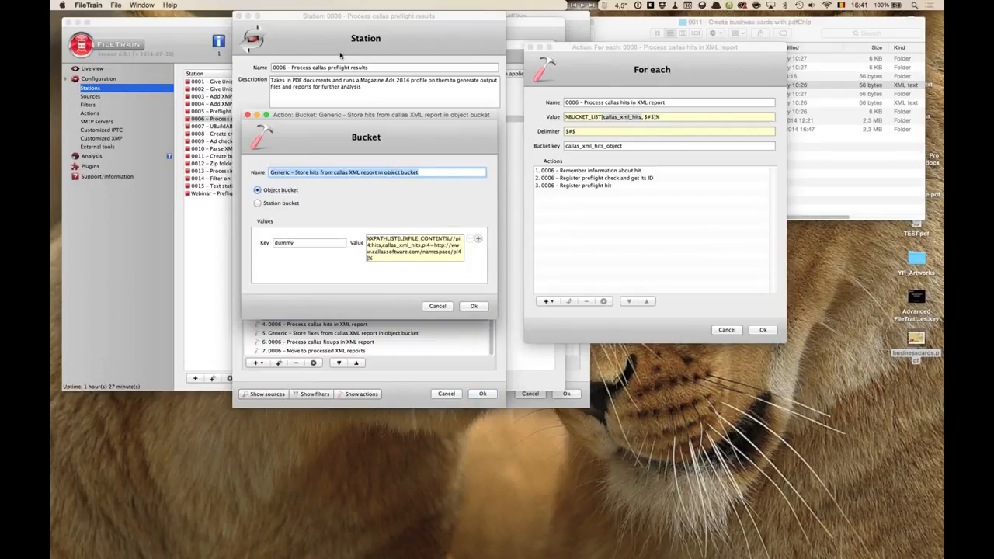
{"action": "left_click_drag", "start_coordinate": [335, 66], "coordinate": [324, 37]}
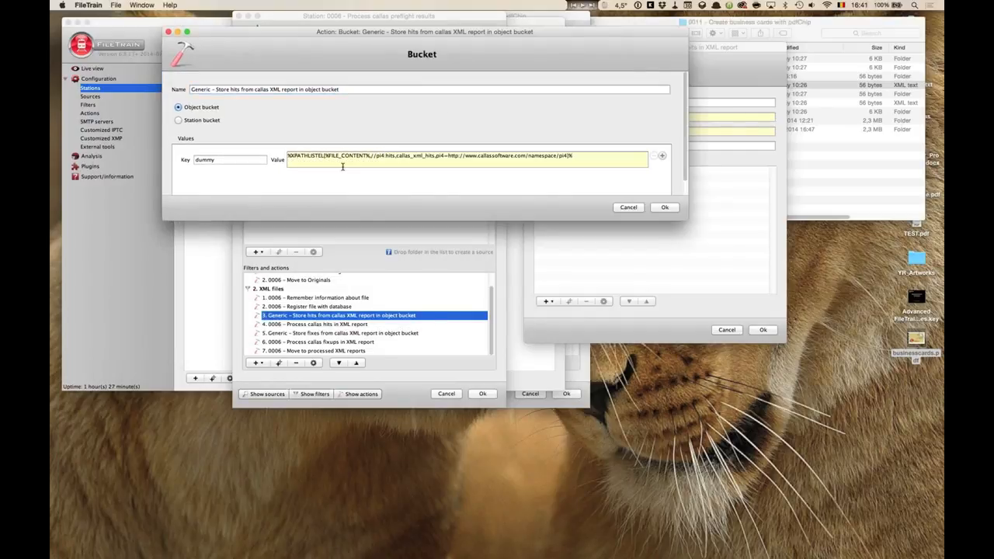
{"action": "left_click_drag", "start_coordinate": [325, 156], "coordinate": [370, 156]}
{"action": "left_click", "coordinate": [290, 156]}
{"action": "left_click", "coordinate": [323, 156]}
{"action": "left_click_drag", "start_coordinate": [370, 155], "coordinate": [395, 157]}
{"action": "left_click", "coordinate": [374, 156]}
{"action": "left_click_drag", "start_coordinate": [374, 155], "coordinate": [395, 160]}
{"action": "left_click", "coordinate": [405, 156]}
{"action": "left_click_drag", "start_coordinate": [396, 156], "coordinate": [436, 157]}
{"action": "left_click_drag", "start_coordinate": [530, 33], "coordinate": [553, 247]}
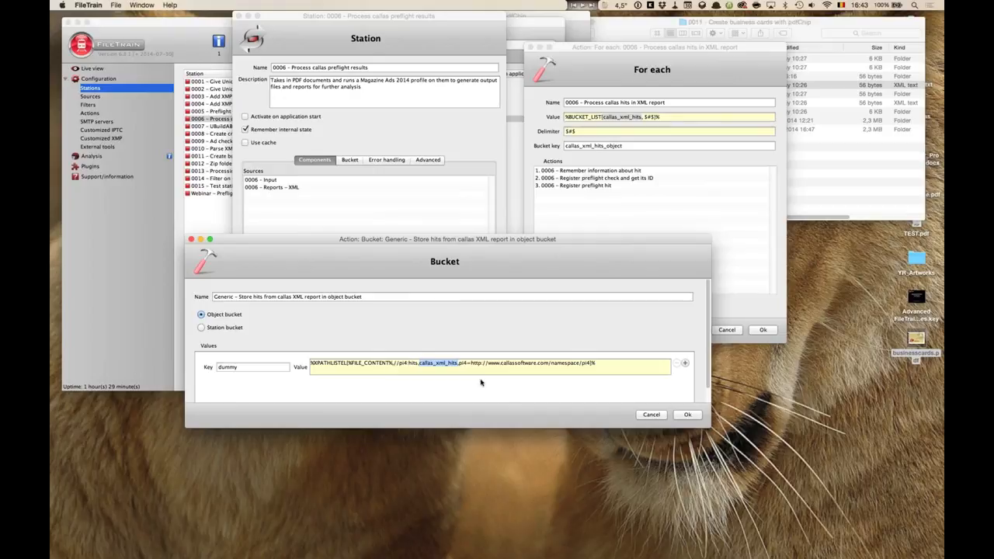
{"action": "key", "text": "Escape"}
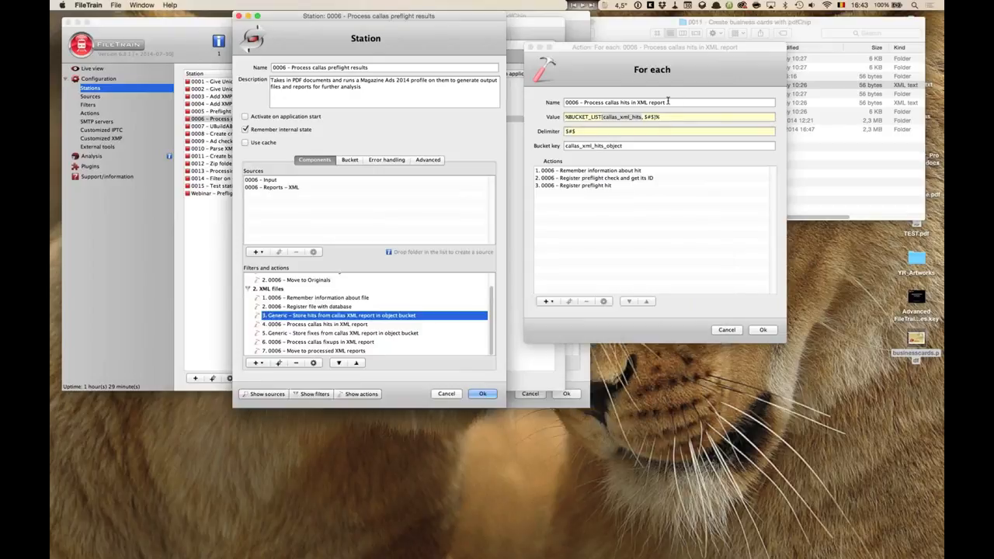
Examine the For each action's value, delimiter, callas_xml_hits_object bucket key and its three nested actions.
{"action": "left_click", "coordinate": [666, 103]}
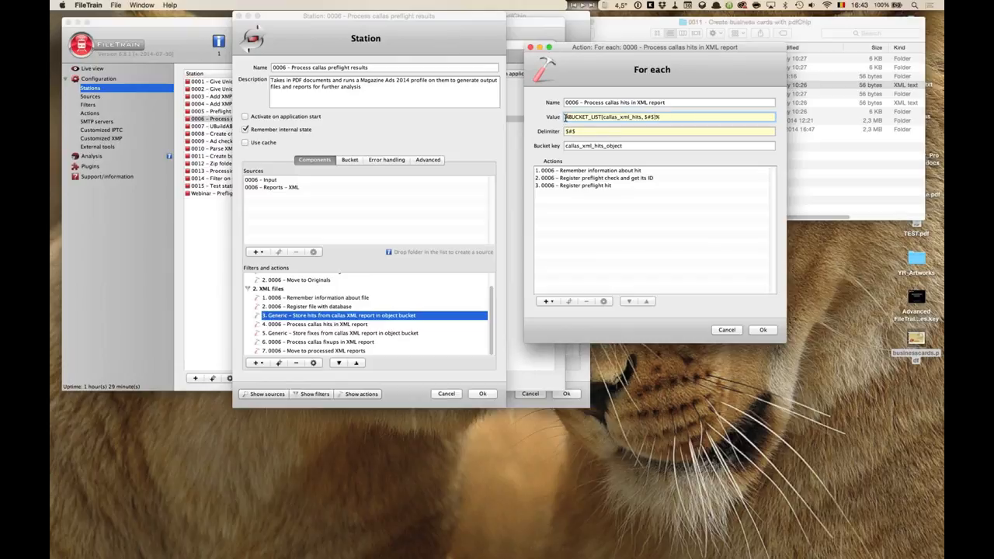
{"action": "left_click_drag", "start_coordinate": [565, 117], "coordinate": [603, 116]}
{"action": "left_click", "coordinate": [647, 116]}
{"action": "left_click", "coordinate": [568, 132]}
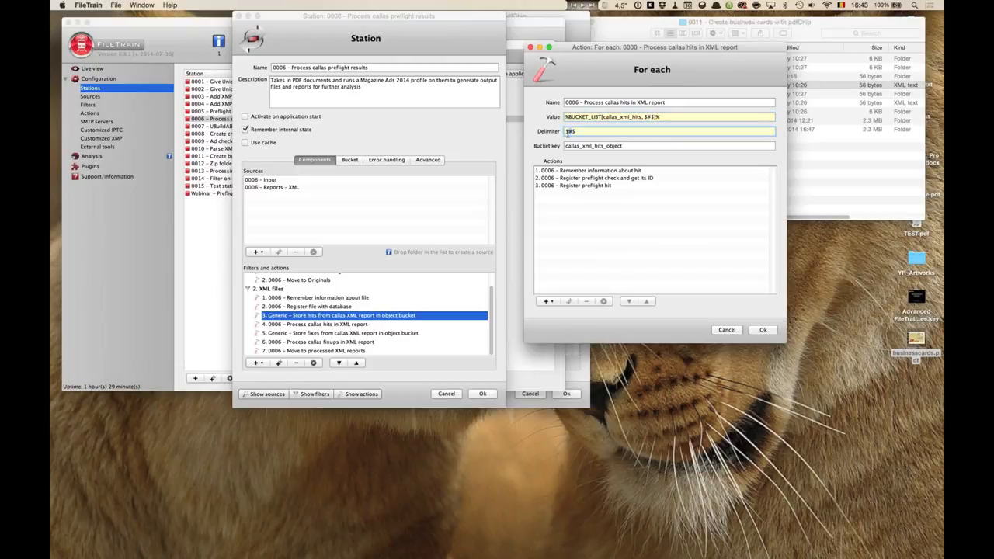
{"action": "left_click", "coordinate": [632, 116]}
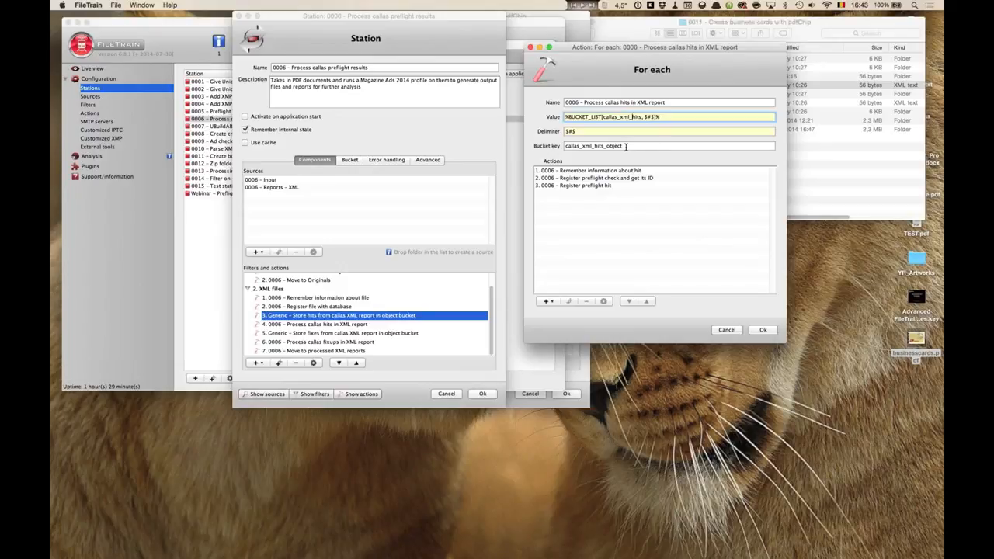
{"action": "left_click_drag", "start_coordinate": [623, 146], "coordinate": [565, 147]}
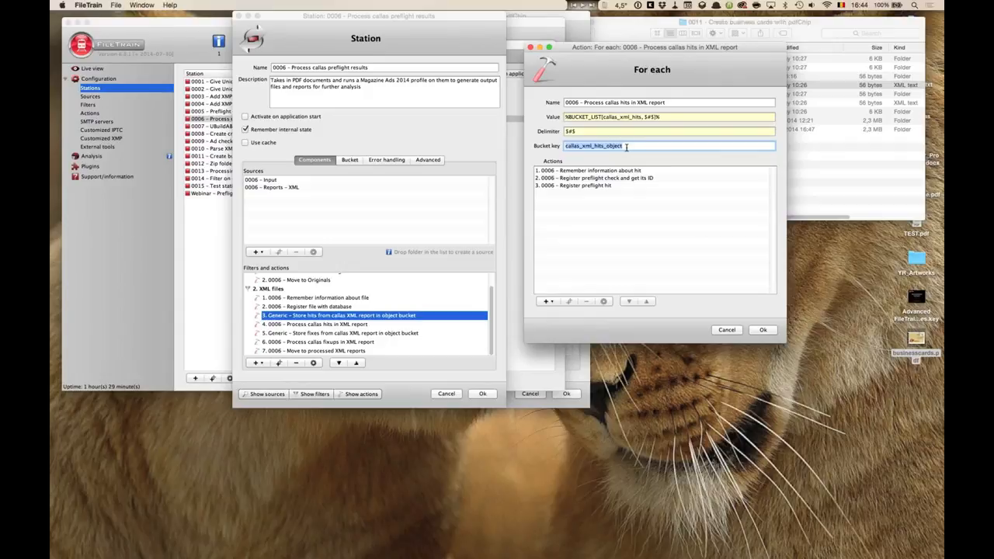
{"action": "left_click", "coordinate": [626, 147]}
{"action": "left_click", "coordinate": [604, 170]}
{"action": "left_click", "coordinate": [603, 178]}
{"action": "left_click", "coordinate": [602, 186]}
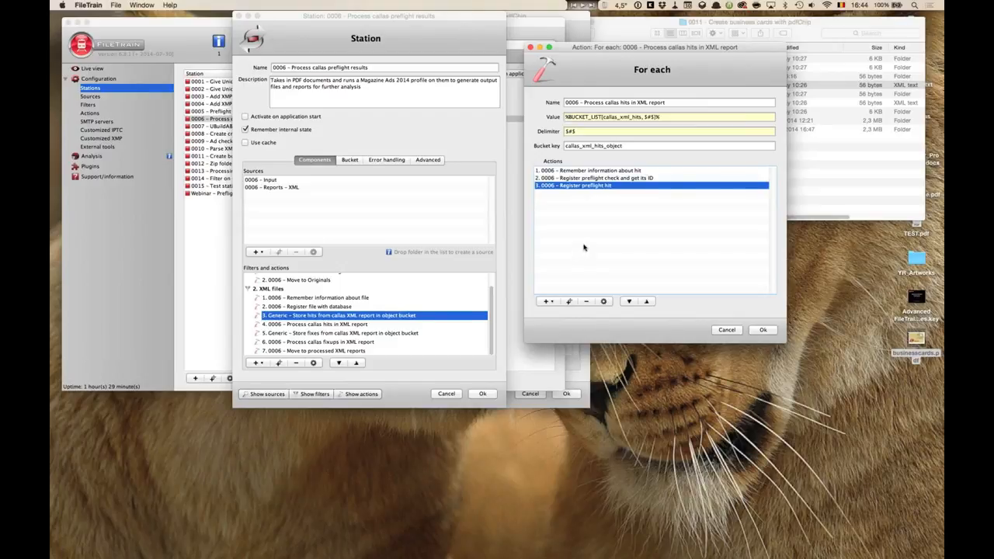
{"action": "left_click", "coordinate": [637, 146]}
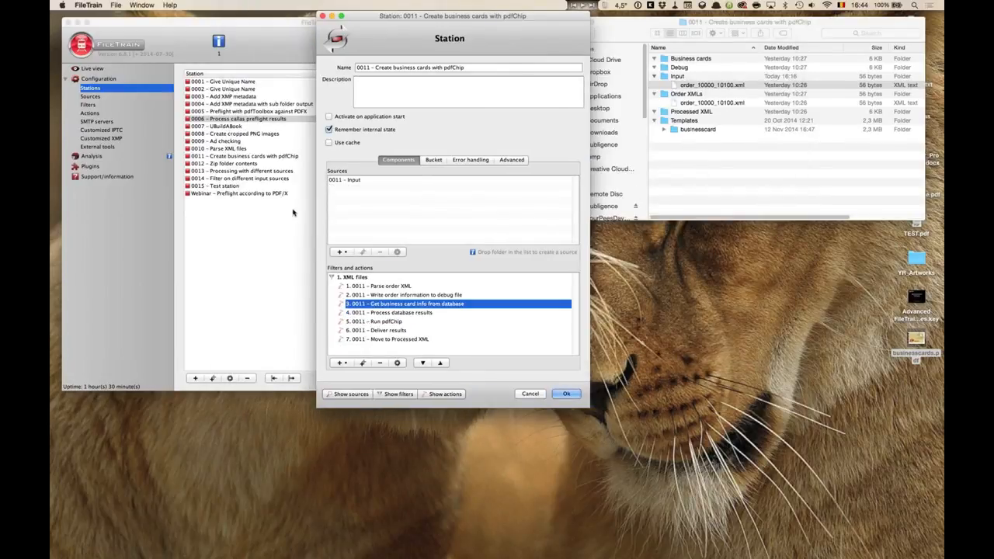
Switch to the Keynote presentation and select the slide after Implementing loops.
{"action": "key", "text": "super+Tab"}
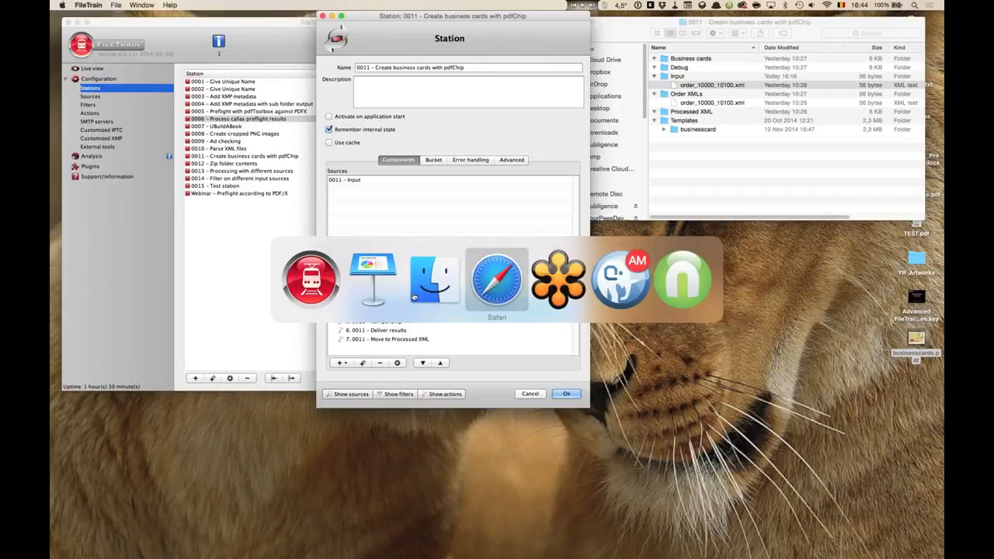
{"action": "left_click", "coordinate": [371, 286]}
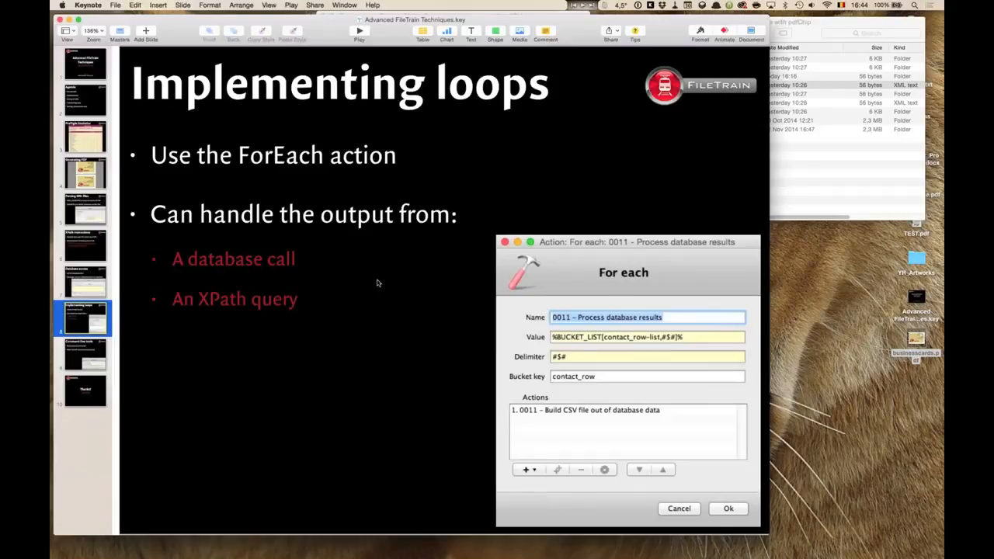
{"action": "left_click", "coordinate": [104, 348]}
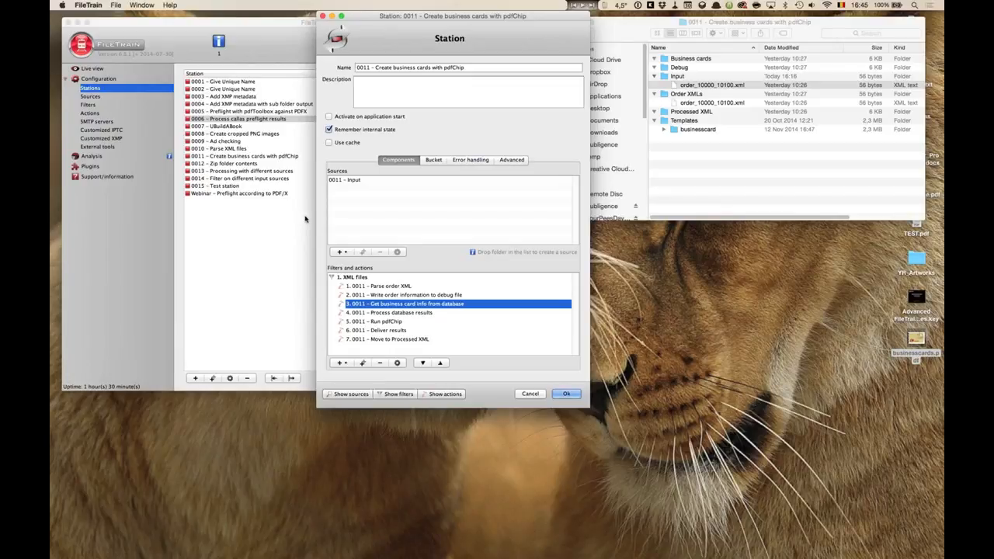
Reopen station 0006 and open its Process files with Magazine Ads 2014 callas pdfToolbox processing action.
{"action": "left_click", "coordinate": [249, 121]}
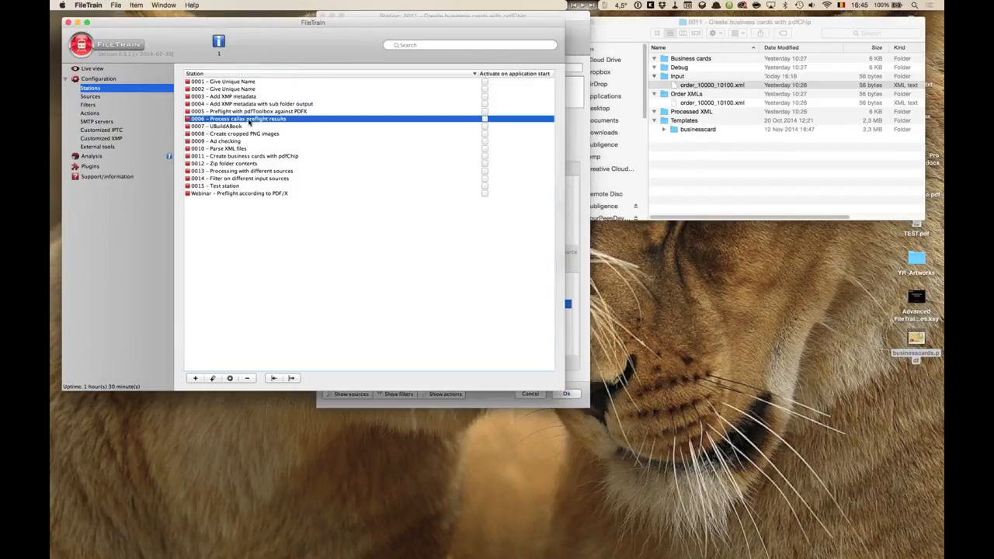
{"action": "double_click", "coordinate": [248, 121]}
{"action": "scroll", "coordinate": [347, 308], "scroll_direction": "down", "scroll_amount": 2}
{"action": "scroll", "coordinate": [347, 308], "scroll_direction": "up", "scroll_amount": 2}
{"action": "double_click", "coordinate": [318, 285]}
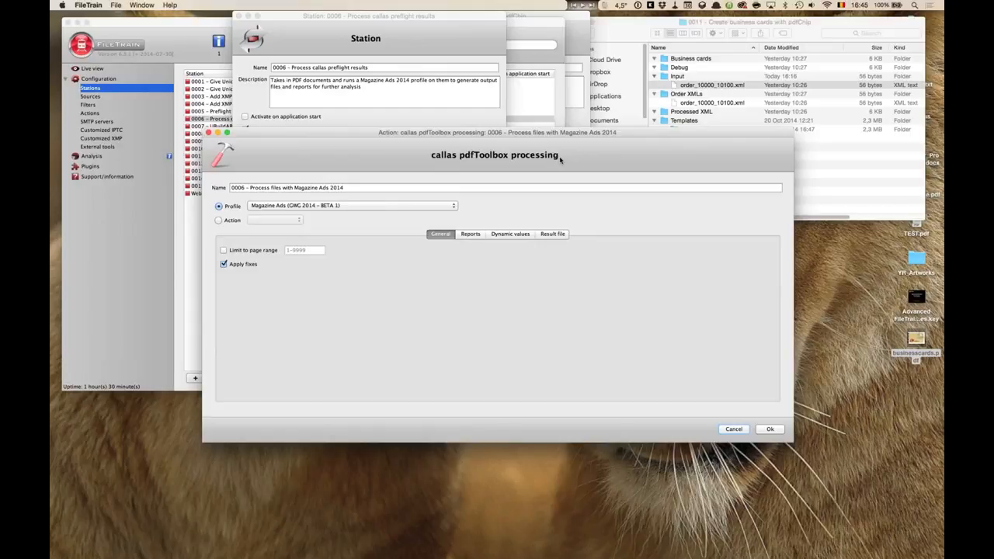
Browse the pdfToolbox action's General, Reports, Dynamic values and Result file settings.
{"action": "left_click", "coordinate": [470, 233]}
{"action": "left_click", "coordinate": [504, 235]}
{"action": "left_click", "coordinate": [551, 234]}
{"action": "left_click", "coordinate": [510, 234]}
{"action": "left_click", "coordinate": [471, 235]}
{"action": "left_click", "coordinate": [440, 234]}
{"action": "left_click", "coordinate": [469, 234]}
{"action": "left_click", "coordinate": [547, 237]}
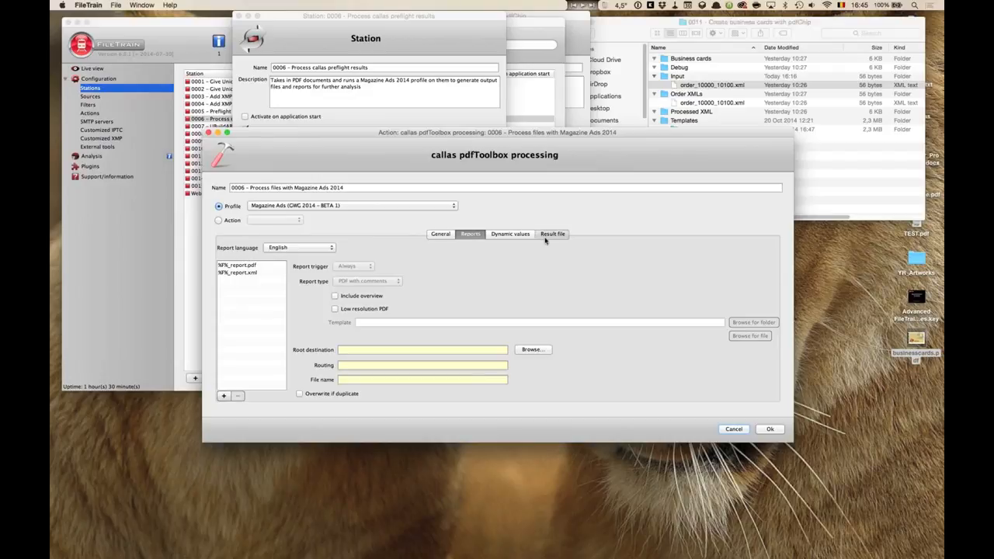
Close the pdfToolbox action and station 0006, and expand the Templates businesscard folder in the job folder window.
{"action": "left_click", "coordinate": [733, 430]}
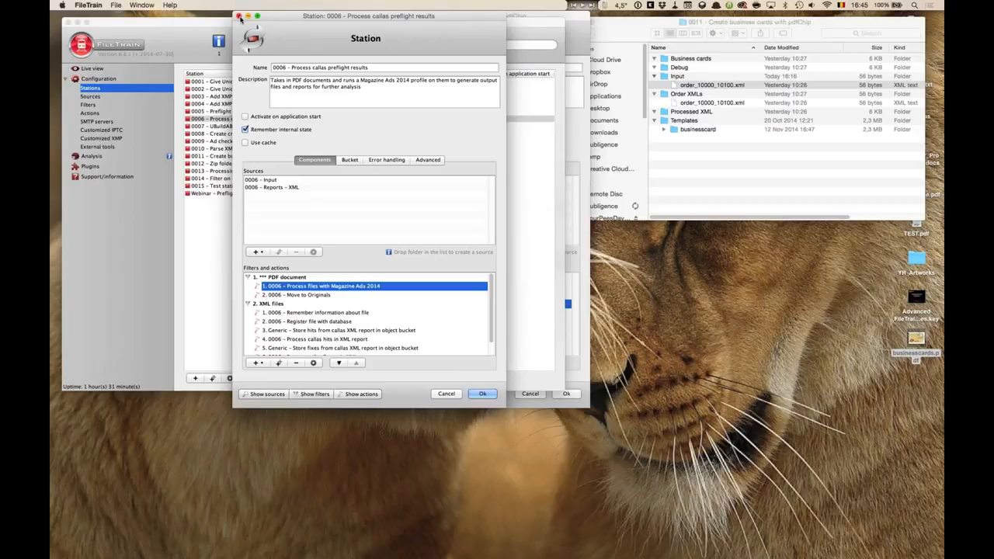
{"action": "left_click", "coordinate": [239, 16]}
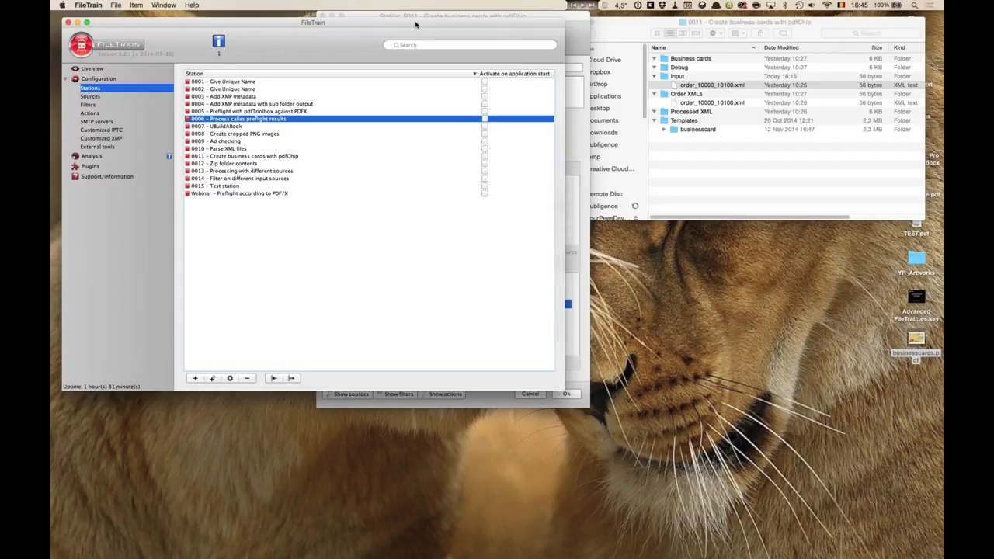
{"action": "left_click", "coordinate": [712, 85]}
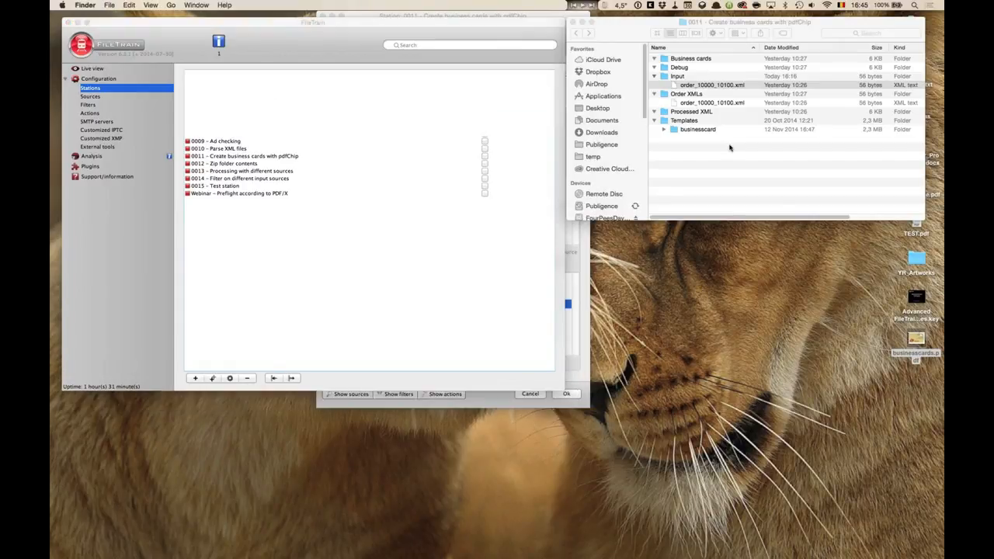
{"action": "left_click", "coordinate": [664, 129]}
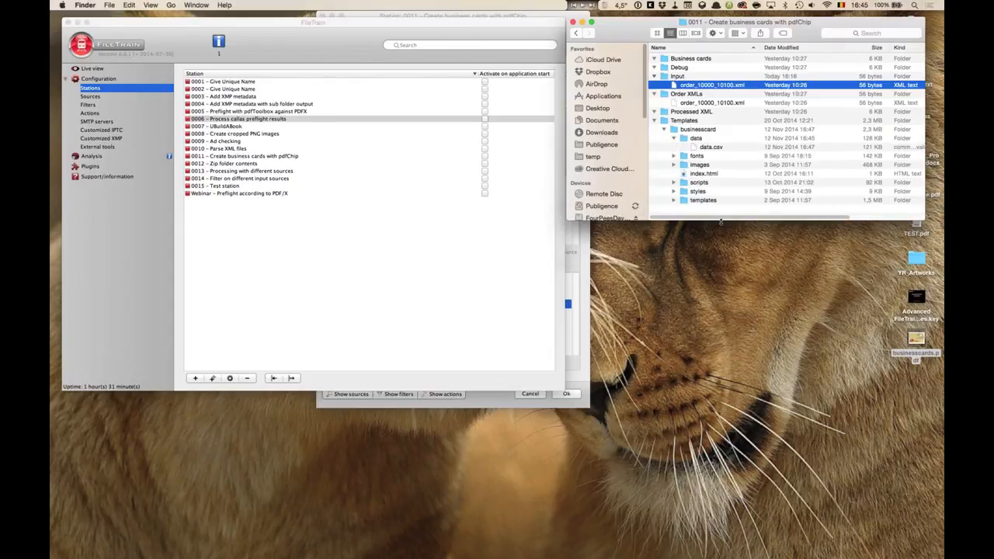
{"action": "left_click_drag", "start_coordinate": [720, 221], "coordinate": [718, 327]}
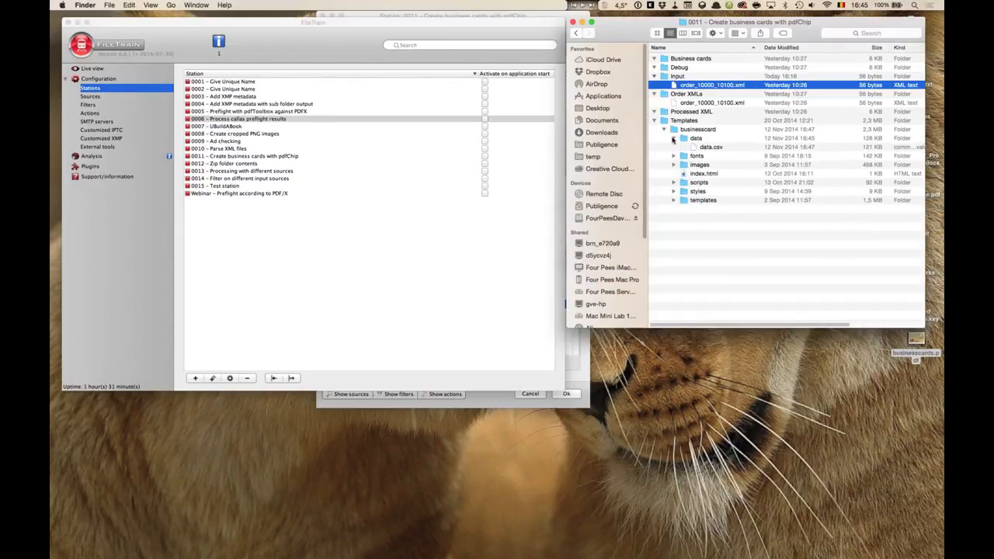
Open station 0011 Create business cards with pdfChip and its Run pdfChip command line action.
{"action": "left_click", "coordinate": [361, 193]}
{"action": "left_click", "coordinate": [517, 16]}
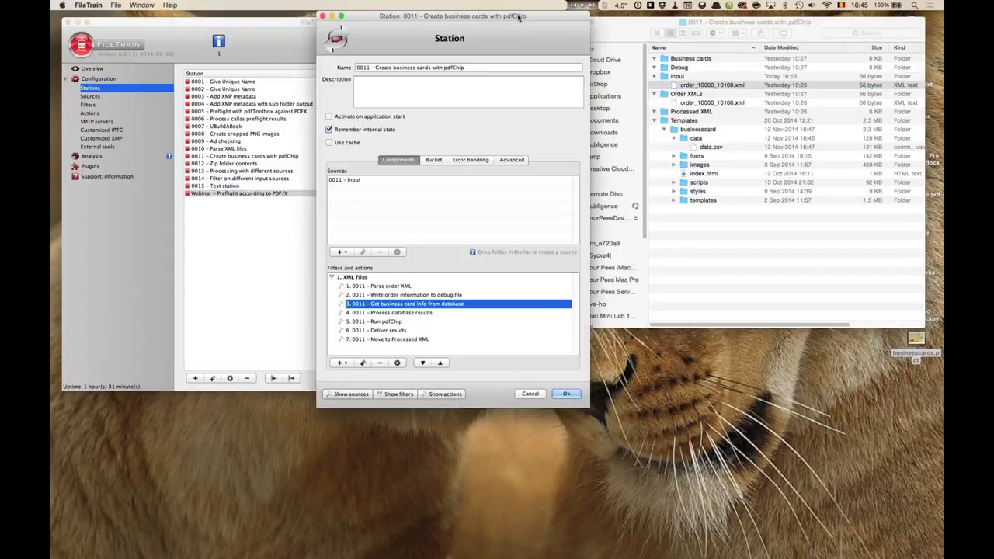
{"action": "left_click_drag", "start_coordinate": [517, 16], "coordinate": [476, 16]}
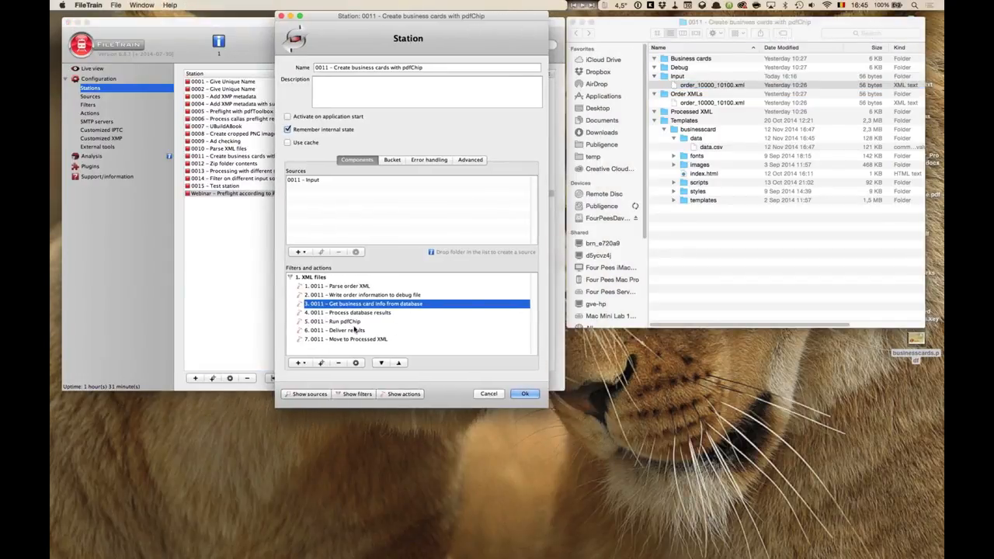
{"action": "double_click", "coordinate": [341, 321]}
Browse to the /Term/pdfChip folder holding the pdfChip executable and expand its _Documentation folder.
{"action": "left_click_drag", "start_coordinate": [894, 22], "coordinate": [895, 55]}
{"action": "double_click", "coordinate": [916, 25]}
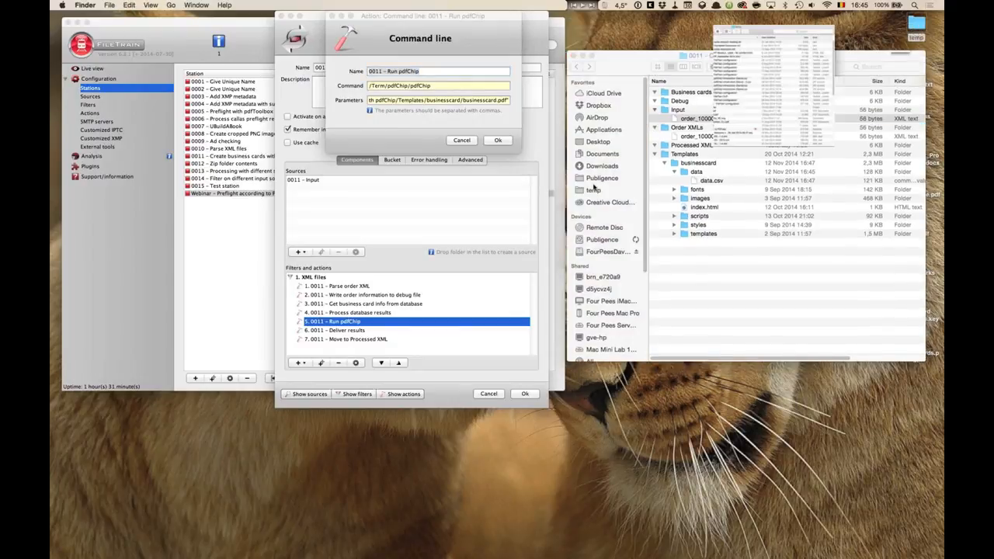
{"action": "left_click", "coordinate": [437, 50], "text": "super"}
{"action": "left_click", "coordinate": [449, 86], "text": "super"}
{"action": "left_click", "coordinate": [361, 132]}
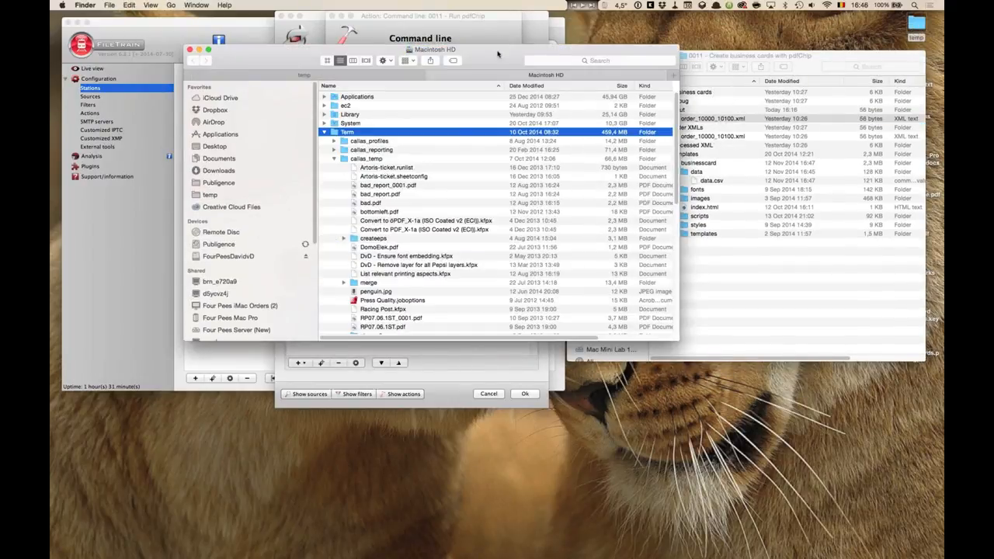
{"action": "left_click_drag", "start_coordinate": [498, 54], "coordinate": [504, 140]}
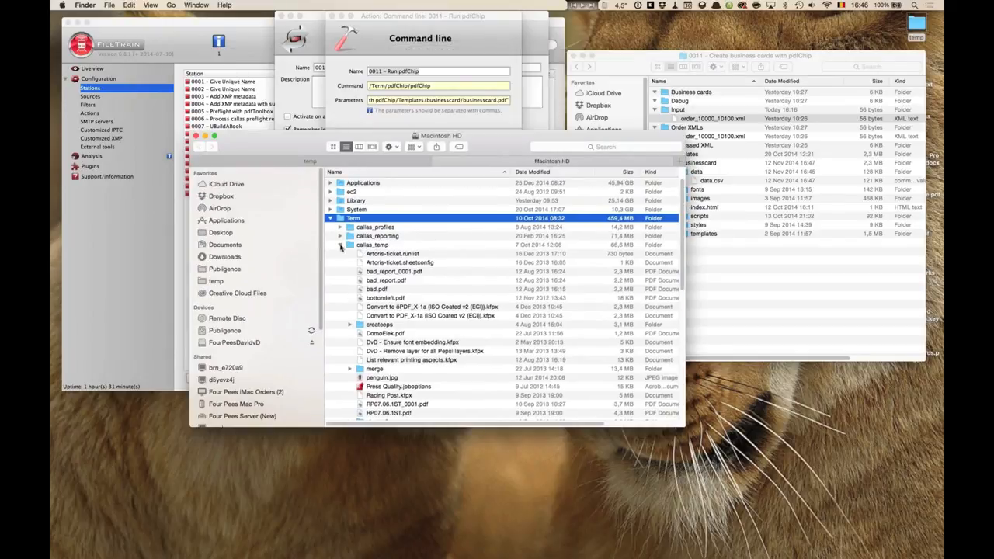
{"action": "left_click", "coordinate": [340, 245]}
{"action": "double_click", "coordinate": [361, 292]}
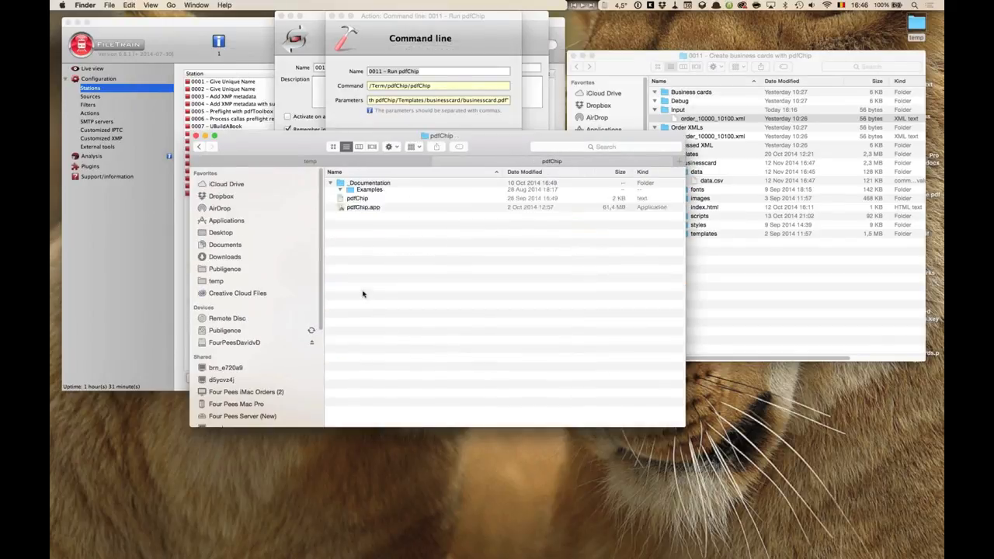
{"action": "left_click", "coordinate": [366, 237]}
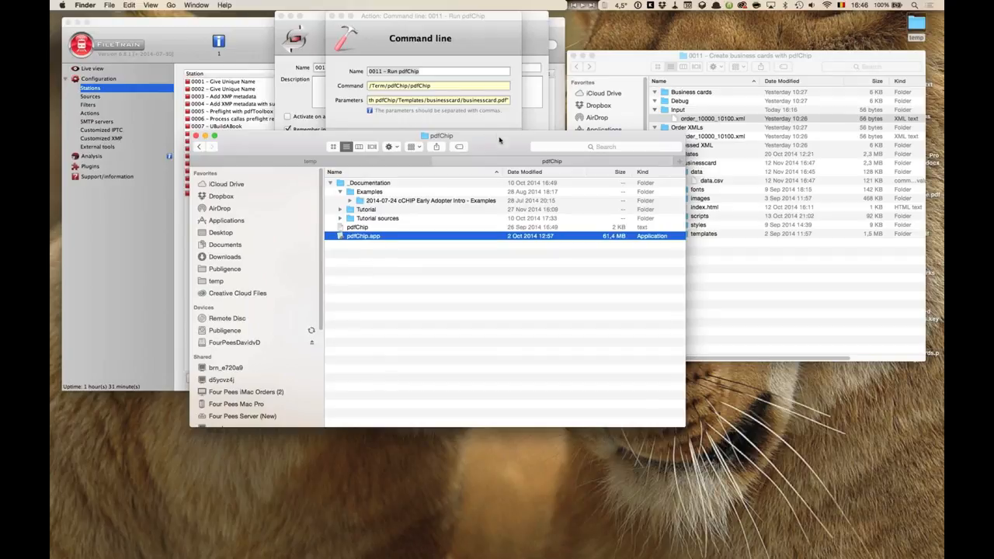
{"action": "left_click_drag", "start_coordinate": [498, 135], "coordinate": [526, 210]}
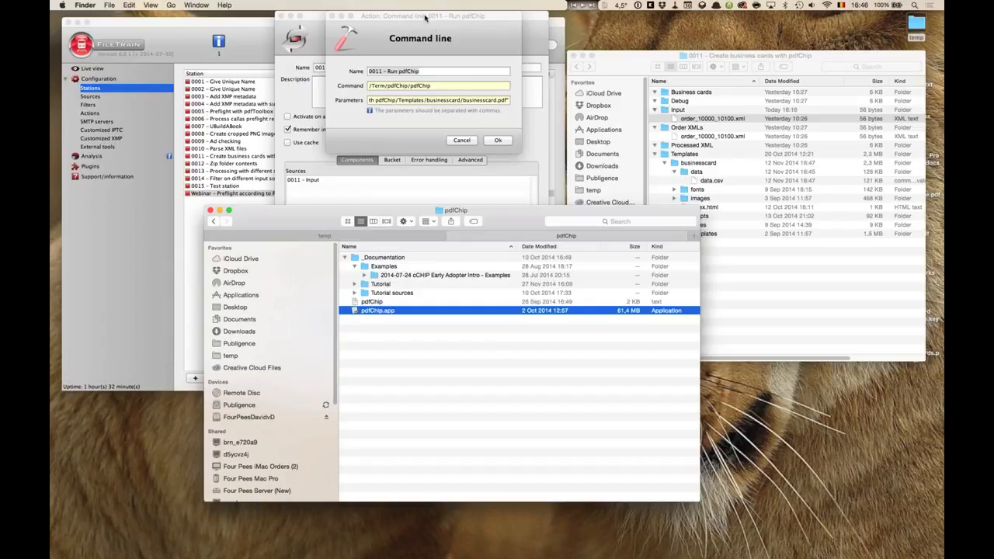
Widen the Command line dialog and examine the pdfChip command path and its index.html and businesscard.pdf parameters.
{"action": "left_click_drag", "start_coordinate": [424, 17], "coordinate": [344, 17]}
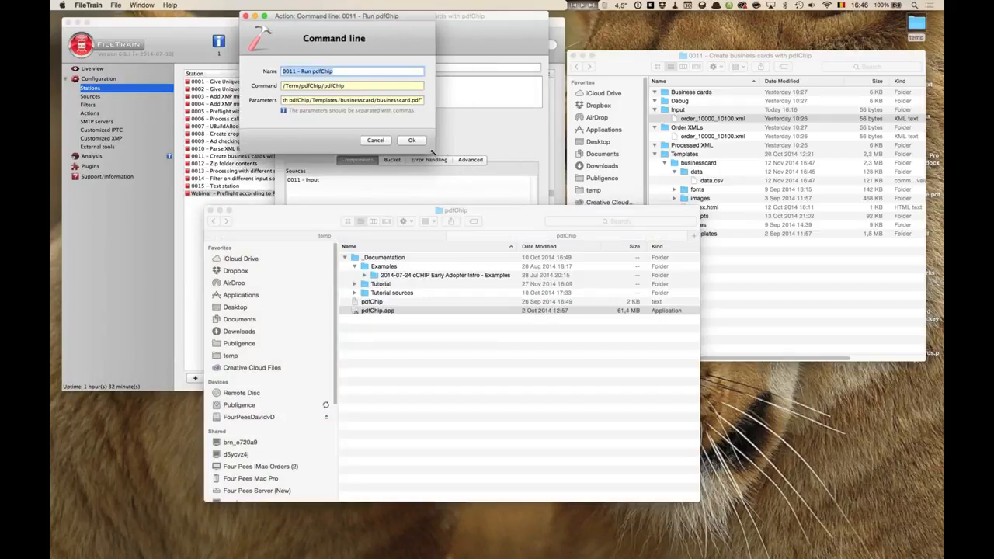
{"action": "left_click_drag", "start_coordinate": [456, 153], "coordinate": [914, 147]}
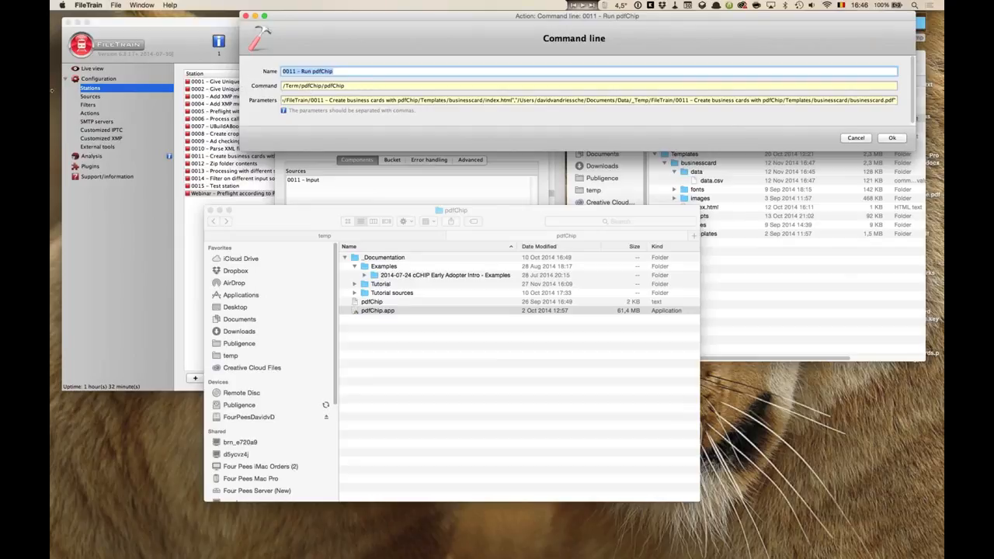
{"action": "left_click_drag", "start_coordinate": [52, 90], "coordinate": [50, 95]}
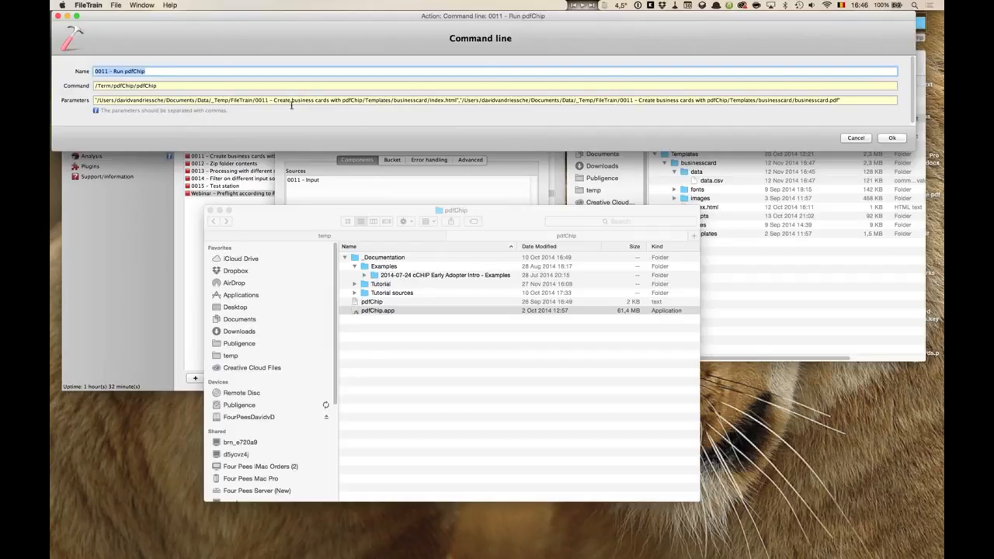
{"action": "left_click", "coordinate": [159, 69]}
{"action": "left_click", "coordinate": [162, 86]}
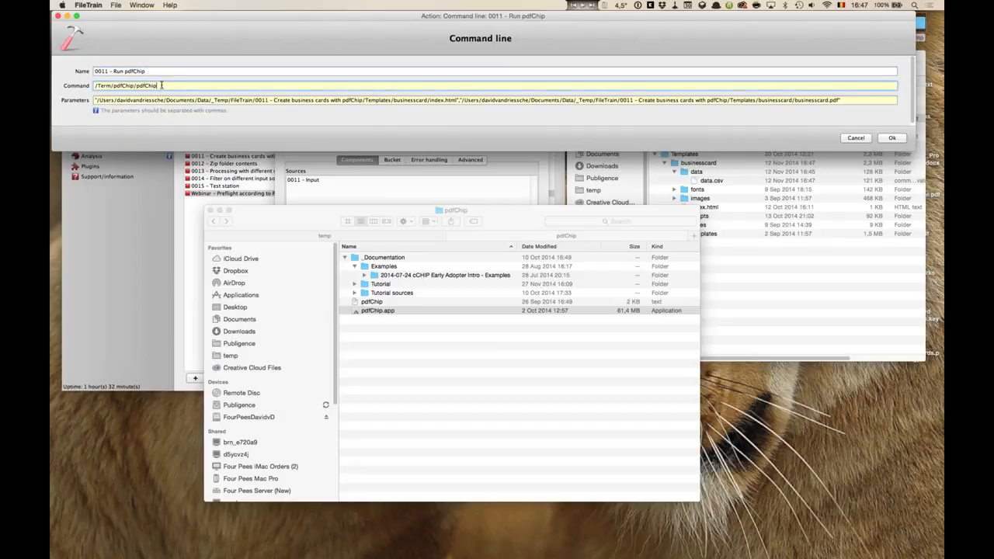
{"action": "left_click_drag", "start_coordinate": [165, 87], "coordinate": [78, 86]}
{"action": "left_click", "coordinate": [373, 303]}
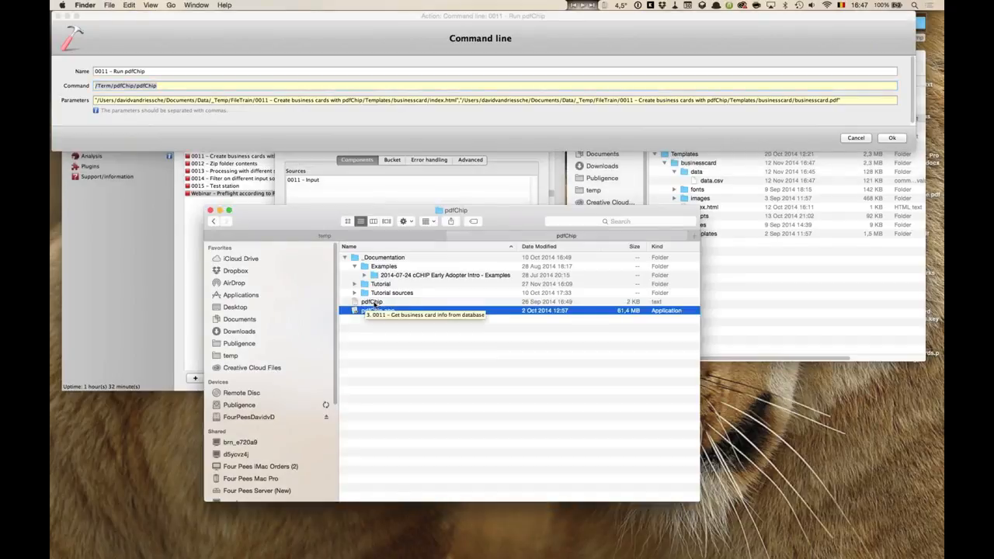
{"action": "left_click", "coordinate": [375, 303]}
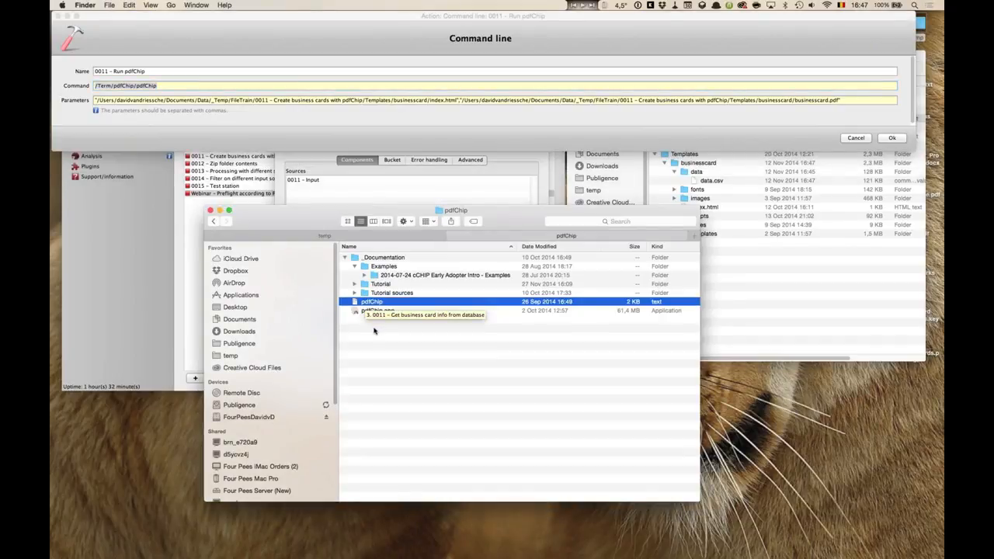
{"action": "left_click", "coordinate": [165, 85]}
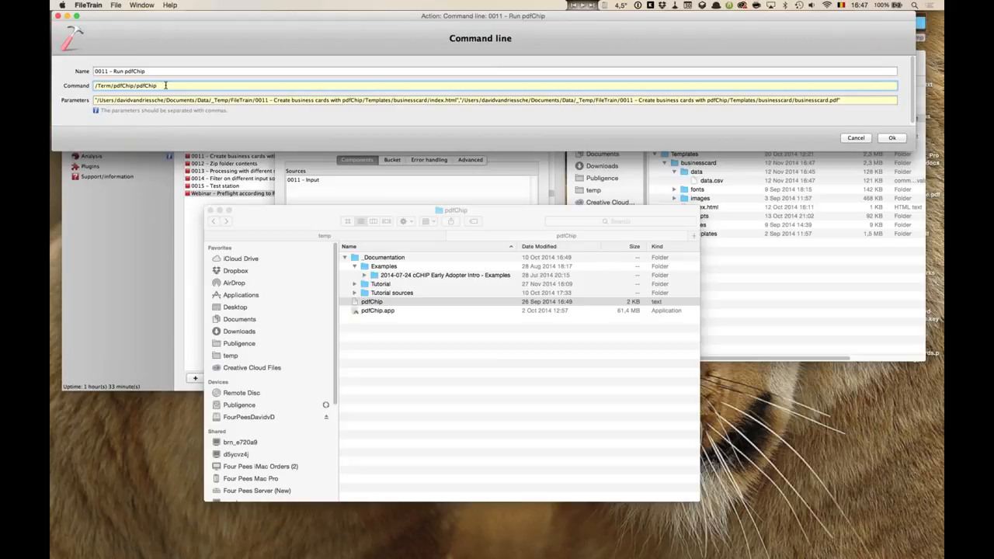
{"action": "left_click", "coordinate": [101, 99]}
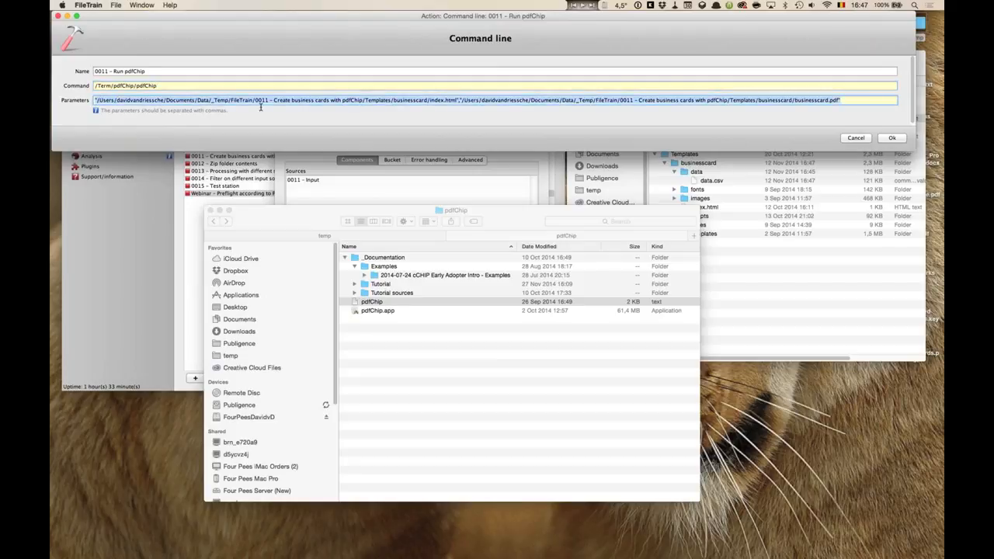
{"action": "mouse_move", "coordinate": [241, 189]}
{"action": "left_click", "coordinate": [283, 101]}
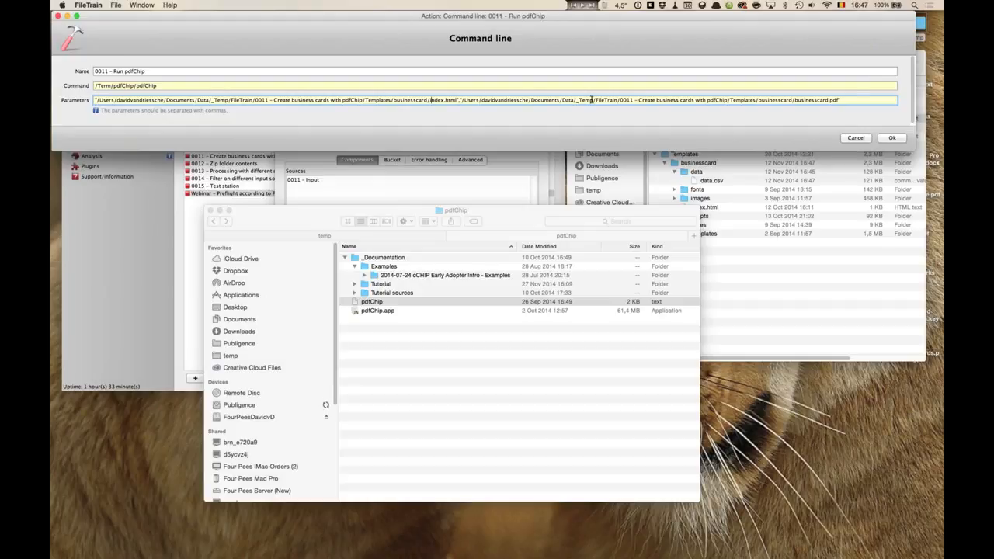
{"action": "left_click", "coordinate": [156, 86]}
{"action": "left_click_drag", "start_coordinate": [94, 85], "coordinate": [160, 113]}
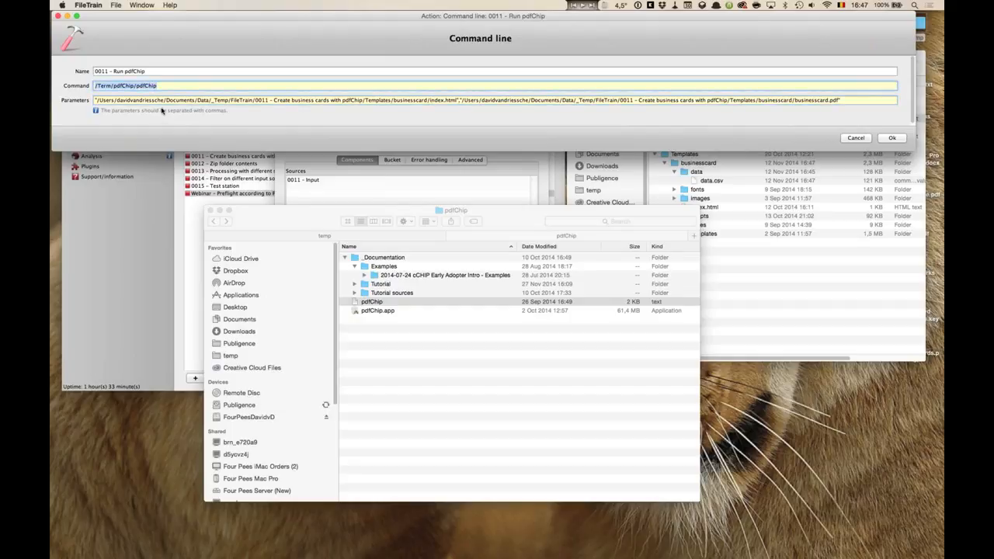
{"action": "left_click", "coordinate": [197, 87]}
{"action": "left_click", "coordinate": [851, 99]}
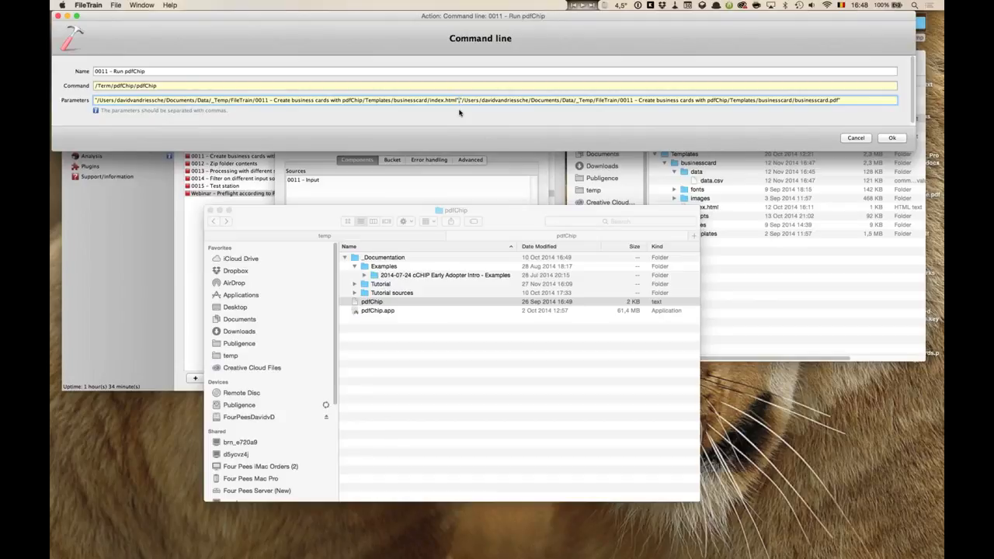
Try appending a nooptimisation option to the pdfChip parameters, remove it again, and confirm the action.
{"action": "type", "text": ","}
{"action": "left_click", "coordinate": [103, 101]}
{"action": "left_click", "coordinate": [854, 100]}
{"action": "type", "text": "nooptimisation"}
{"action": "left_click_drag", "start_coordinate": [885, 100], "coordinate": [836, 100]}
{"action": "key", "text": "BackSpace"}
{"action": "left_click", "coordinate": [891, 137]}
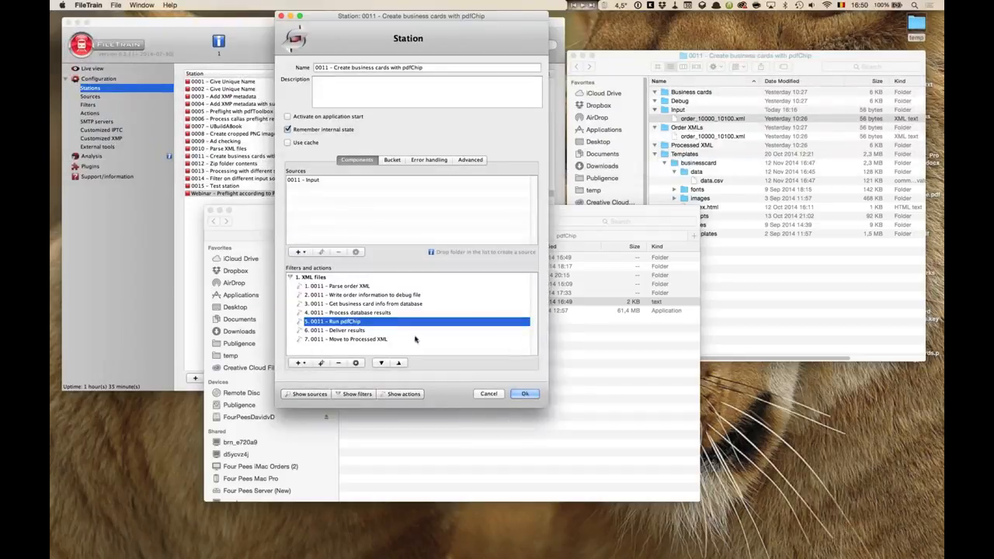
Reopen the Run pdfChip action to review its parameters, then cancel it and the station 0011 dialog.
{"action": "double_click", "coordinate": [352, 323]}
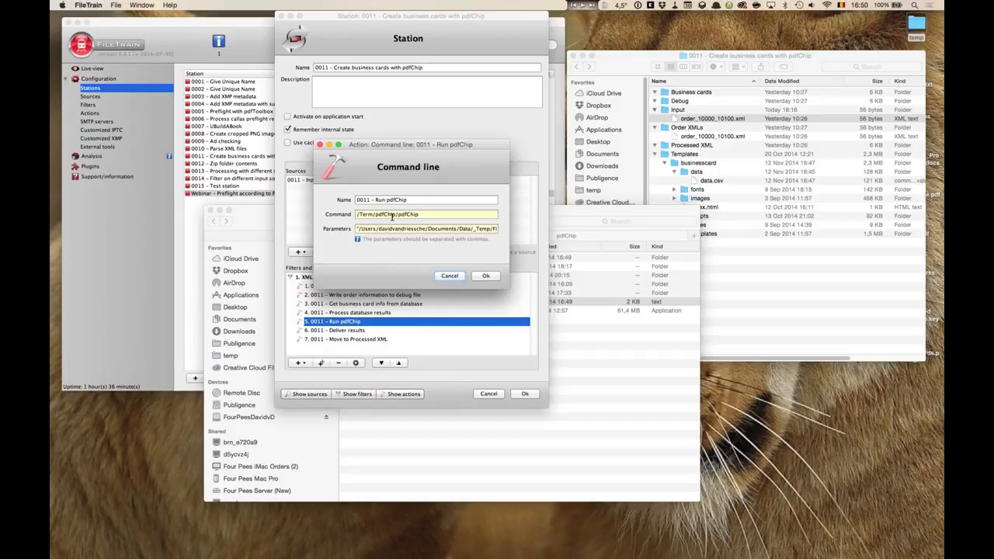
{"action": "left_click_drag", "start_coordinate": [464, 151], "coordinate": [321, 101]}
{"action": "left_click_drag", "start_coordinate": [355, 220], "coordinate": [897, 245]}
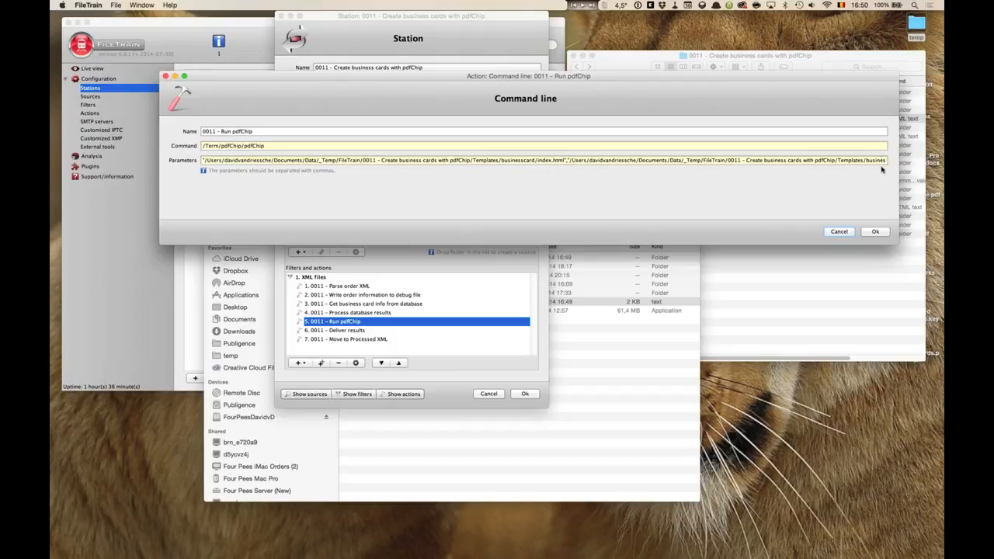
{"action": "left_click", "coordinate": [839, 231]}
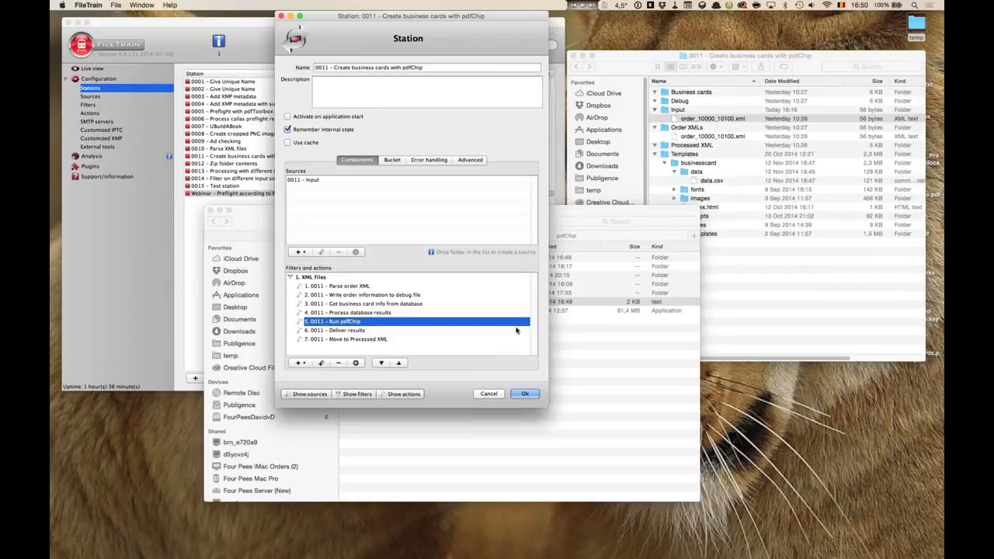
{"action": "left_click", "coordinate": [351, 331]}
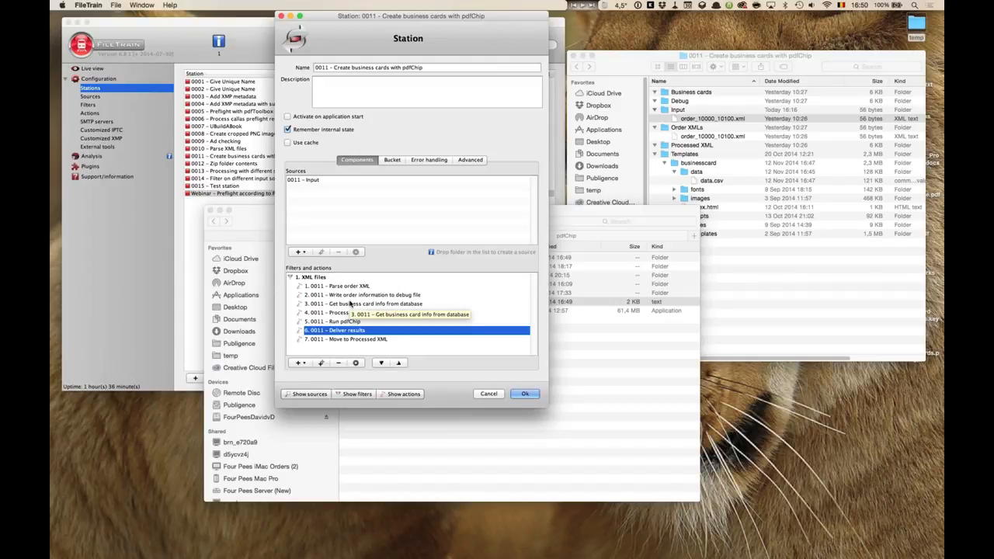
{"action": "left_click", "coordinate": [488, 394]}
Close the pdfChip Finder window and collapse the Templates folder in the job folder window.
{"action": "left_click", "coordinate": [599, 290]}
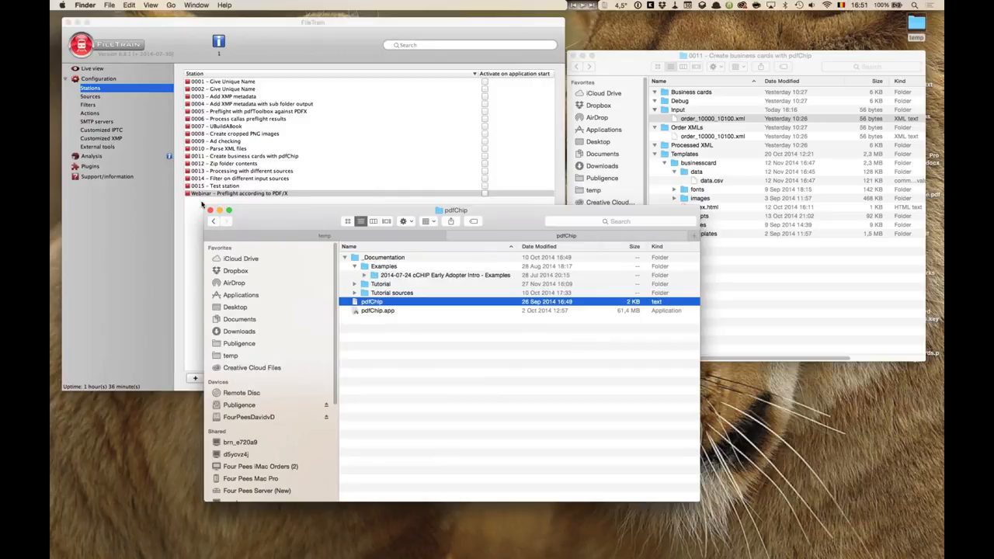
{"action": "left_click", "coordinate": [222, 211]}
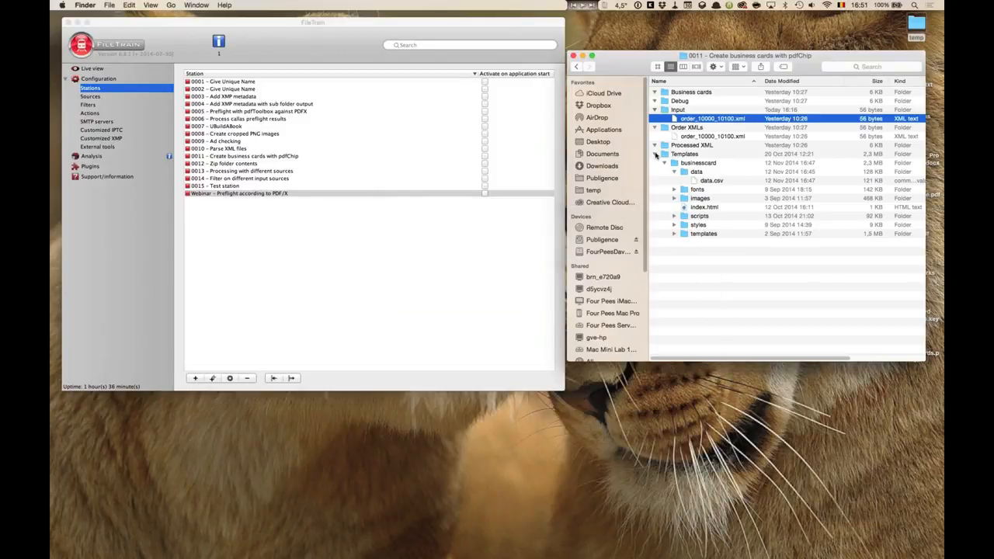
{"action": "left_click", "coordinate": [655, 153]}
{"action": "left_click", "coordinate": [655, 153]}
{"action": "left_click", "coordinate": [654, 154]}
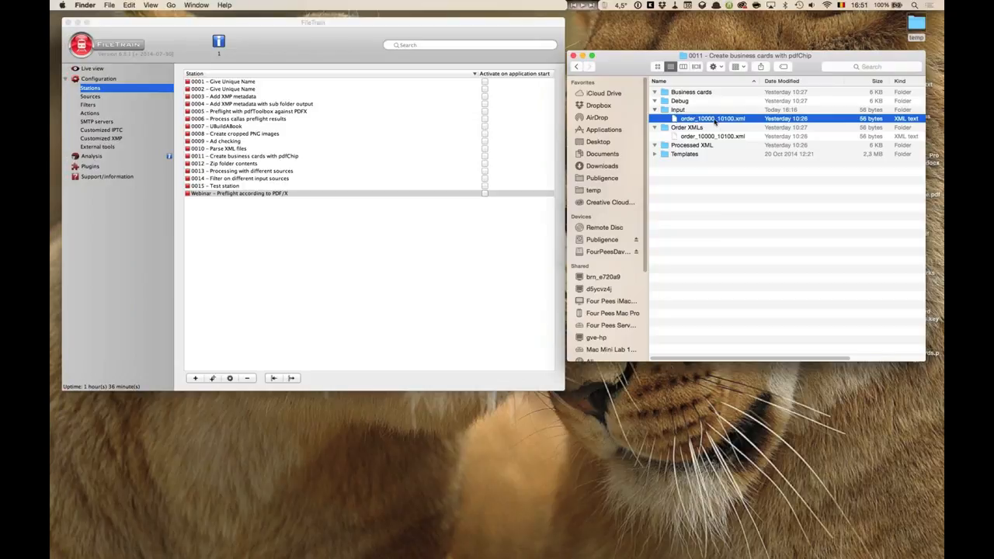
Activate station 0011 Create business cards with pdfChip.
{"action": "left_click", "coordinate": [229, 285]}
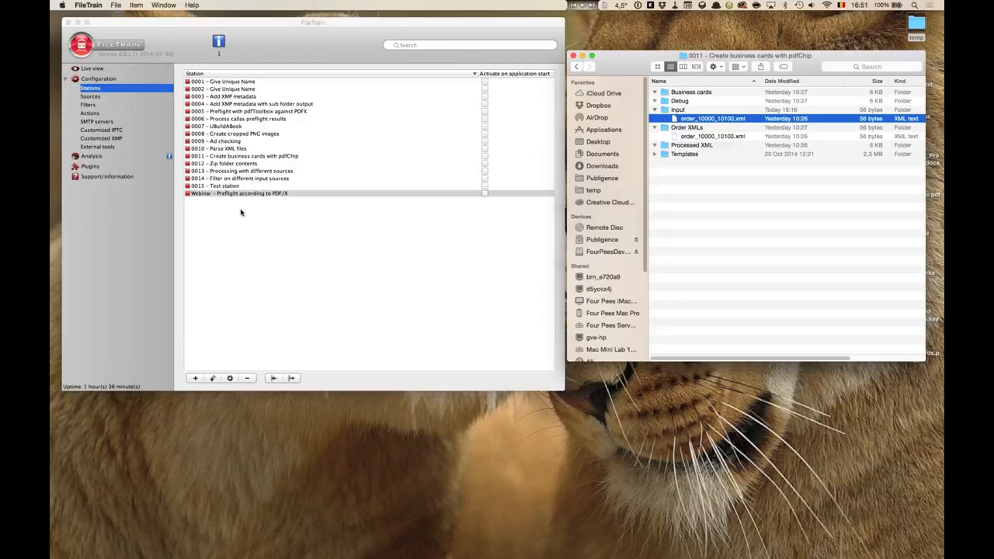
{"action": "right_click", "coordinate": [242, 157]}
{"action": "left_click", "coordinate": [266, 162]}
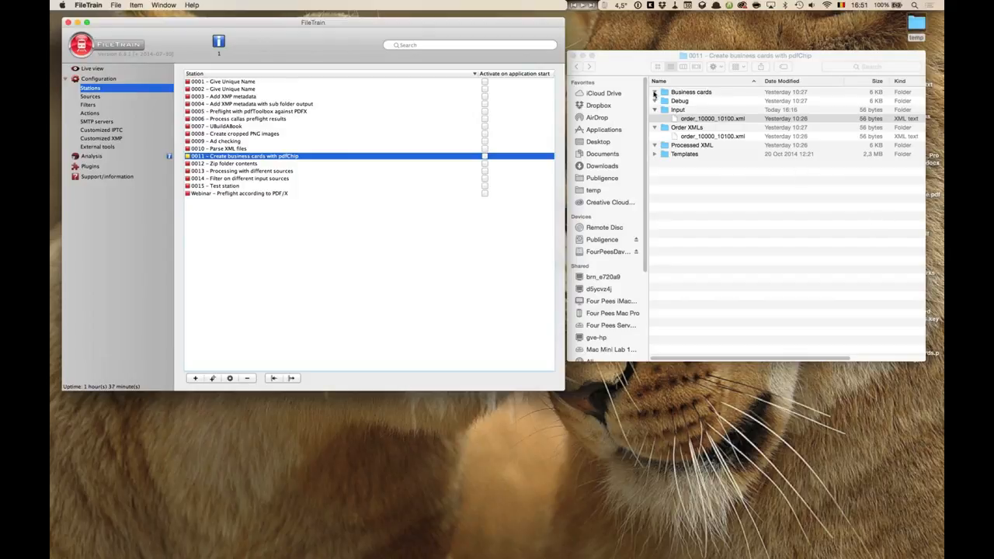
Open the debug order_info.txt file from station 0011 to check its start and end values, then close it.
{"action": "left_click", "coordinate": [654, 135]}
{"action": "left_click", "coordinate": [701, 119]}
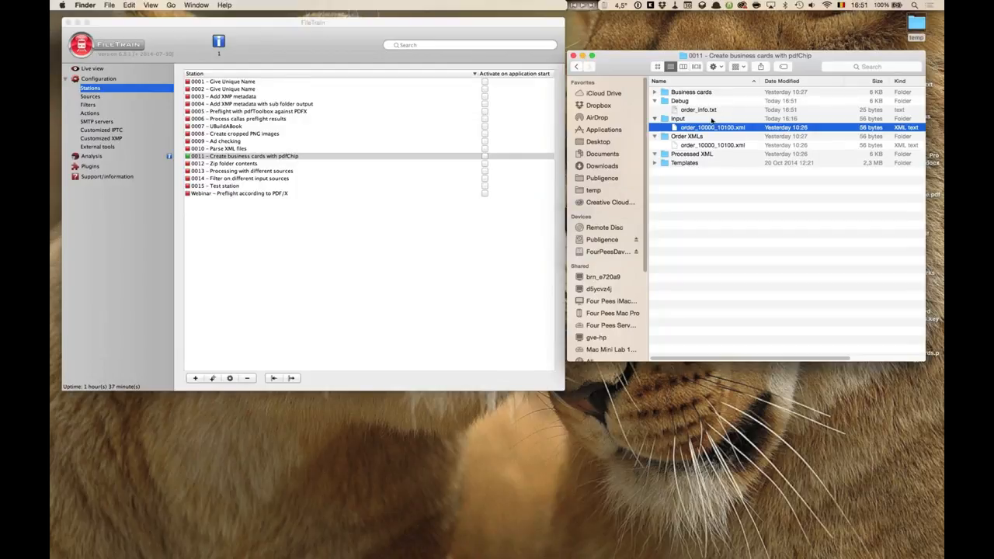
{"action": "left_click", "coordinate": [698, 110]}
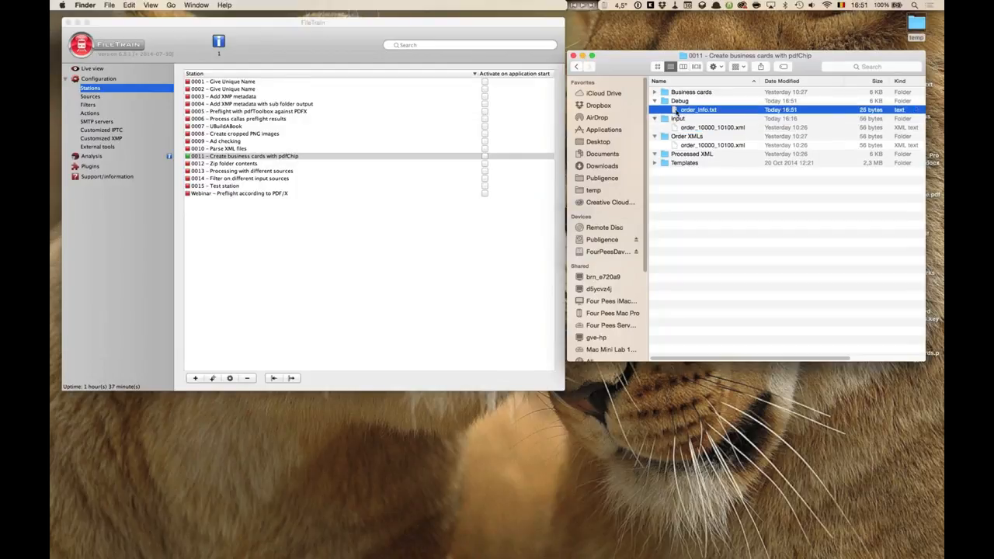
{"action": "key", "text": "super+o"}
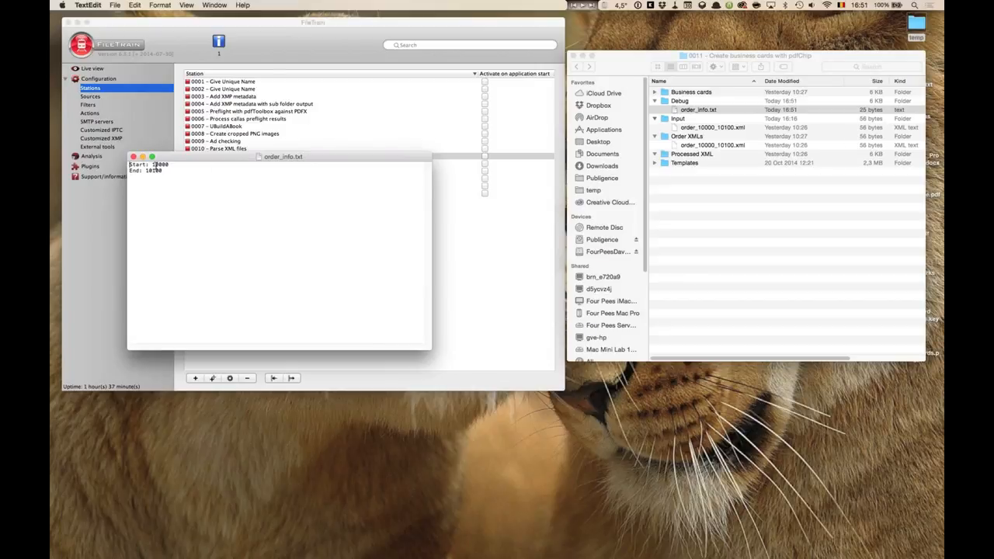
{"action": "double_click", "coordinate": [163, 166]}
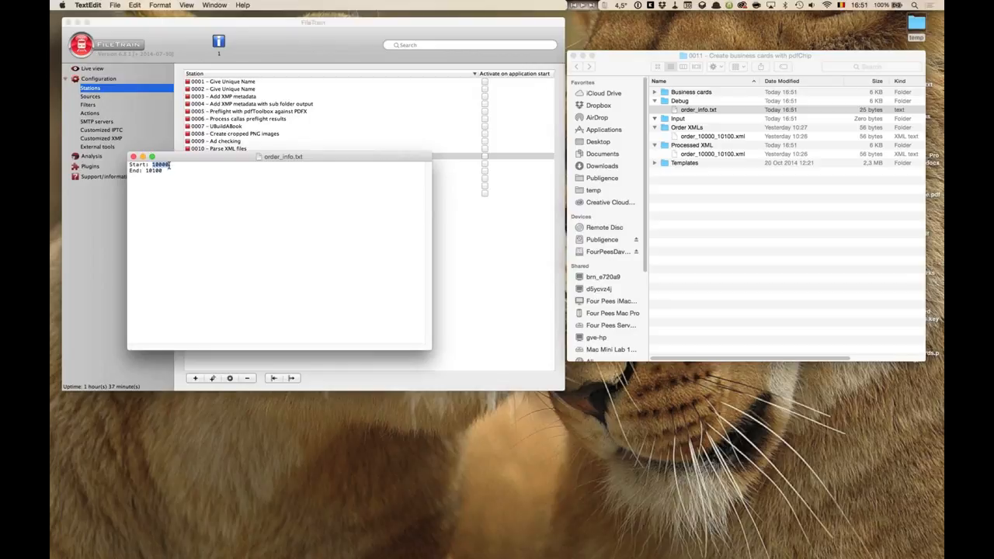
{"action": "double_click", "coordinate": [147, 170]}
{"action": "left_click", "coordinate": [134, 157]}
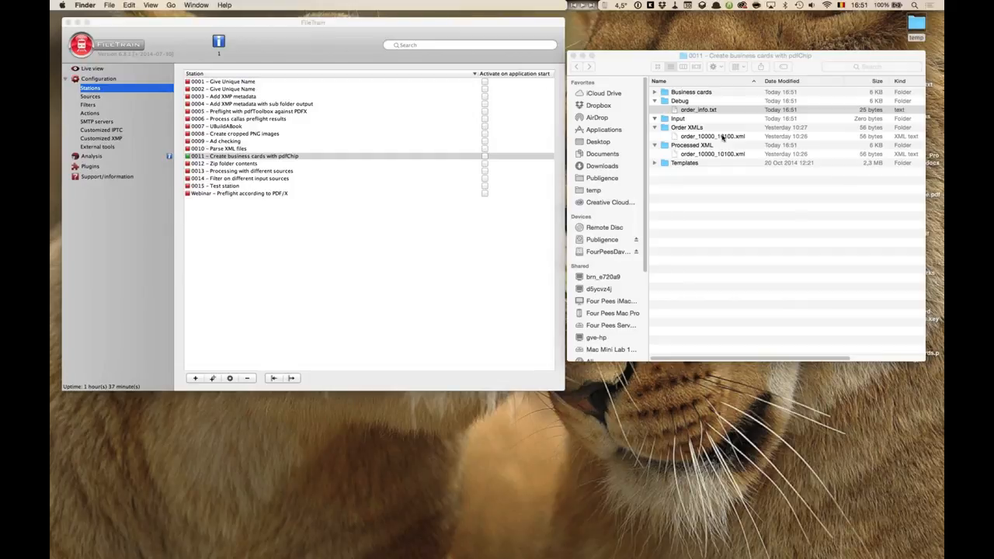
Expand the Business cards folder and preview the generated businesscard.pdf.
{"action": "left_click", "coordinate": [722, 133]}
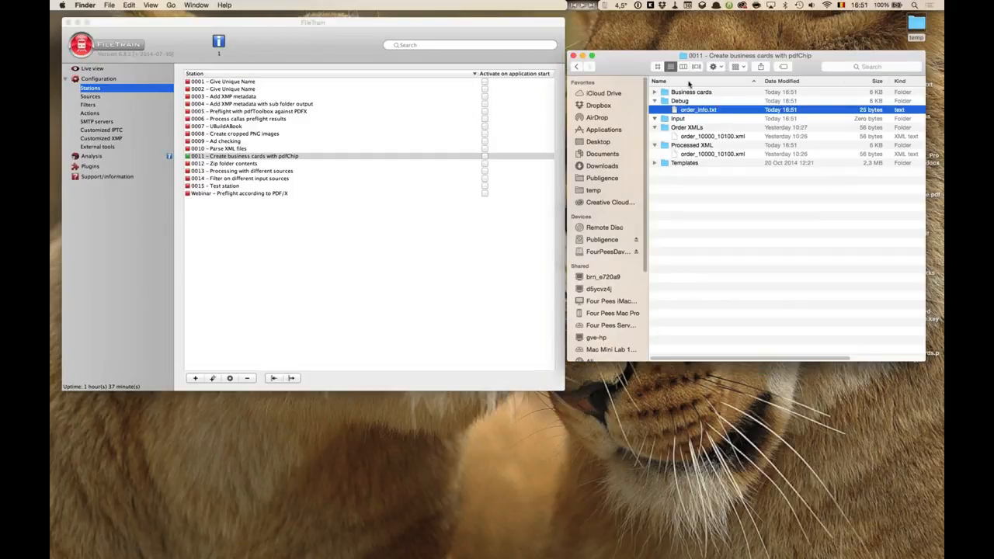
{"action": "left_click", "coordinate": [653, 92]}
{"action": "left_click", "coordinate": [708, 164]}
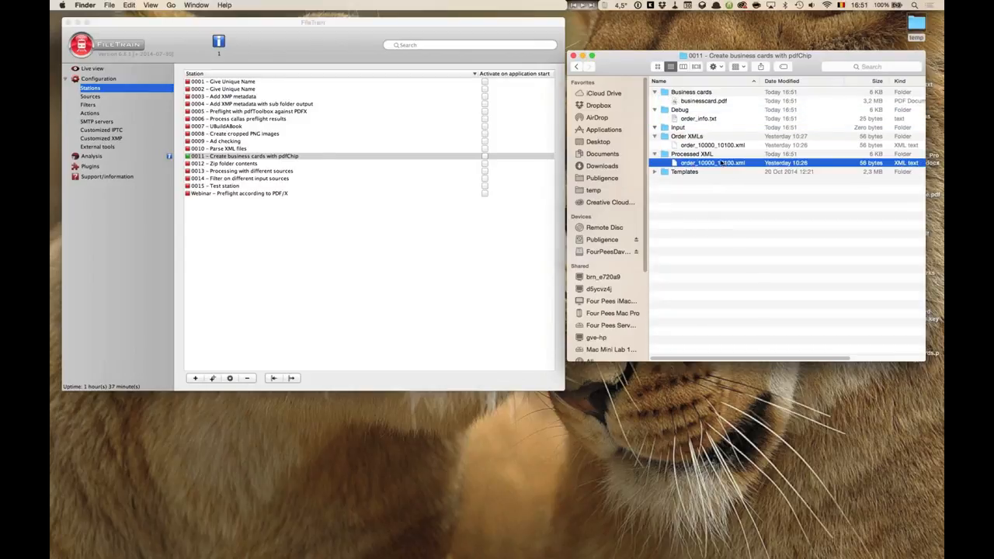
{"action": "left_click", "coordinate": [700, 102]}
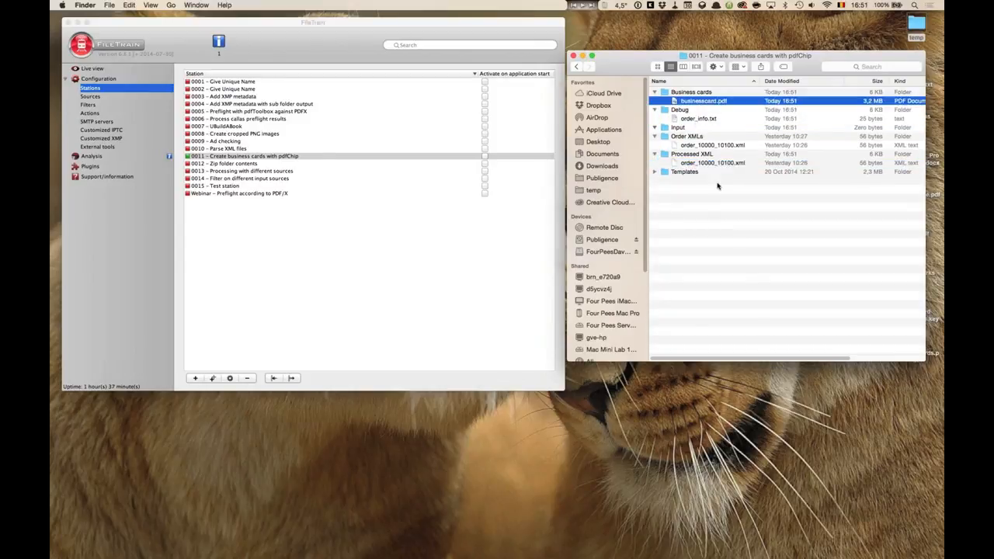
{"action": "key", "text": "space"}
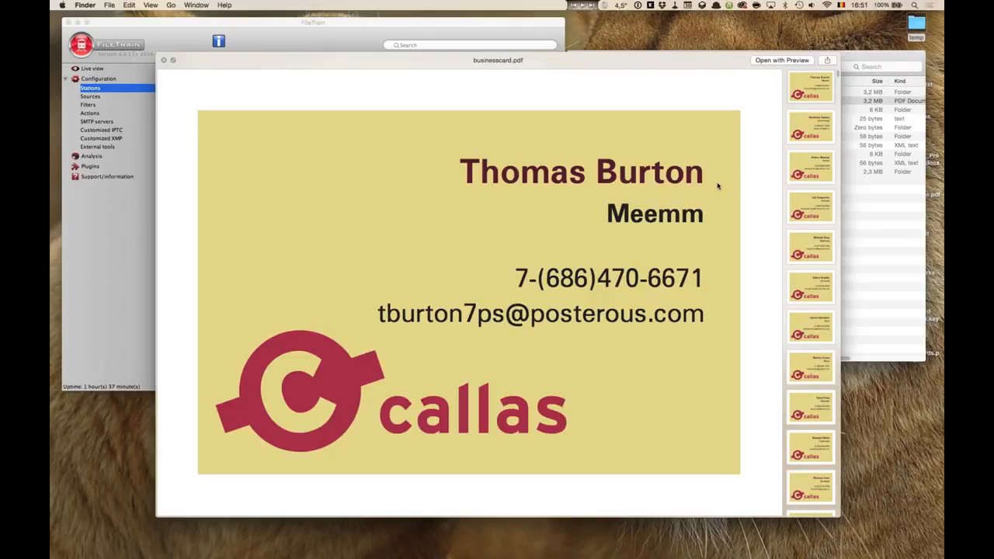
Leaf through the business card pages in the preview, then close it.
{"action": "left_click", "coordinate": [815, 179]}
{"action": "left_click", "coordinate": [813, 216]}
{"action": "left_click", "coordinate": [814, 252]}
{"action": "left_click", "coordinate": [814, 291]}
{"action": "left_click", "coordinate": [815, 330]}
{"action": "left_click", "coordinate": [821, 371]}
{"action": "left_click", "coordinate": [809, 411]}
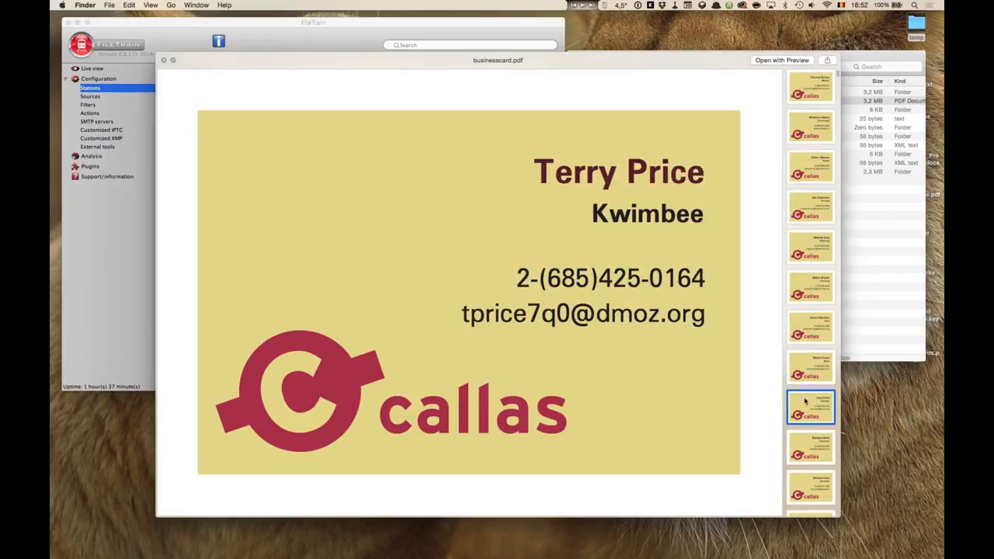
{"action": "key", "text": "space"}
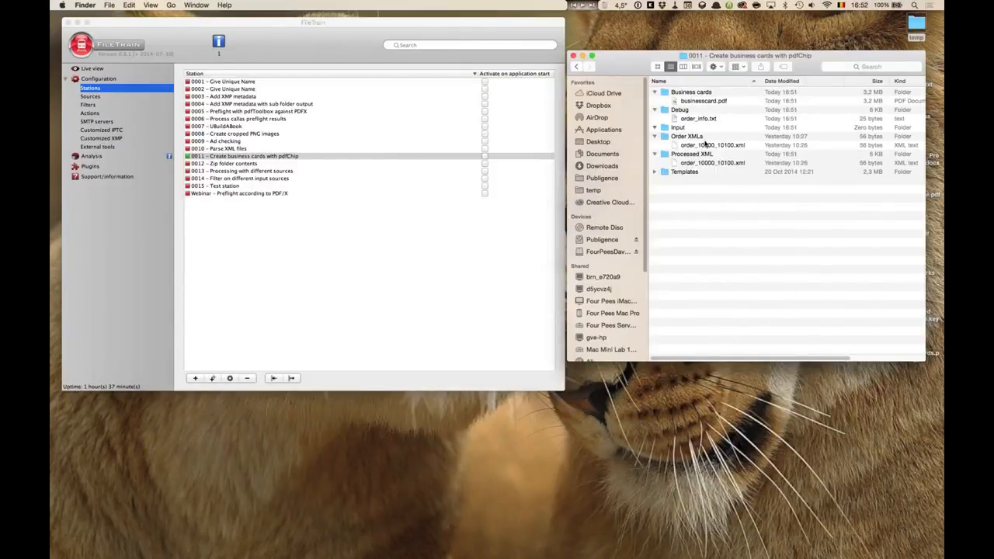
Expand the Templates folder and preview the businesscard template's index.html.
{"action": "left_click", "coordinate": [713, 146]}
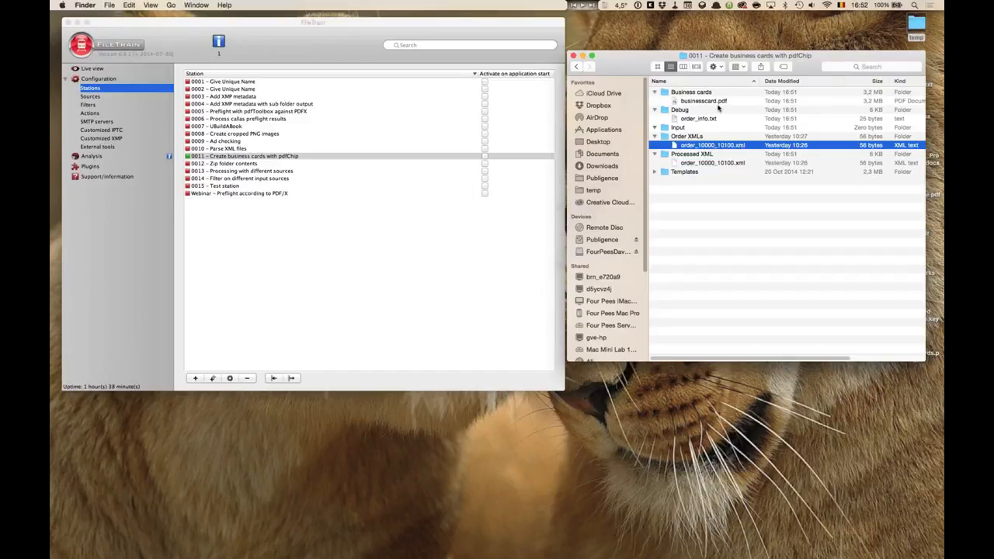
{"action": "left_click", "coordinate": [655, 171]}
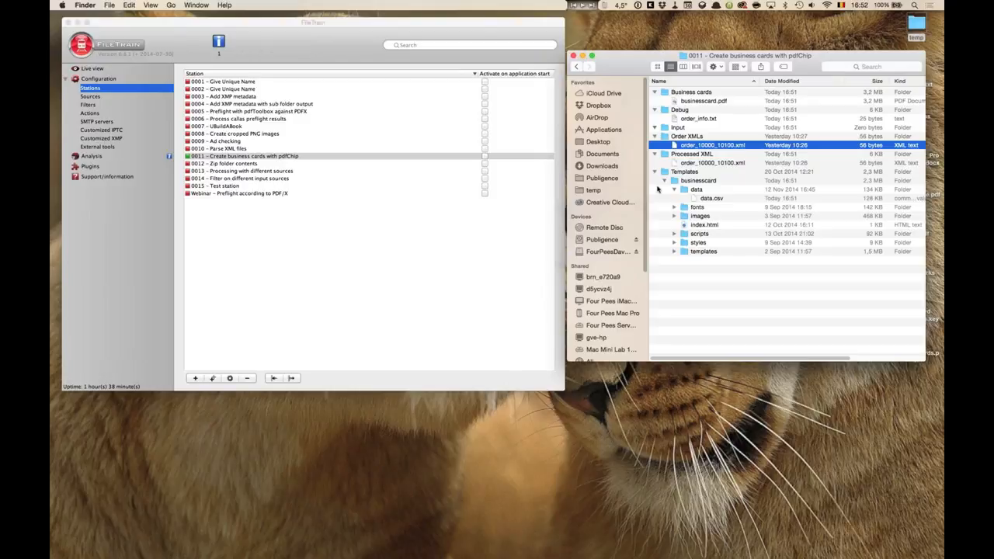
{"action": "left_click", "coordinate": [707, 224]}
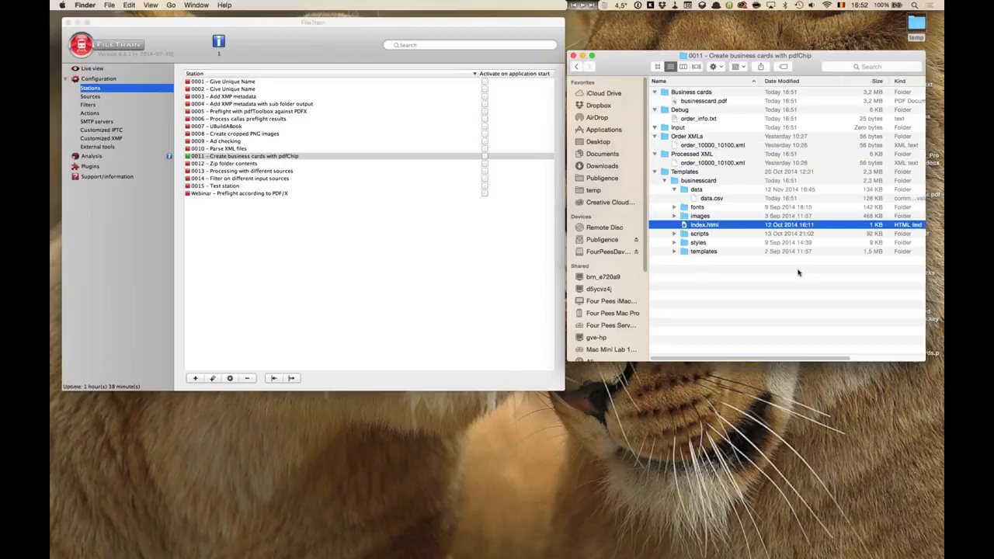
{"action": "key", "text": "space"}
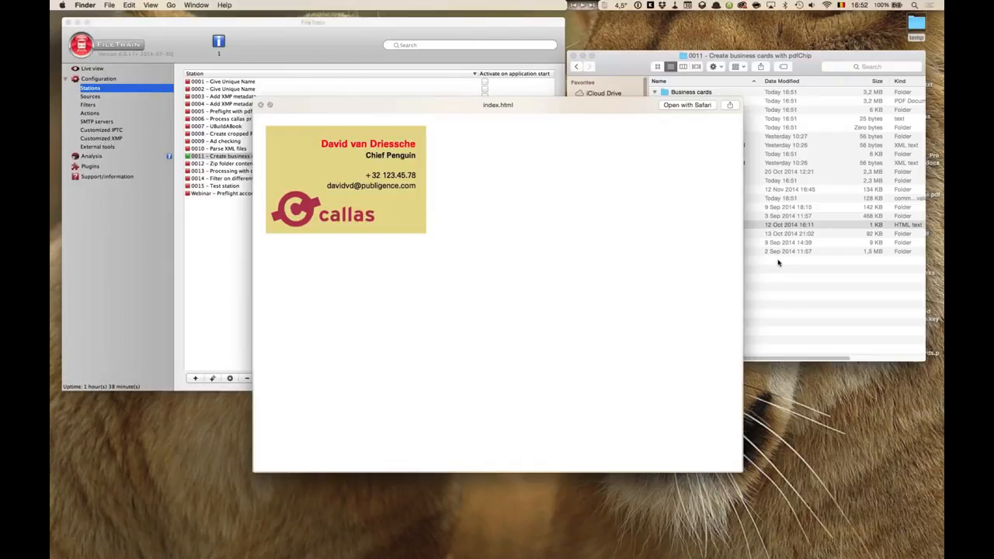
{"action": "key", "text": "space"}
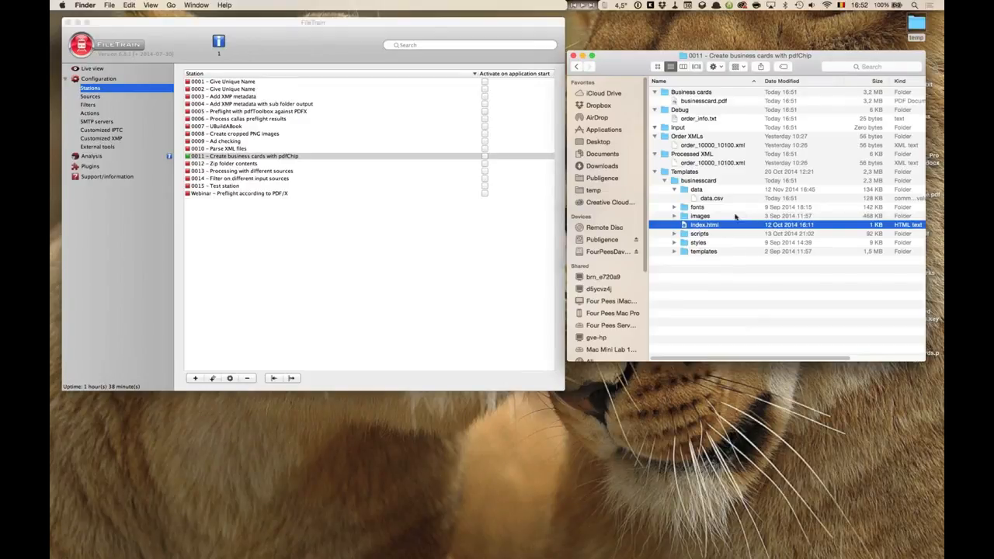
Navigate up to the FileTrain stations folder and expand the 0006 - Tracking preflight results folder.
{"action": "left_click", "coordinate": [699, 102]}
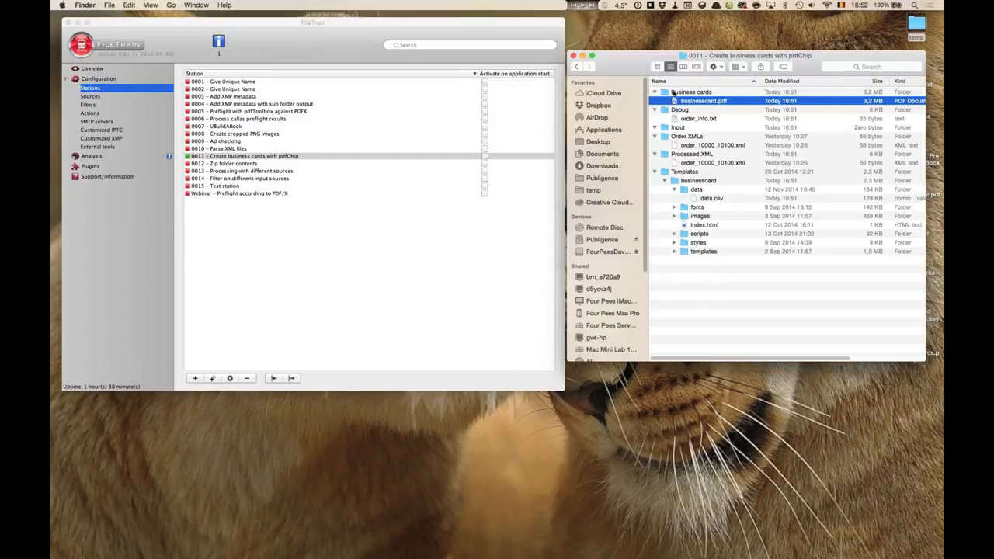
{"action": "left_click", "coordinate": [800, 57], "text": "super"}
{"action": "left_click", "coordinate": [789, 69], "text": "super"}
{"action": "left_click", "coordinate": [669, 211]}
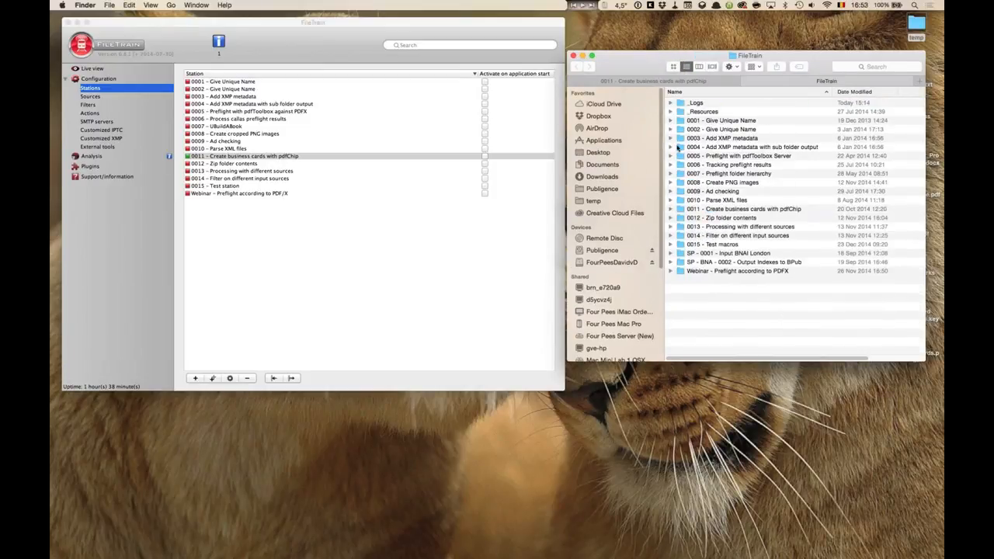
{"action": "left_click", "coordinate": [672, 164]}
{"action": "left_click_drag", "start_coordinate": [843, 360], "coordinate": [843, 501]}
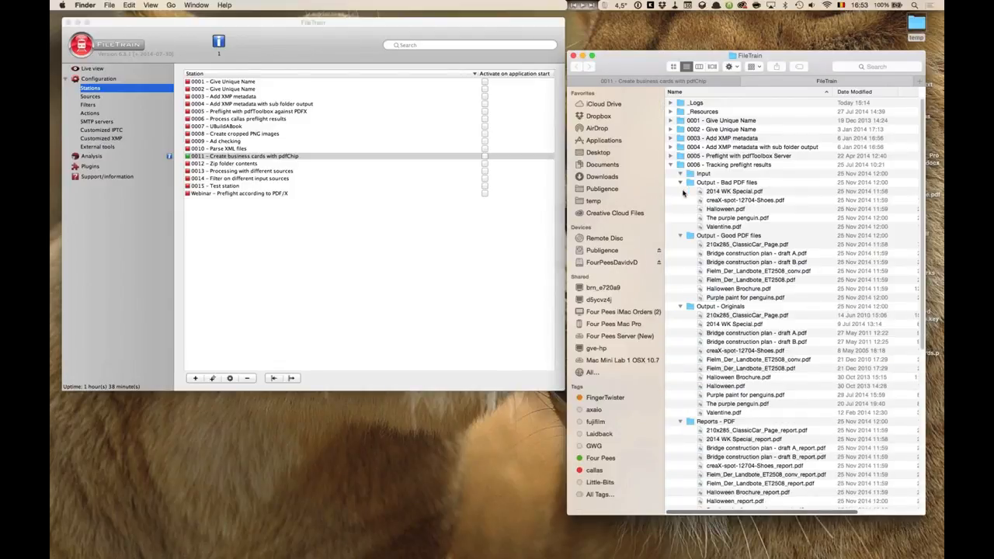
Collapse the output subfolders of the 0006 folder to expose its Input folder.
{"action": "left_click", "coordinate": [680, 183]}
{"action": "left_click", "coordinate": [680, 183]}
{"action": "left_click", "coordinate": [680, 183]}
{"action": "left_click", "coordinate": [681, 263]}
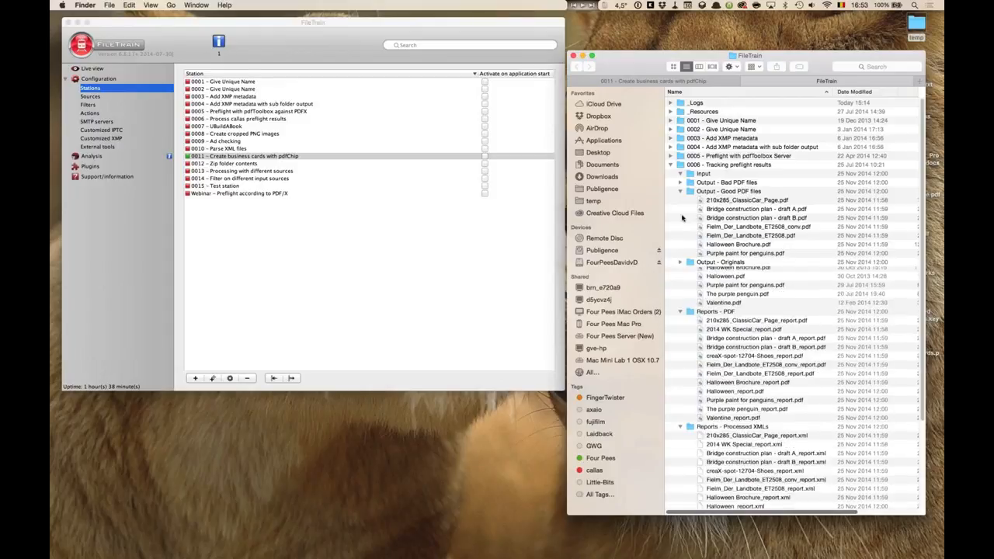
{"action": "left_click", "coordinate": [681, 191]}
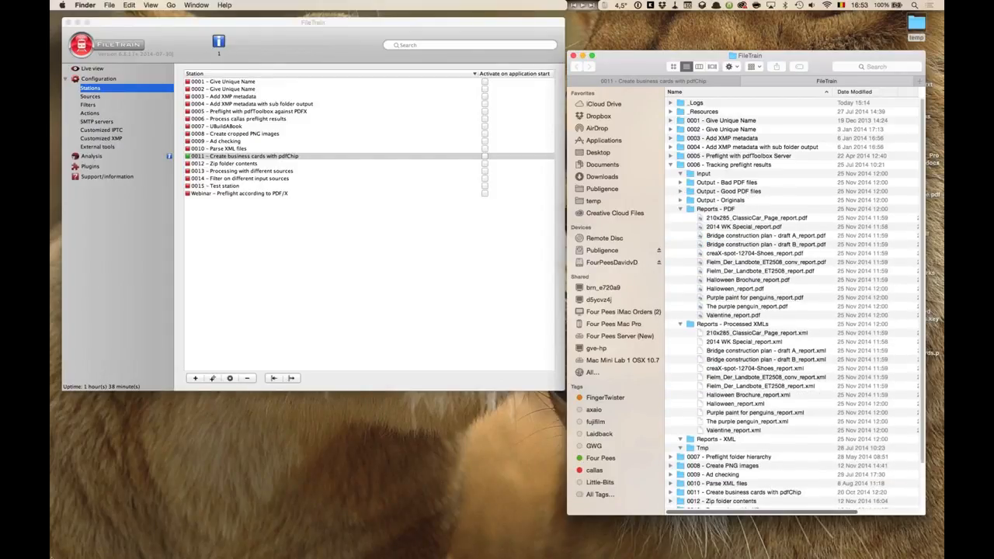
Open the Demos folder and drag the selected sample PDFs into station 0006's Input folder.
{"action": "mouse_move", "coordinate": [53, 536]}
{"action": "left_click", "coordinate": [81, 519]}
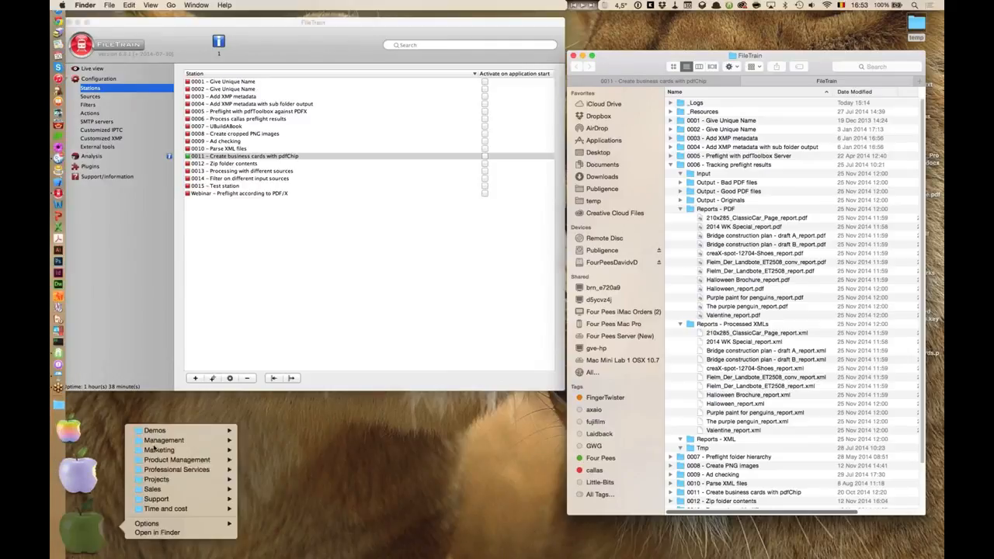
{"action": "left_click", "coordinate": [154, 430]}
{"action": "left_click", "coordinate": [265, 375]}
{"action": "left_click_drag", "start_coordinate": [271, 419], "coordinate": [711, 176]}
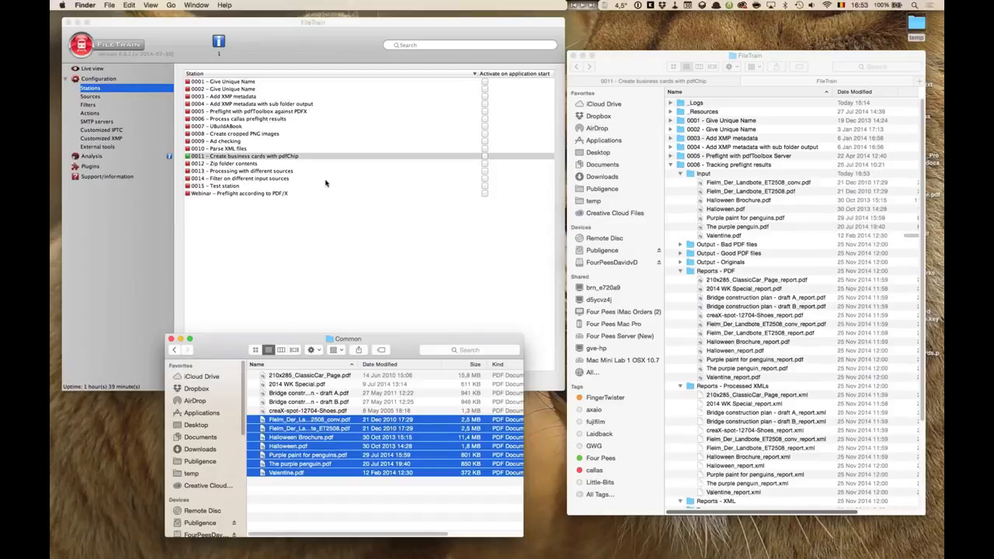
Activate station 0006 Process callas preflight results and open its folder in its own Finder window.
{"action": "right_click", "coordinate": [272, 120]}
{"action": "left_click", "coordinate": [285, 125]}
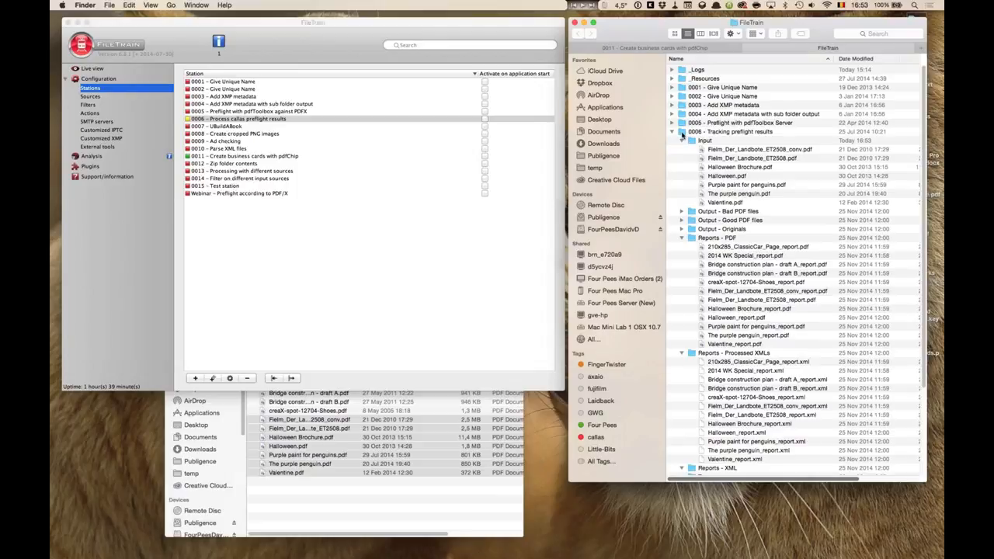
{"action": "left_click", "coordinate": [736, 132]}
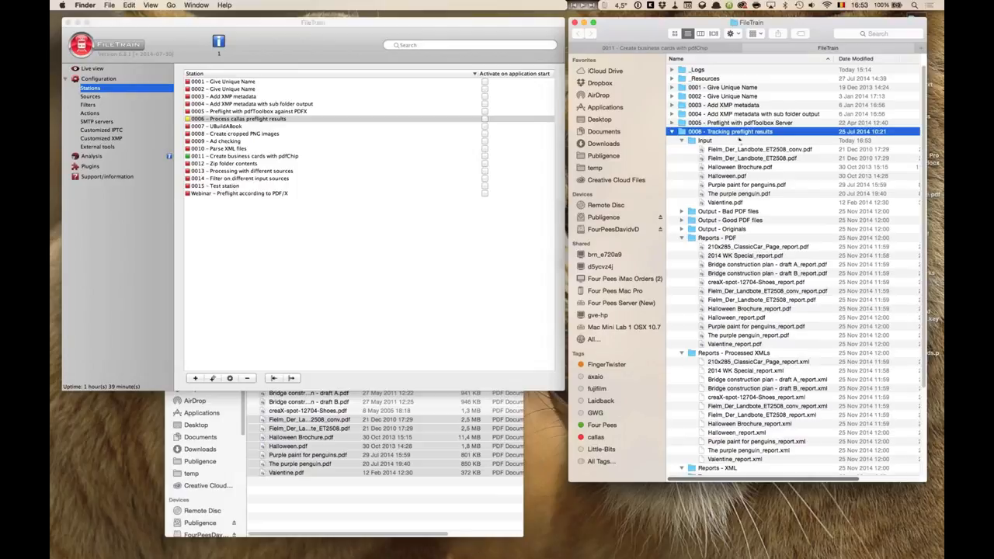
{"action": "double_click", "coordinate": [737, 135]}
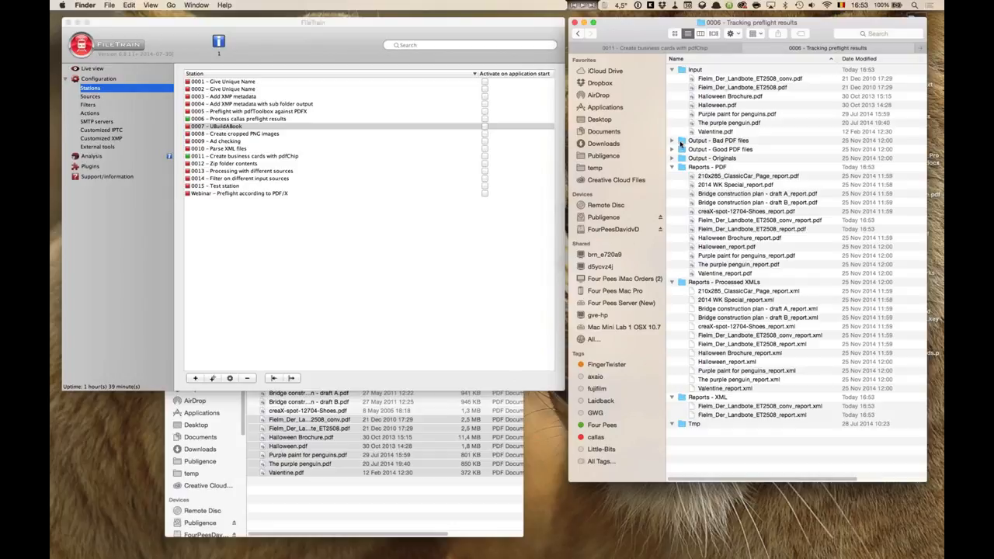
Expand and collapse the Bad, Good and Originals output folders to inspect the processed files.
{"action": "left_click", "coordinate": [671, 141]}
{"action": "left_click", "coordinate": [671, 141]}
{"action": "left_click", "coordinate": [673, 150]}
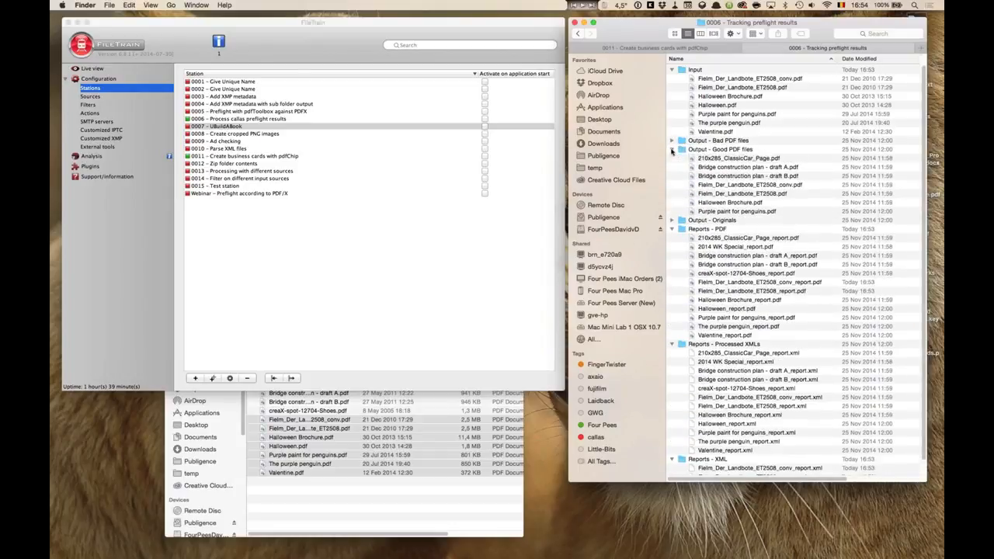
{"action": "left_click", "coordinate": [672, 150]}
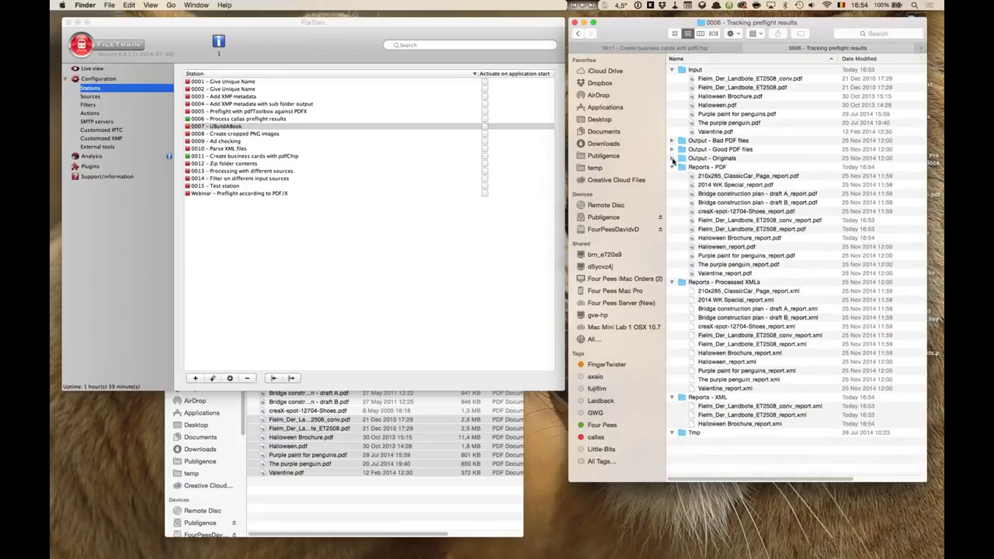
{"action": "left_click", "coordinate": [673, 158]}
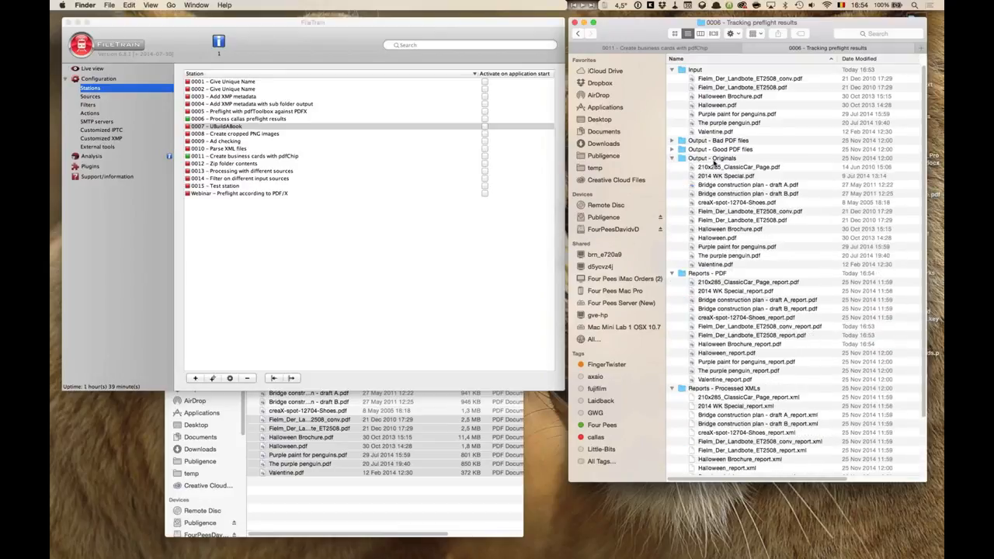
{"action": "left_click", "coordinate": [672, 158]}
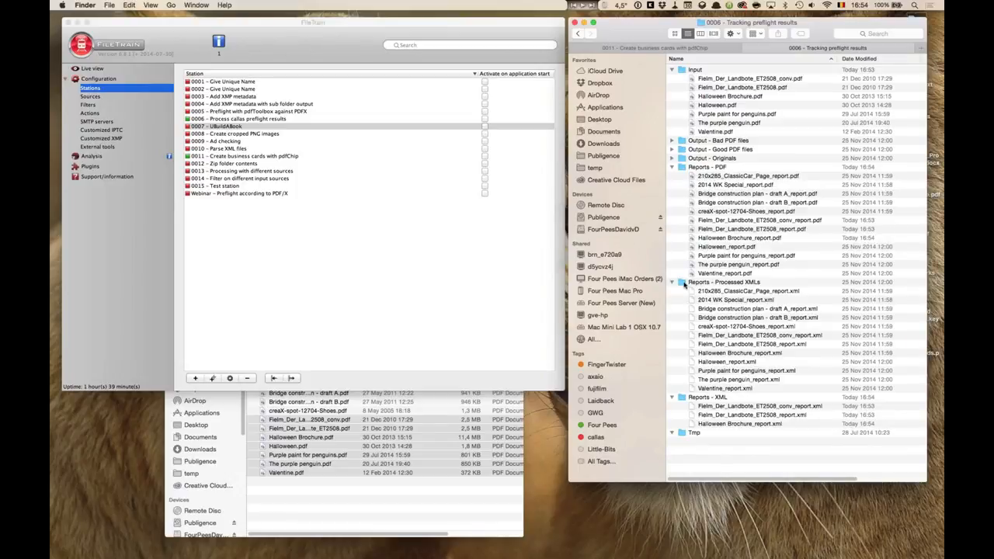
Open Valentine_report.xml from the Reports - Processed XMLs folder in TextMate and review its content.
{"action": "double_click", "coordinate": [684, 284]}
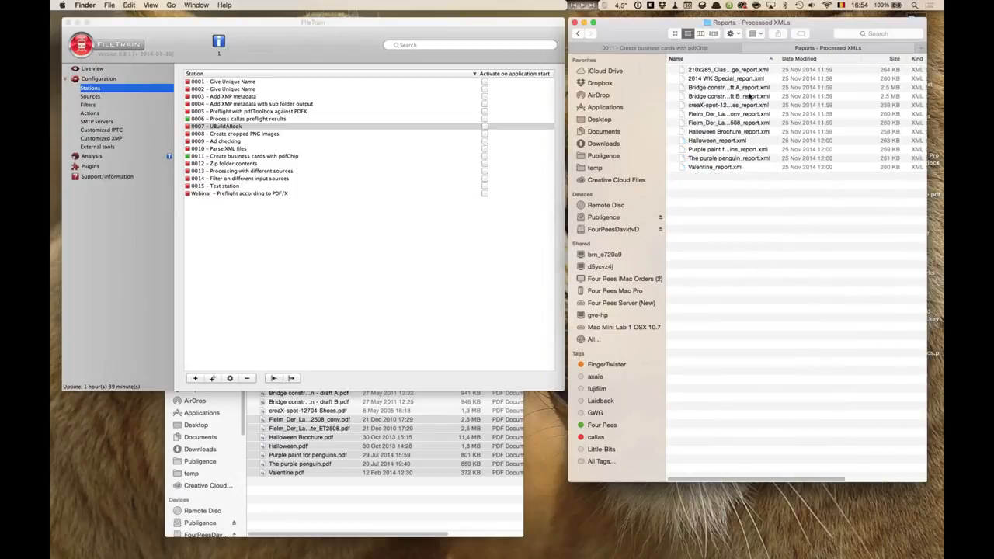
{"action": "left_click_drag", "start_coordinate": [781, 61], "coordinate": [843, 60]}
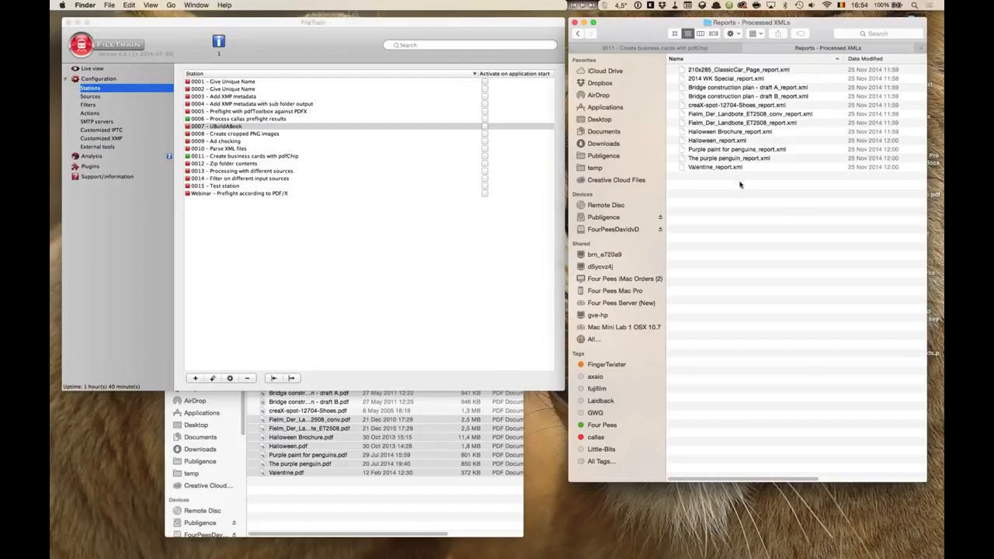
{"action": "left_click_drag", "start_coordinate": [683, 169], "coordinate": [79, 284]}
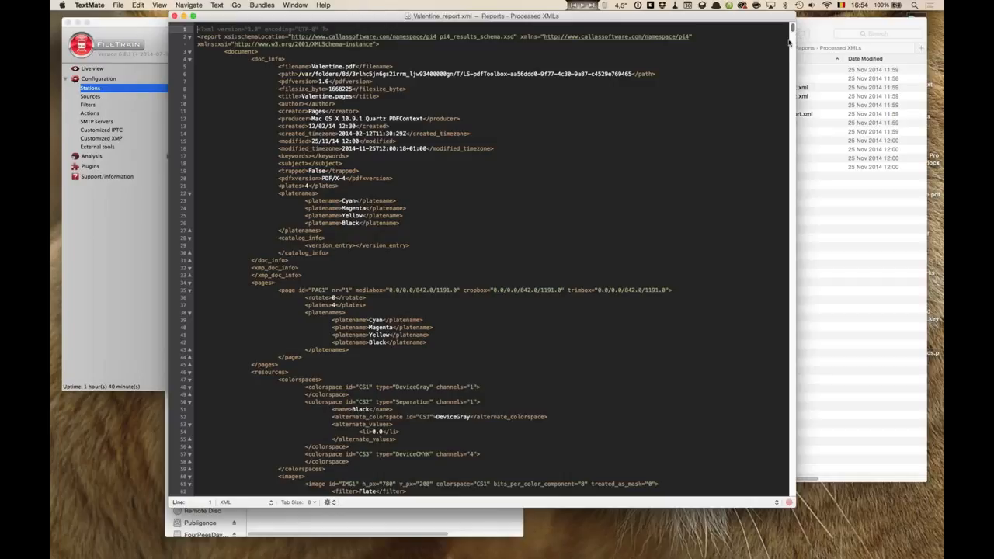
{"action": "scroll", "coordinate": [780, 146], "scroll_direction": "down", "scroll_amount": 3}
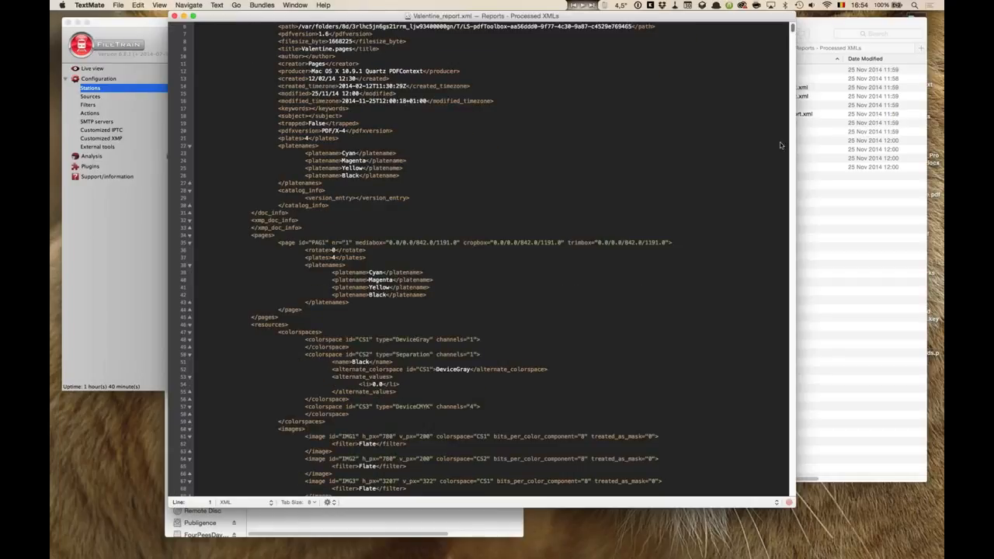
{"action": "mouse_move", "coordinate": [792, 28]}
{"action": "left_mouse_down"}
{"action": "mouse_move", "coordinate": [792, 462]}
{"action": "mouse_move", "coordinate": [790, 31]}
{"action": "left_mouse_up"}
{"action": "left_click", "coordinate": [649, 67]}
{"action": "left_click", "coordinate": [688, 38]}
{"action": "left_click_drag", "start_coordinate": [690, 37], "coordinate": [543, 37]}
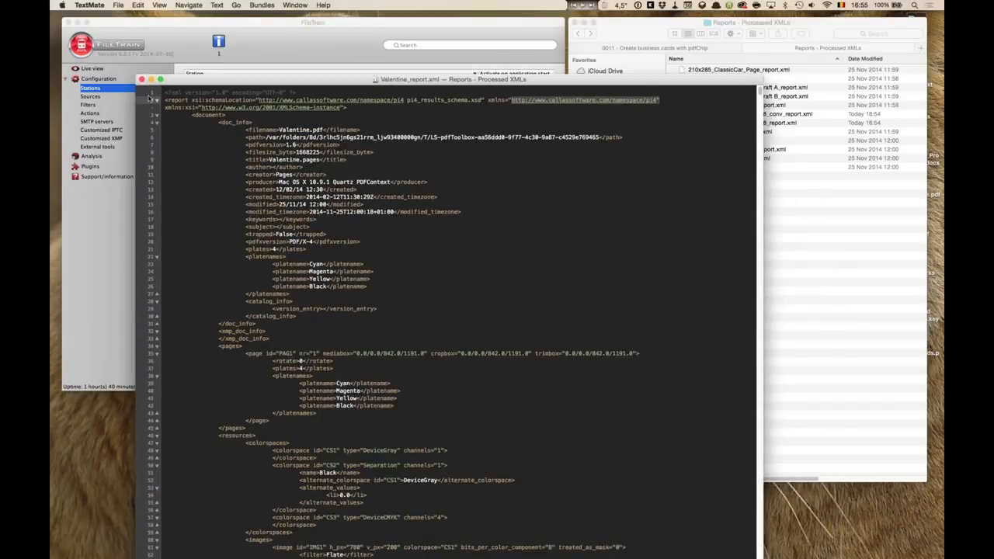
Close the XML report and browse the Reports - XML files inside station 0006's folder in Finder.
{"action": "left_click", "coordinate": [141, 79]}
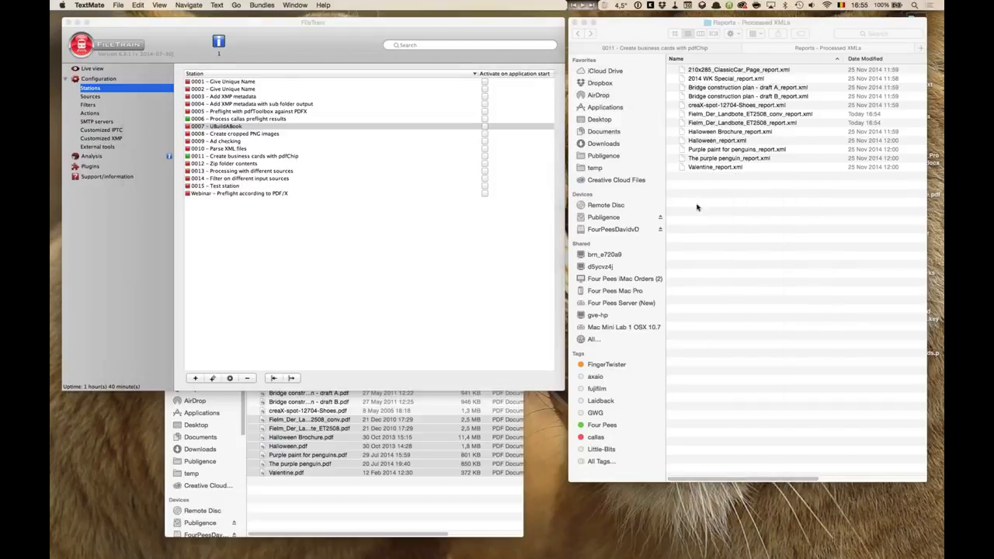
{"action": "left_click", "coordinate": [697, 207]}
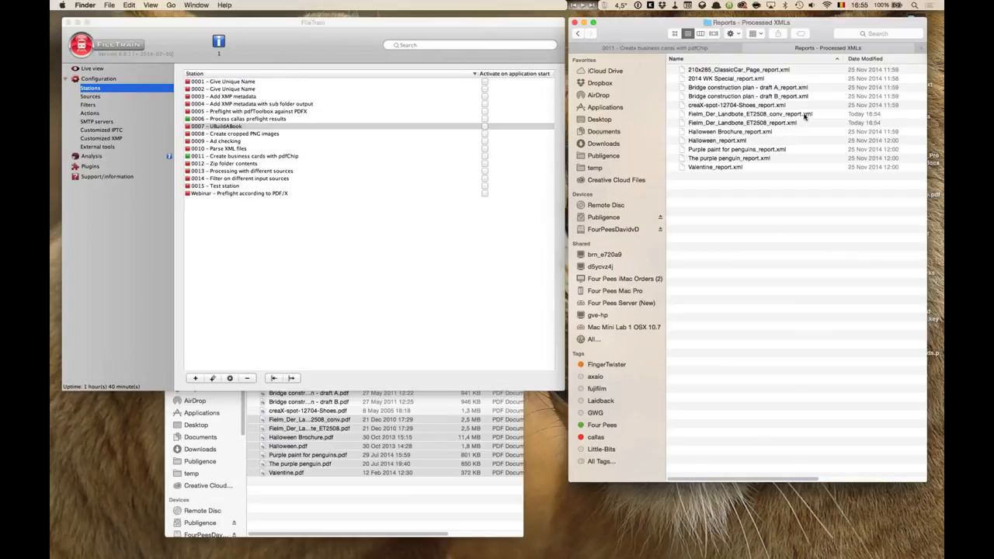
{"action": "left_click", "coordinate": [805, 124]}
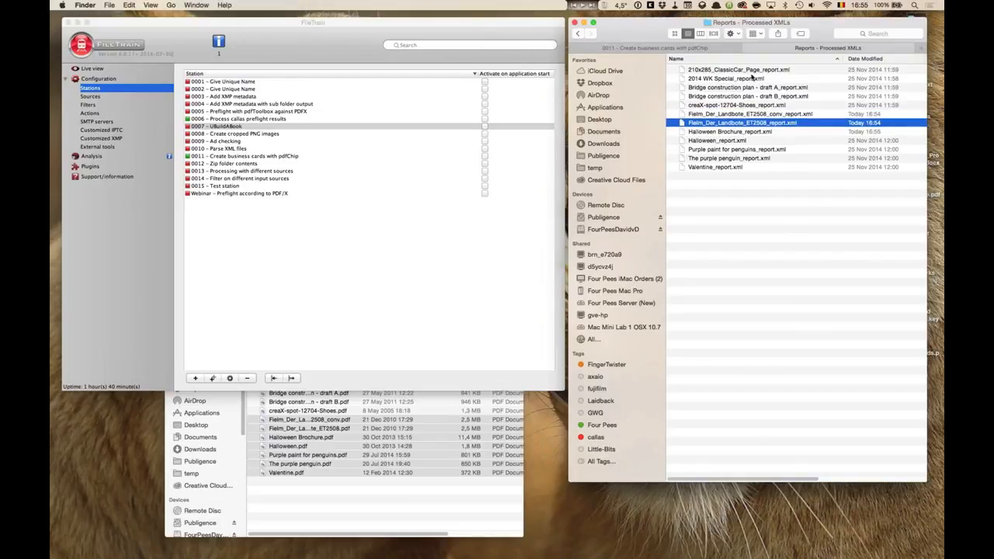
{"action": "key", "text": "super+Up"}
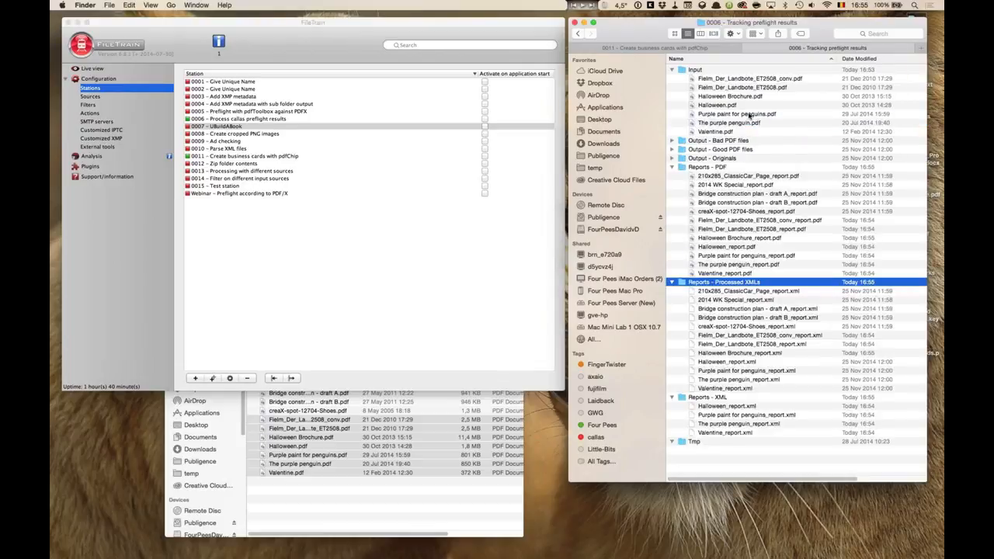
{"action": "left_click", "coordinate": [743, 414]}
{"action": "key", "text": "Down"}
{"action": "key", "text": "Down"}
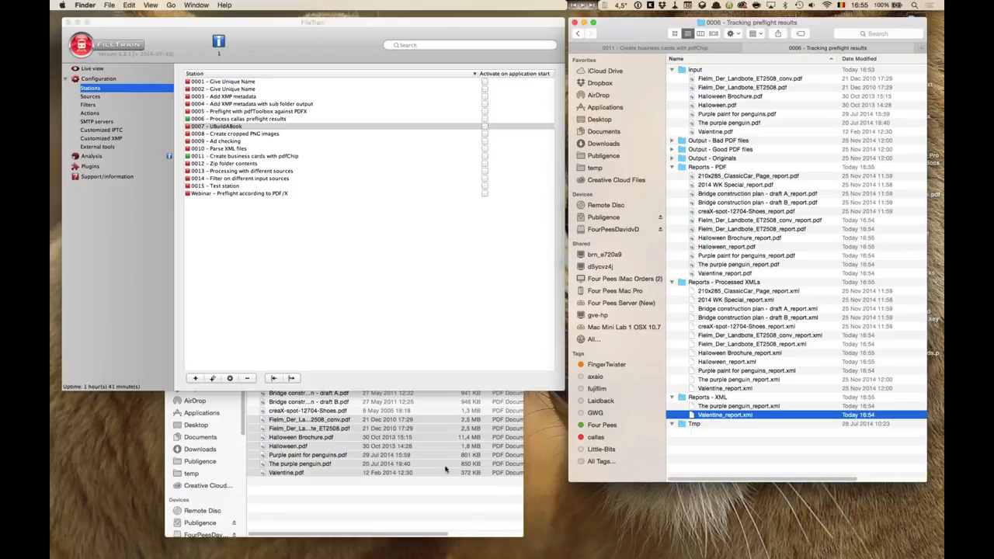
Switch to Keynote and return to the Agenda slide of the Advanced FileTrain Techniques presentation.
{"action": "key", "text": "super+Tab"}
{"action": "key", "text": "super+Tab"}
{"action": "key", "text": "super+Tab"}
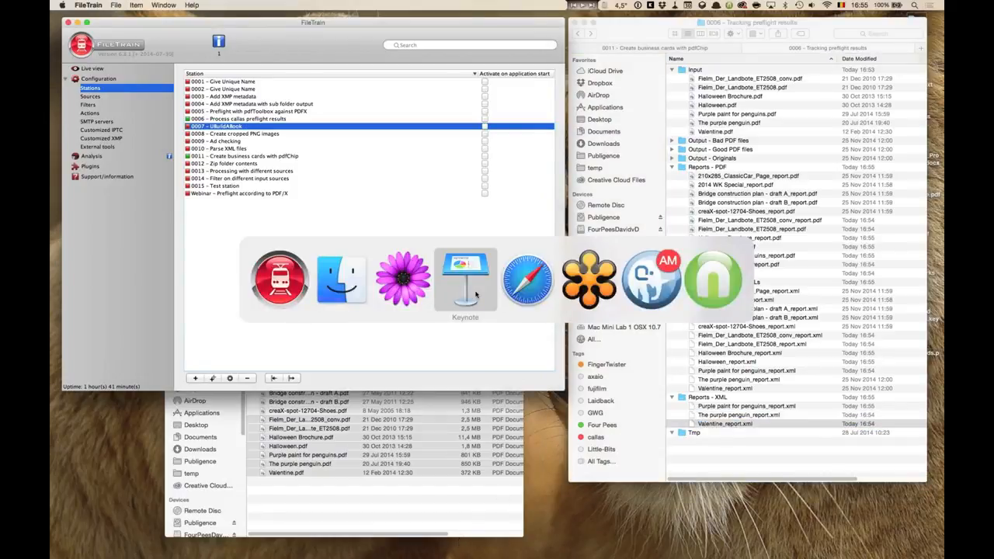
{"action": "left_click", "coordinate": [476, 295]}
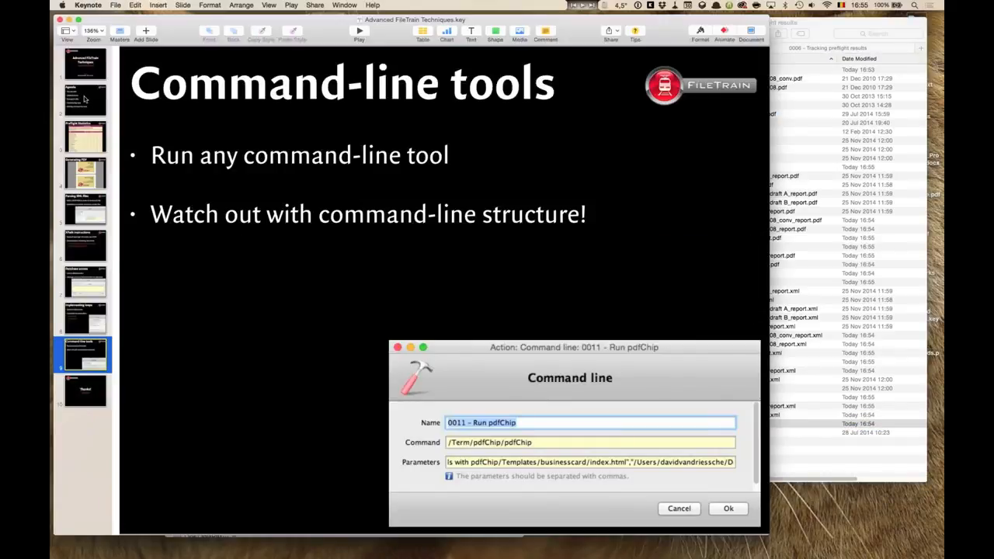
{"action": "left_click", "coordinate": [85, 98]}
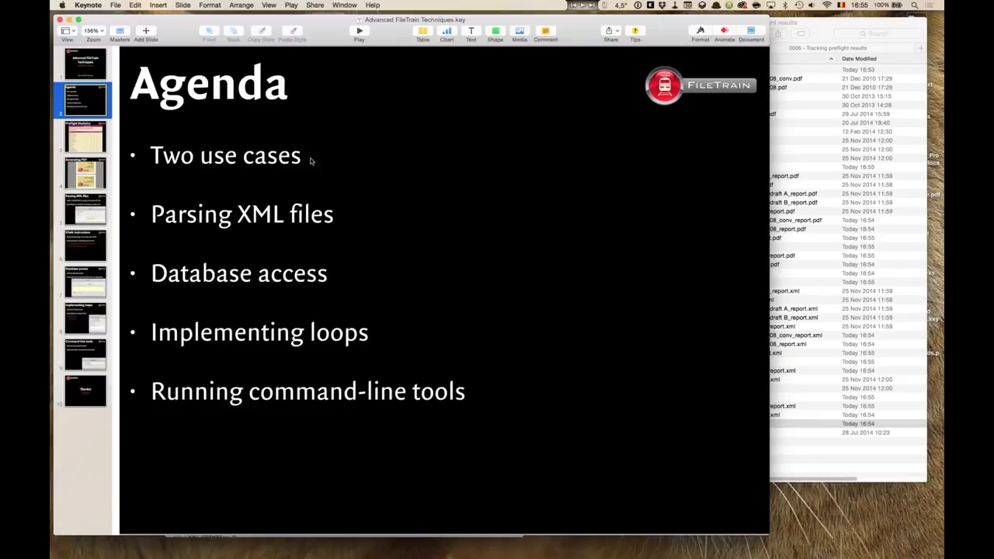